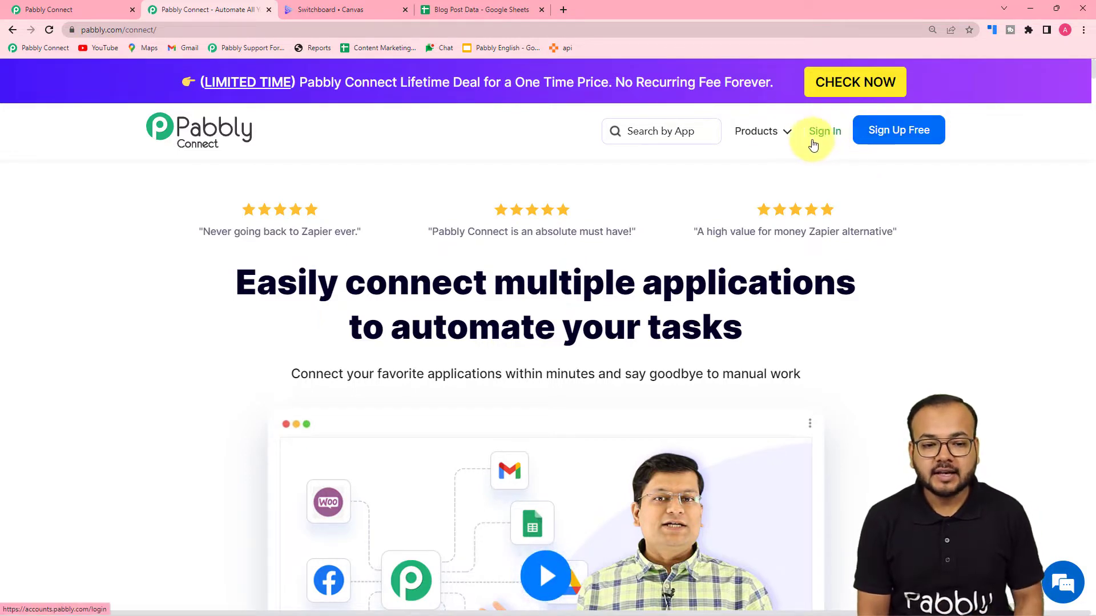
Switch to the Pabbly Connect dashboard and create a workflow named "Google Sheets to Switchboard Canvas"
mouse_move(768, 137)
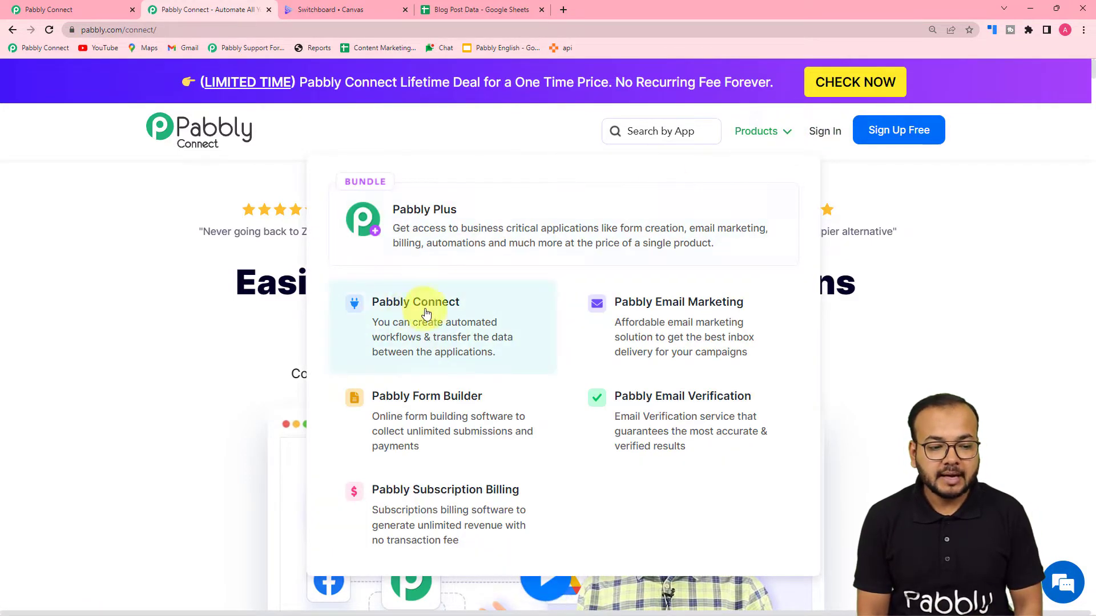
click(40, 10)
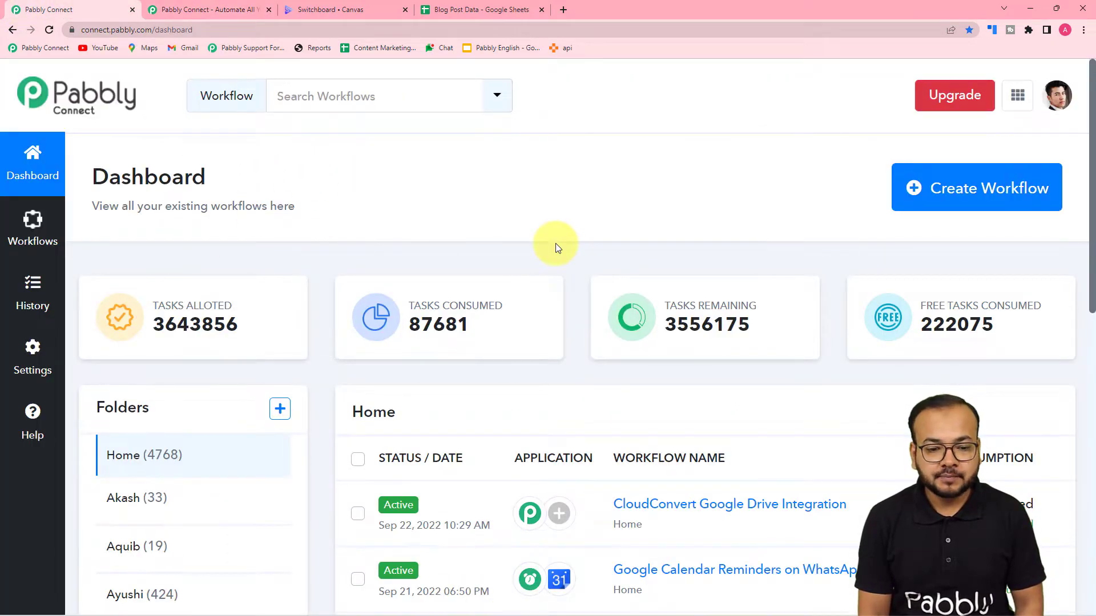
click(969, 194)
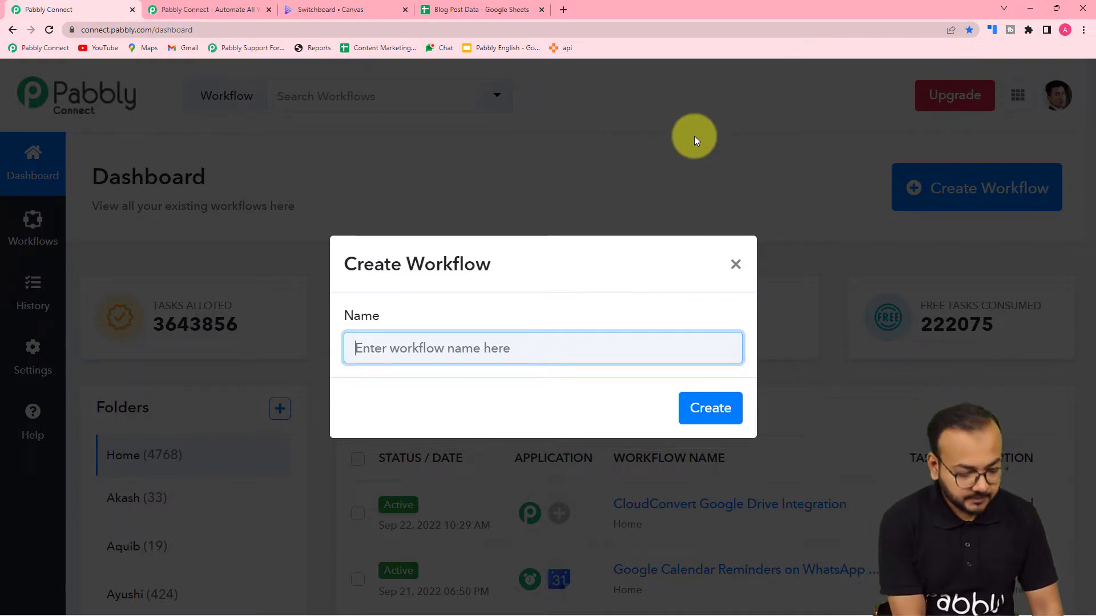
text(Google)
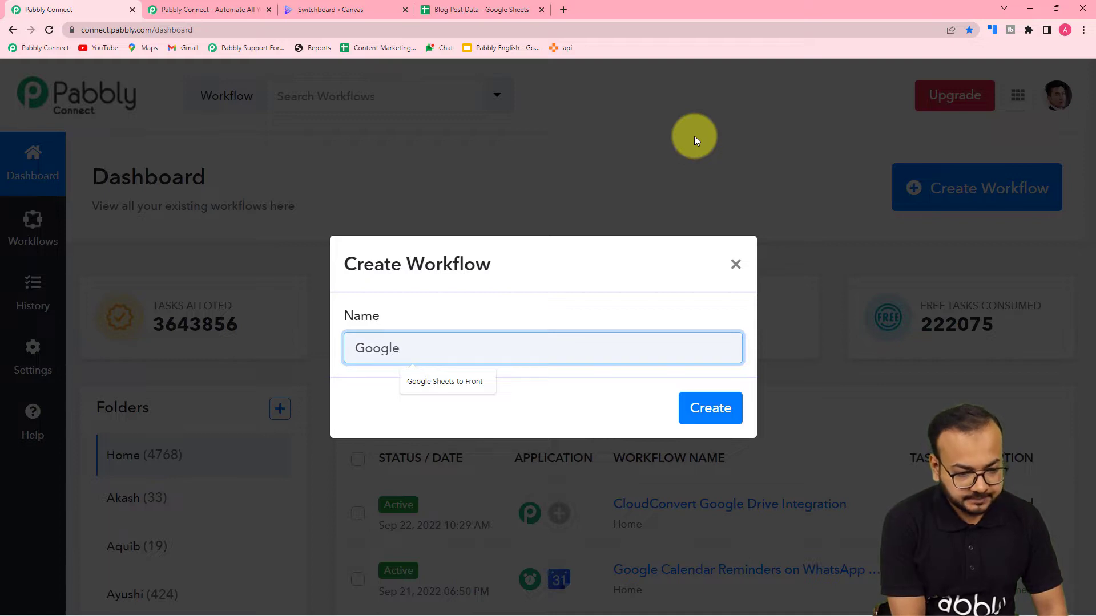
text( D)
key(BackSpace)
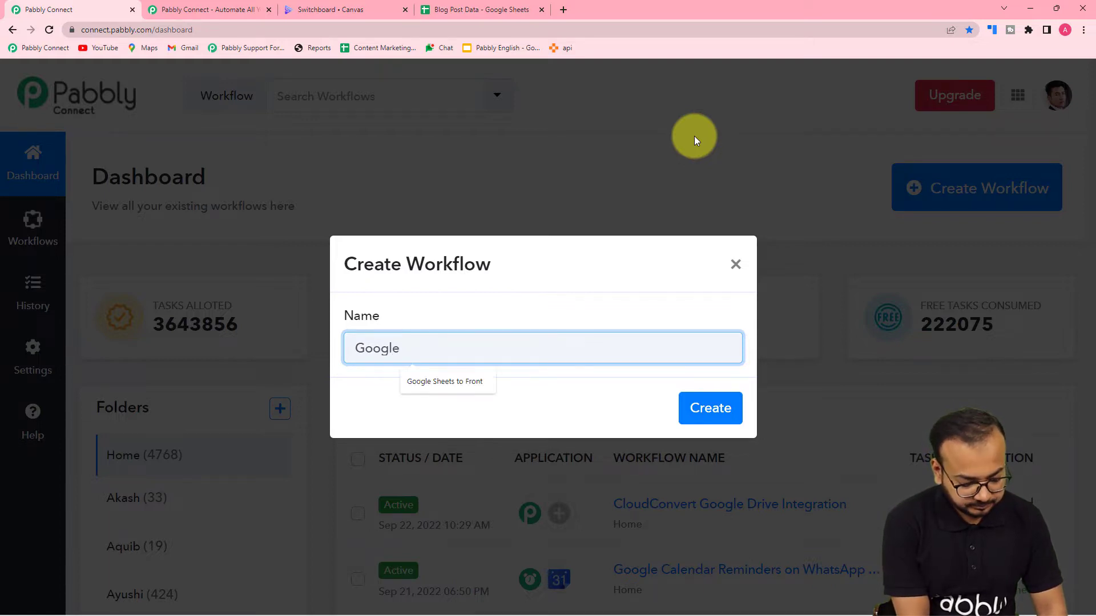
text(Sheets to S)
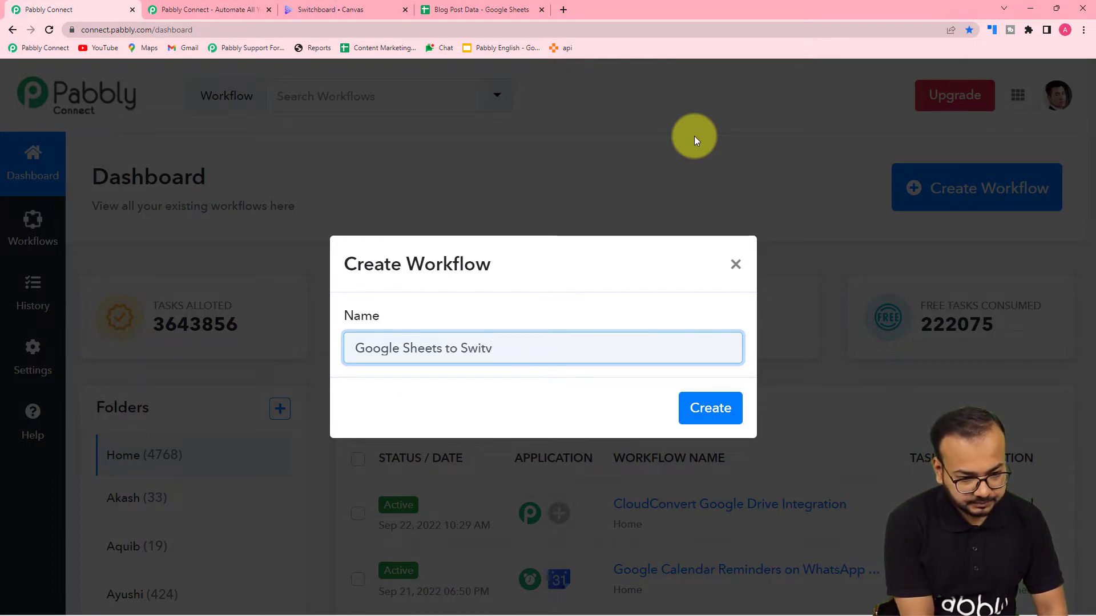
text(witchboar)
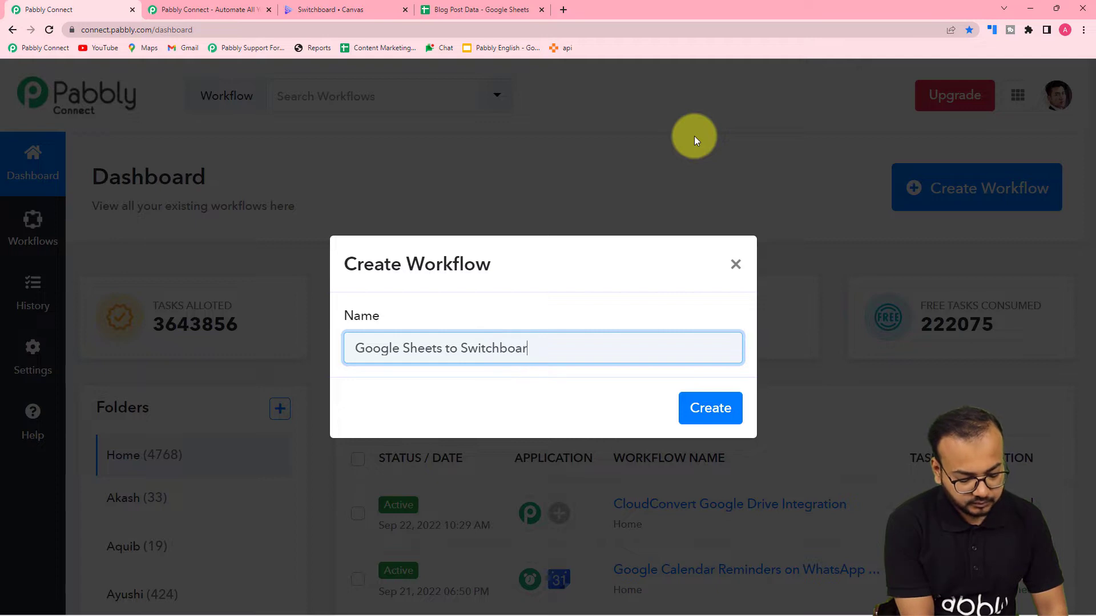
text(d Canvas)
click(722, 414)
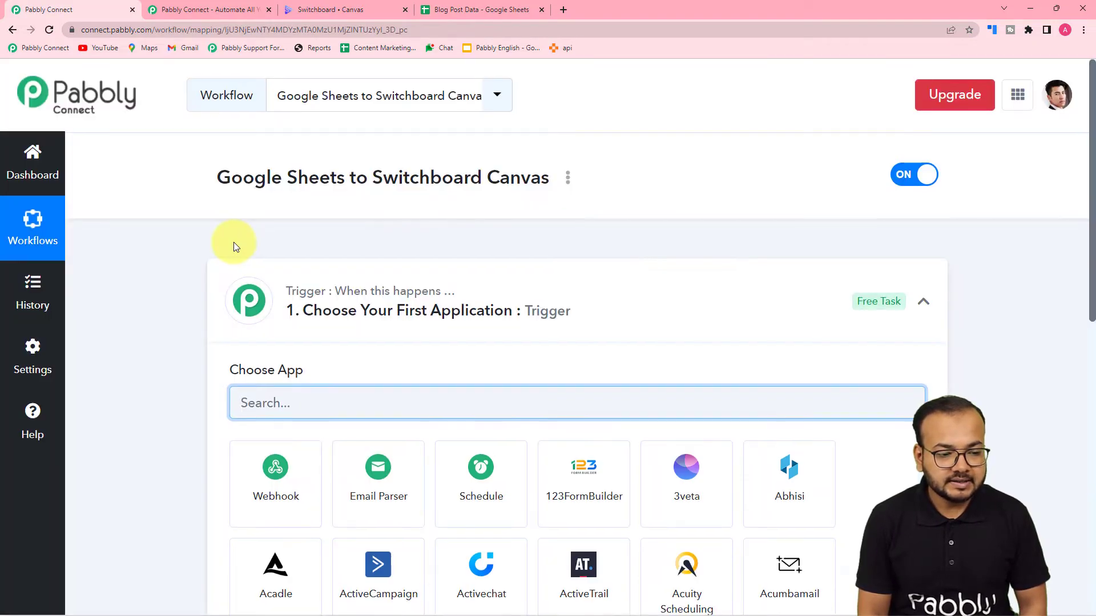
Examine the new workflow's trigger and action sections, expanding the action section to view its app choices
scroll(234, 242, up, 3)
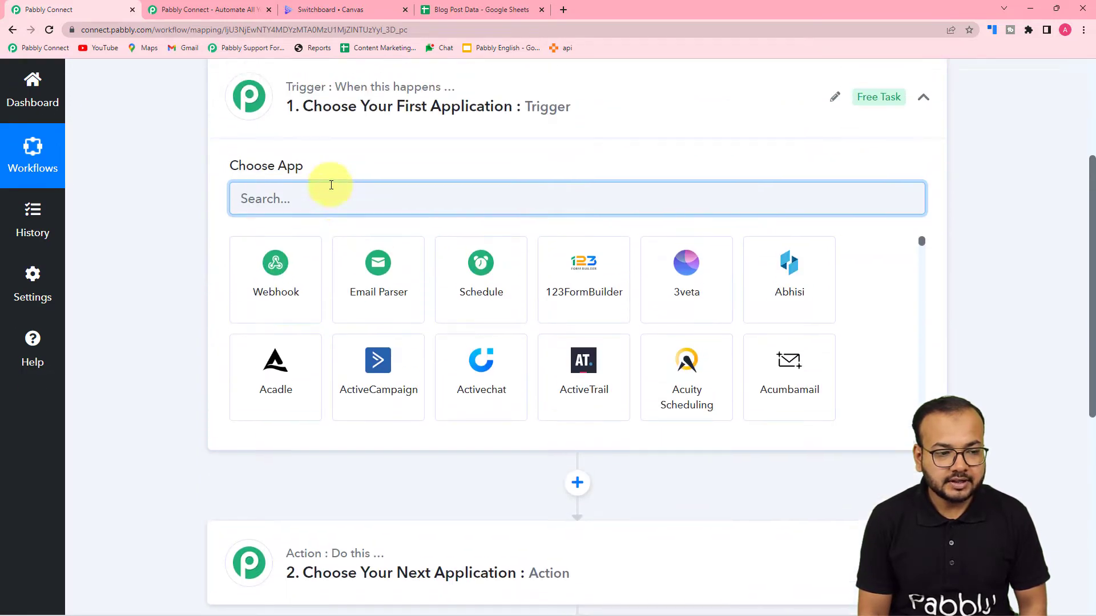
scroll(273, 266, down, 10)
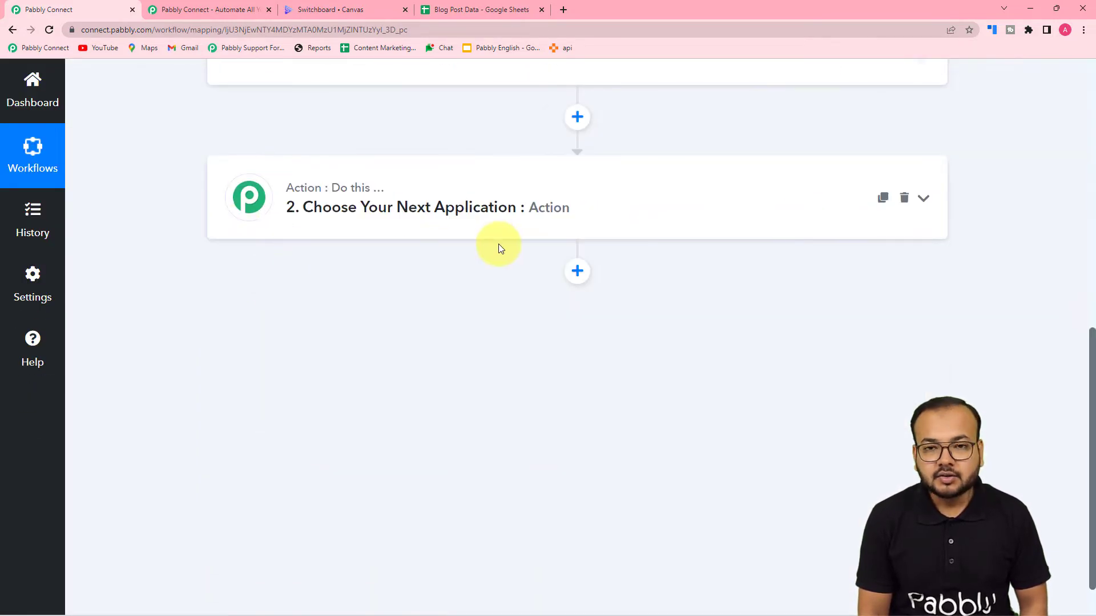
scroll(499, 247, up, 9)
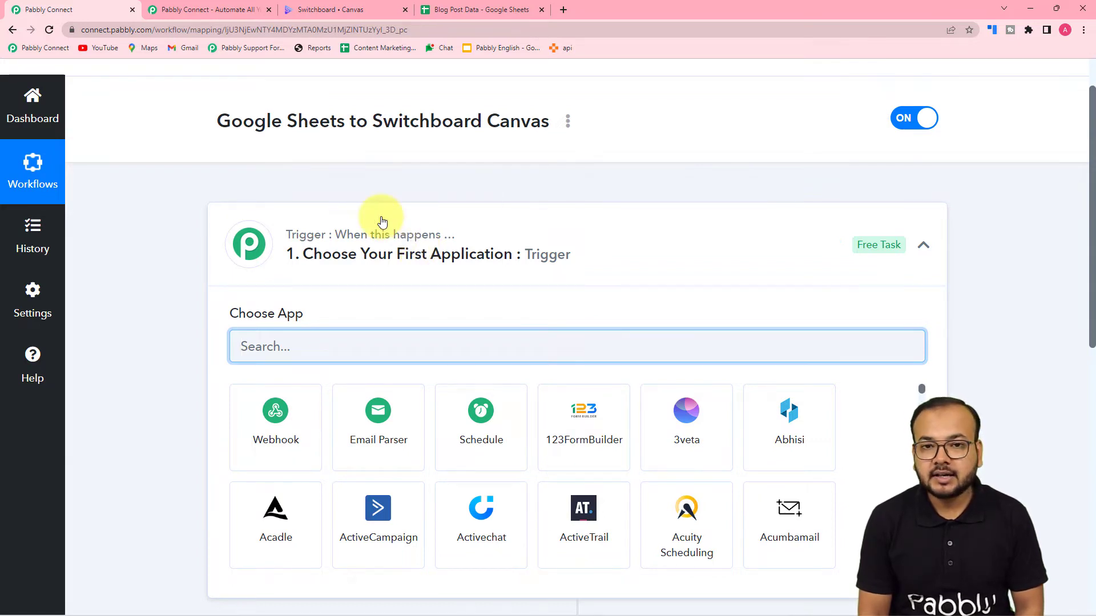
scroll(362, 215, down, 9)
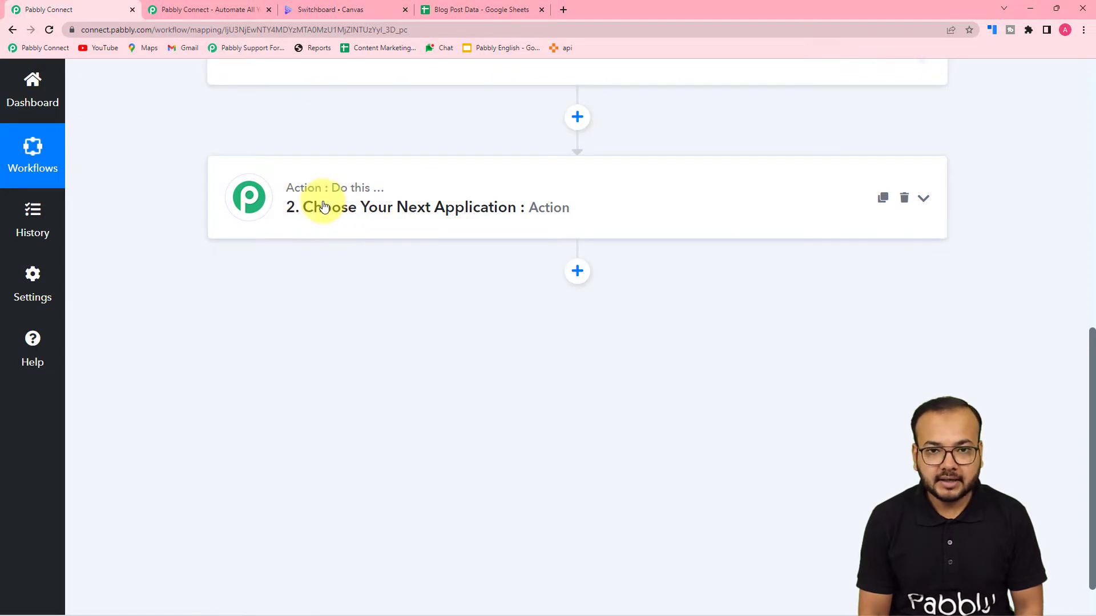
mouse_move(329, 200)
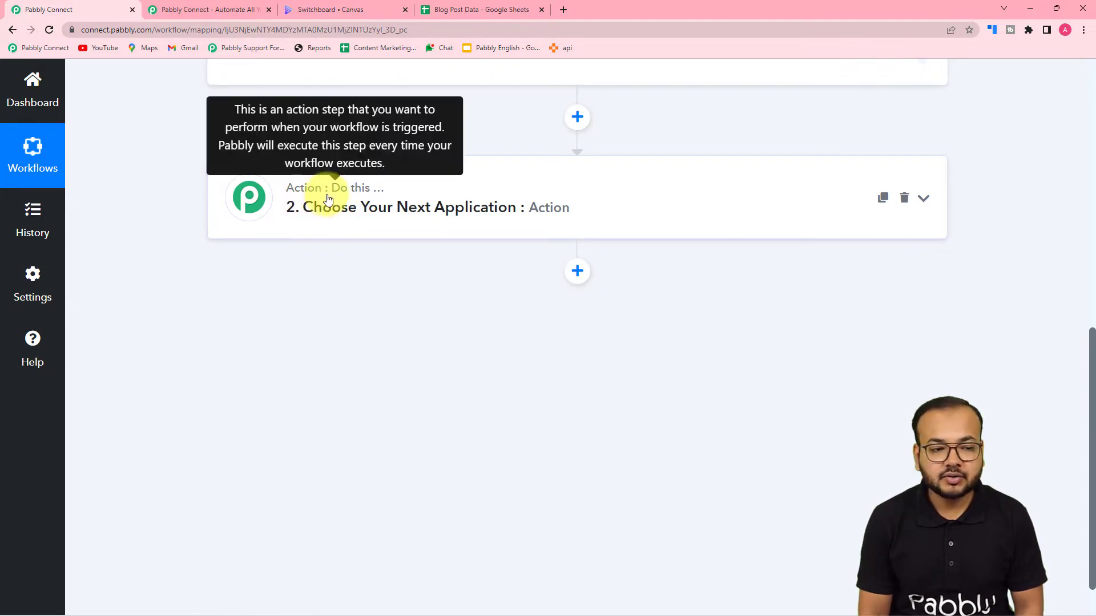
scroll(404, 196, up, 7)
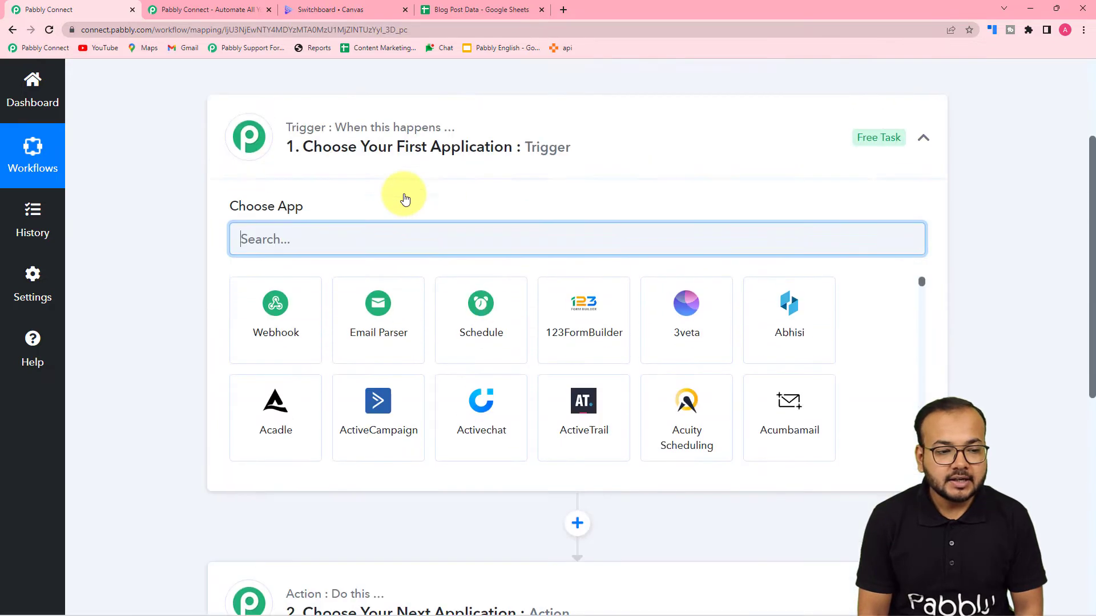
scroll(401, 196, up, 2)
scroll(403, 196, up, 2)
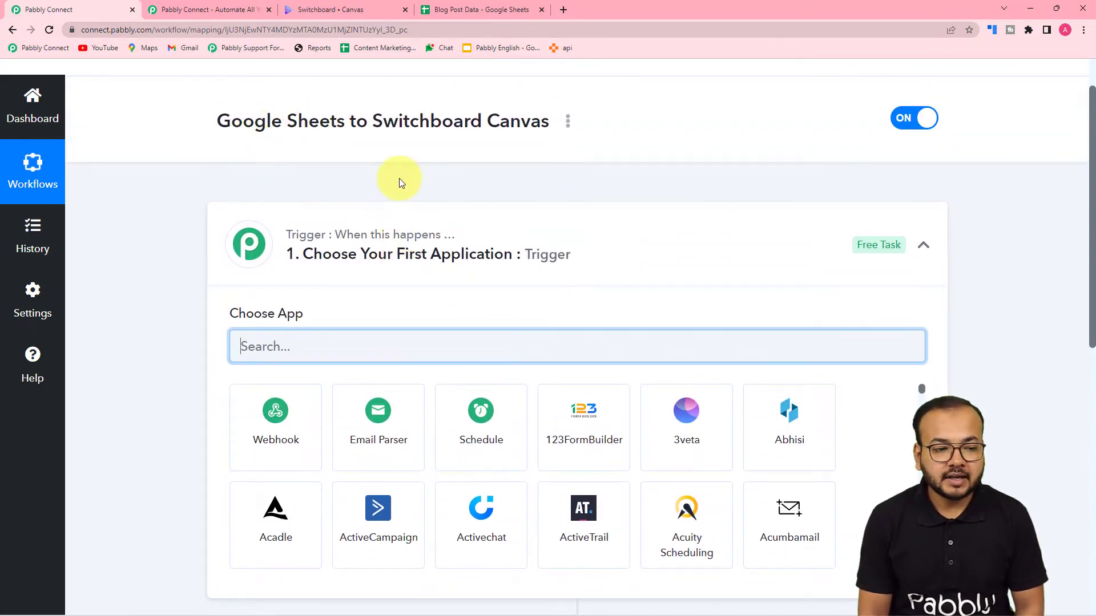
scroll(400, 181, down, 2)
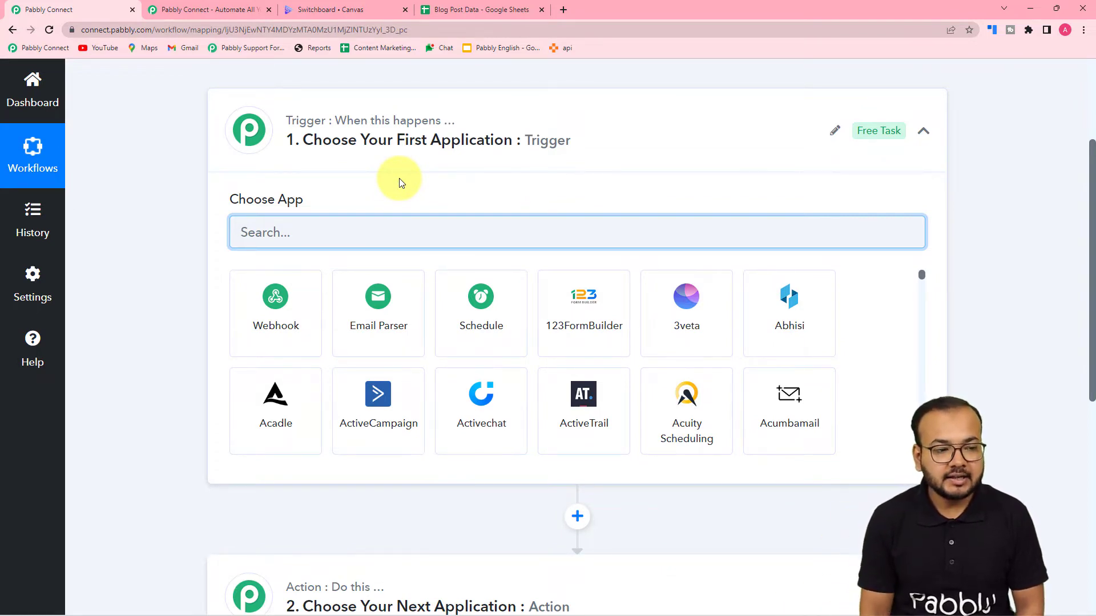
scroll(234, 277, down, 7)
click(338, 220)
scroll(177, 254, down, 2)
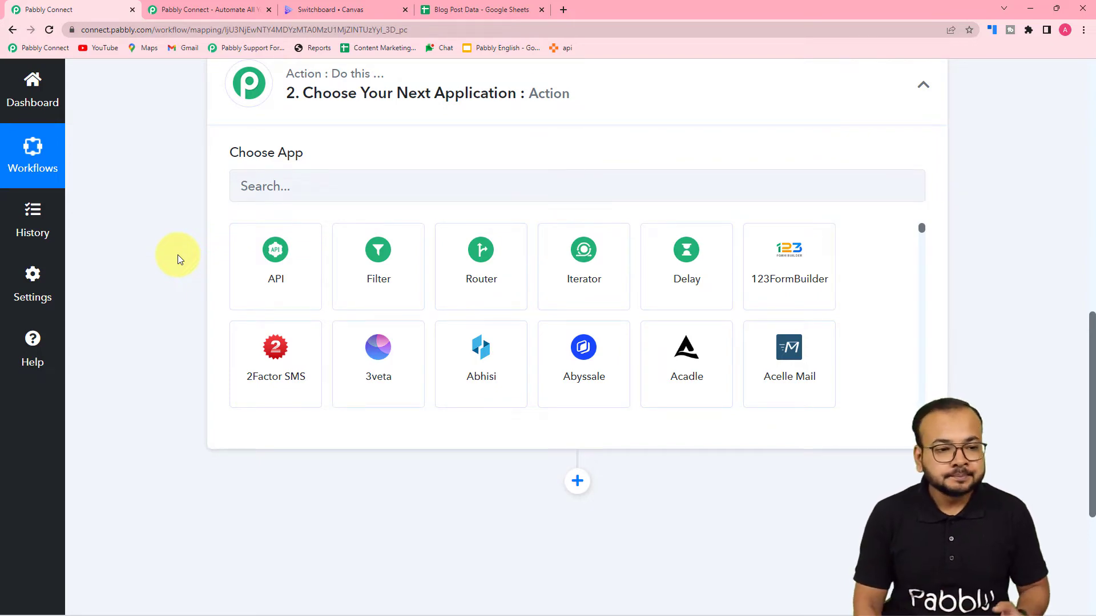
Set the workflow's trigger app to Google Sheets with the trigger event New or Updated Spreadsheet Row
scroll(226, 217, up, 5)
scroll(226, 217, up, 6)
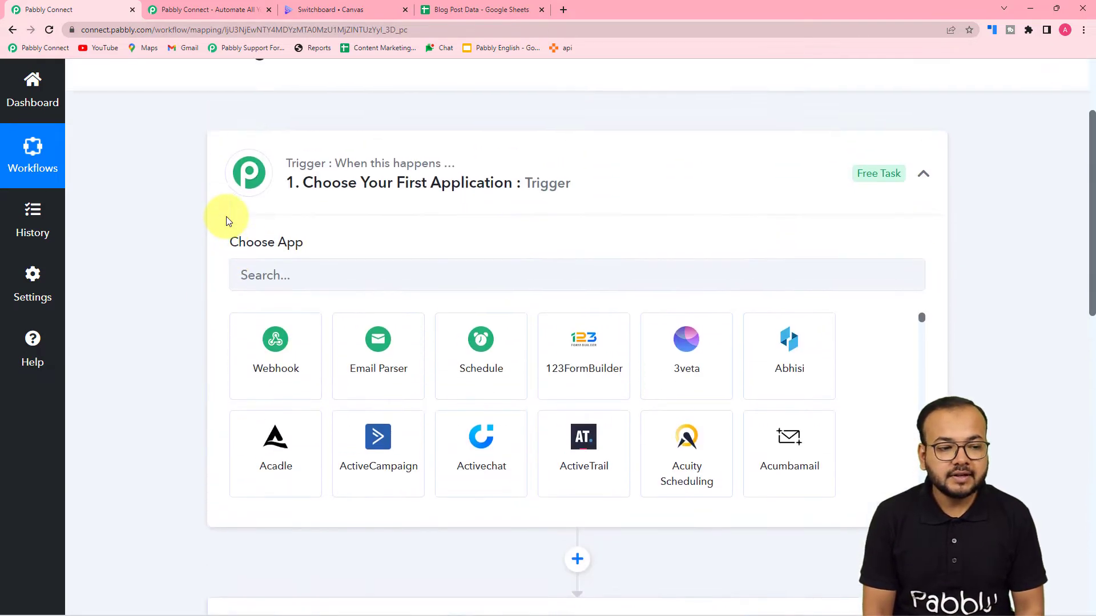
click(302, 348)
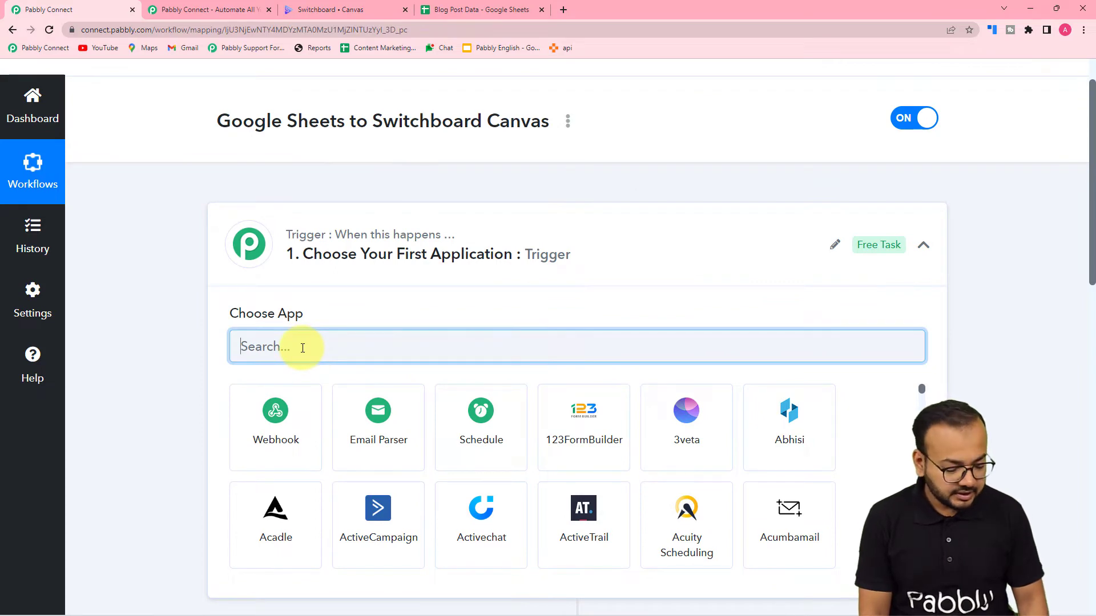
text(goo)
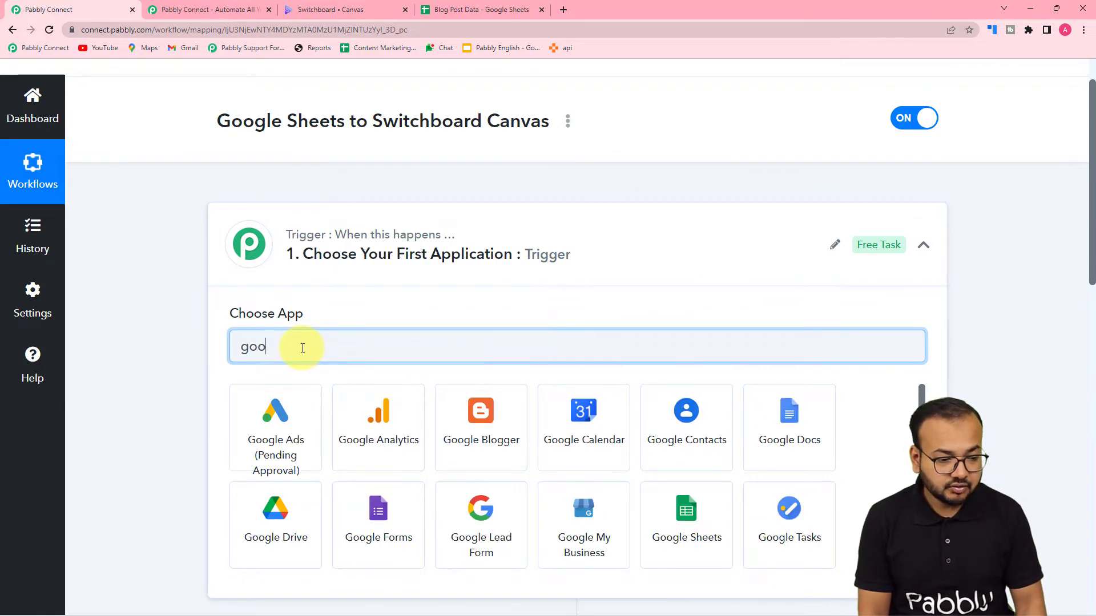
click(696, 537)
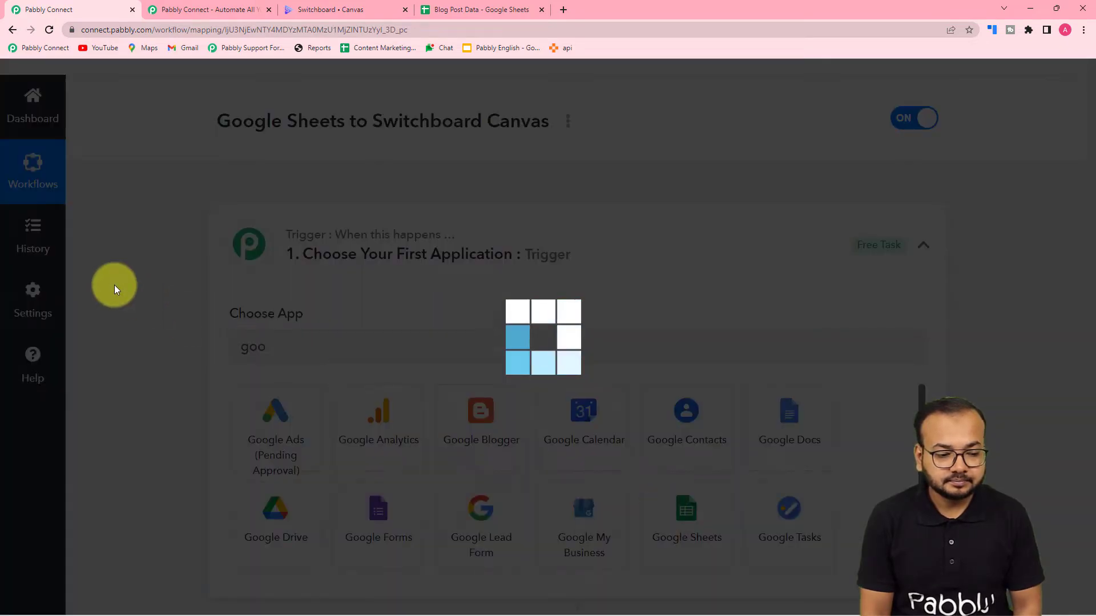
scroll(114, 289, down, 3)
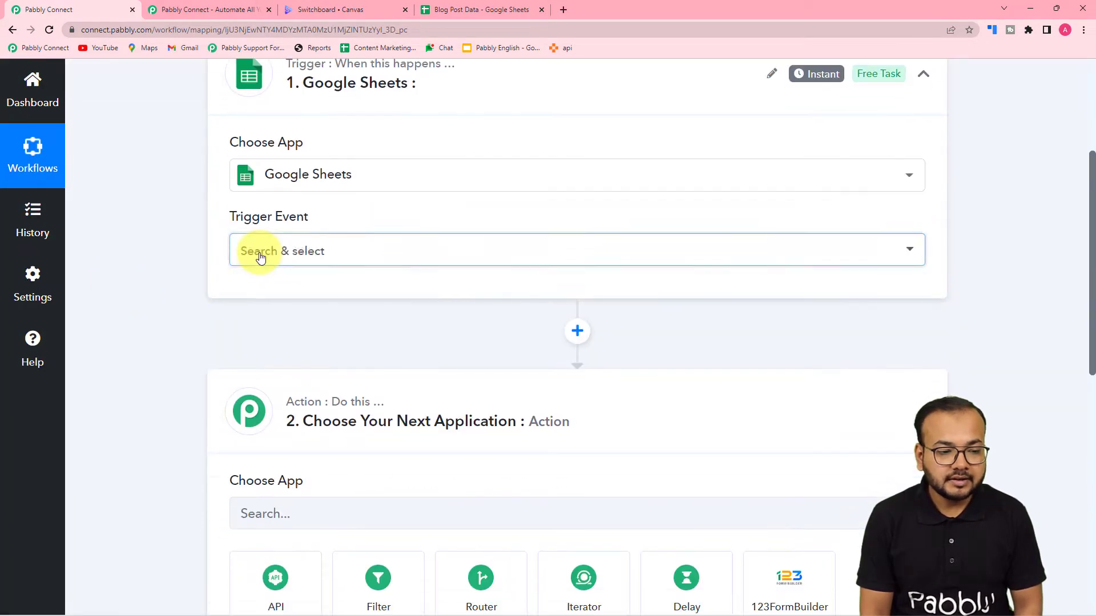
click(260, 423)
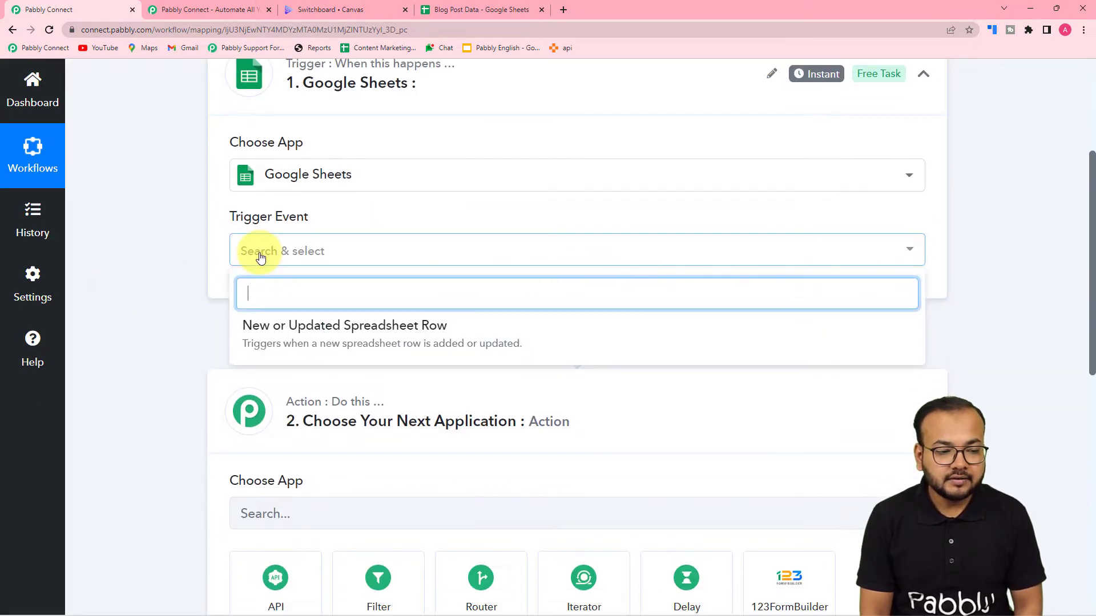
click(420, 340)
Review the trigger's webhook setup instructions and switch to the Blog Post Data spreadsheet in Google Sheets
scroll(111, 285, down, 3)
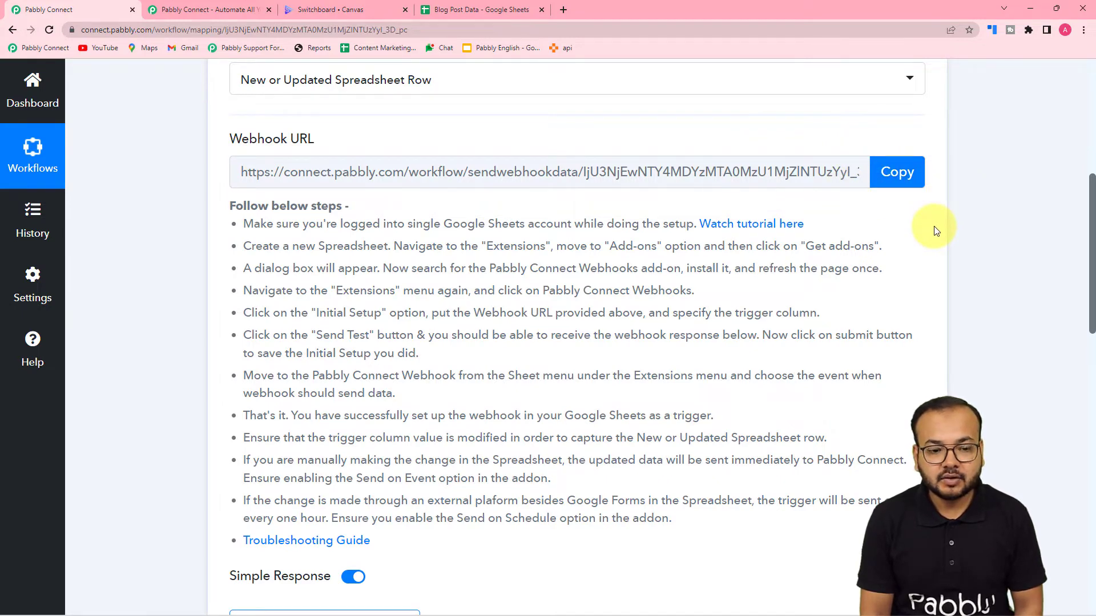
scroll(934, 230, down, 3)
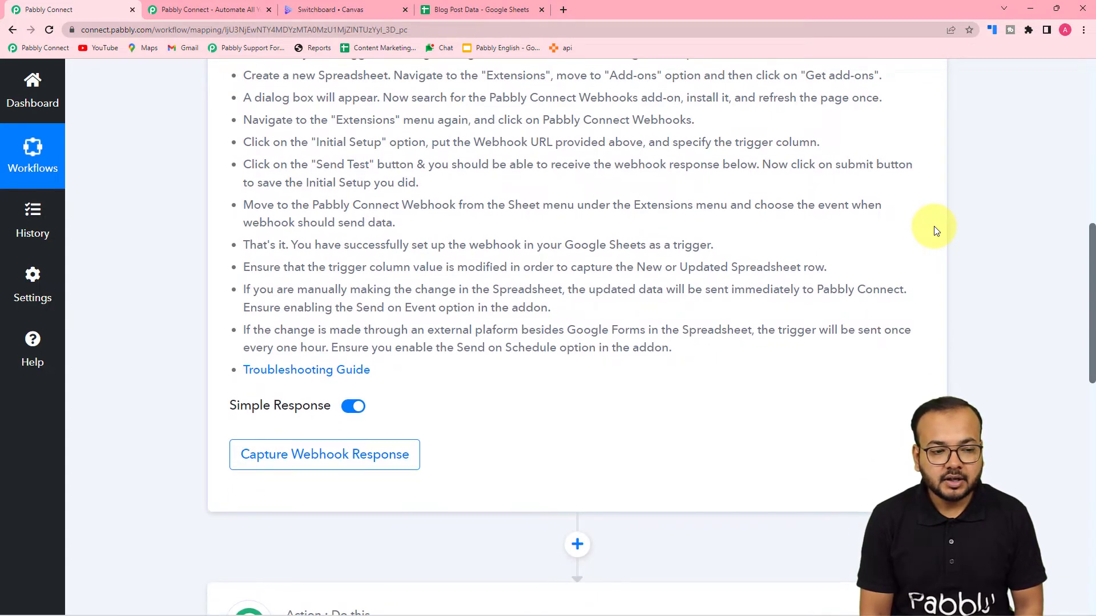
scroll(934, 226, up, 3)
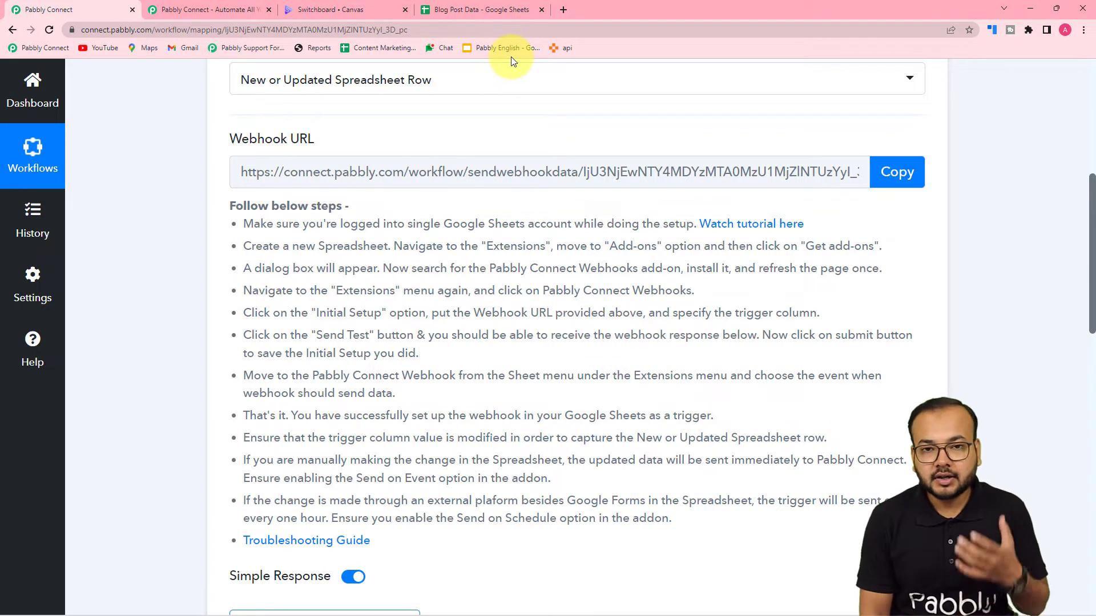
mouse_move(295, 603)
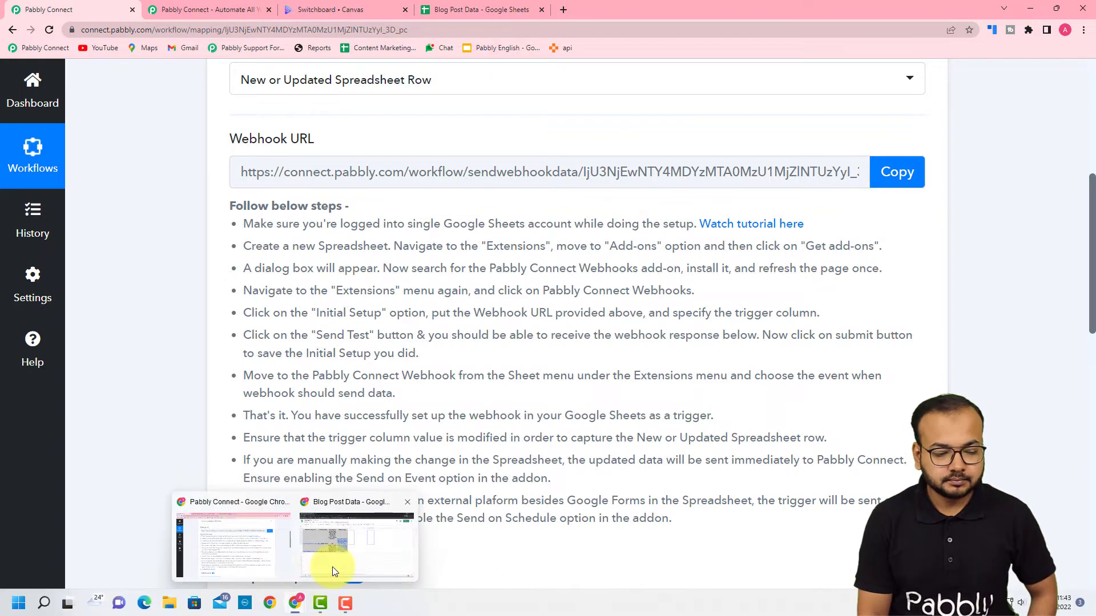
mouse_move(333, 567)
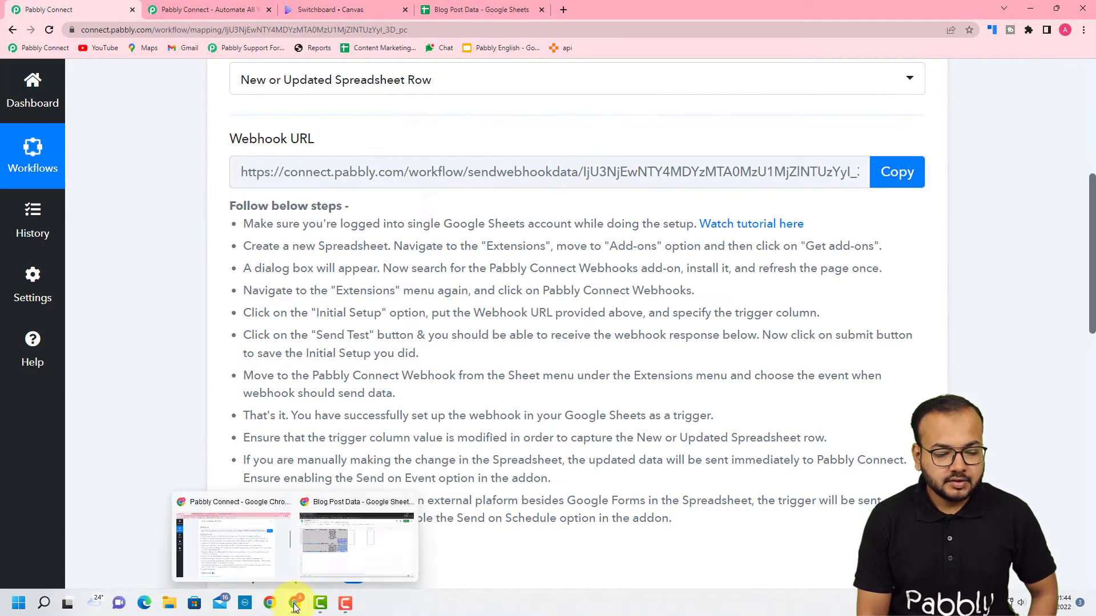
click(313, 570)
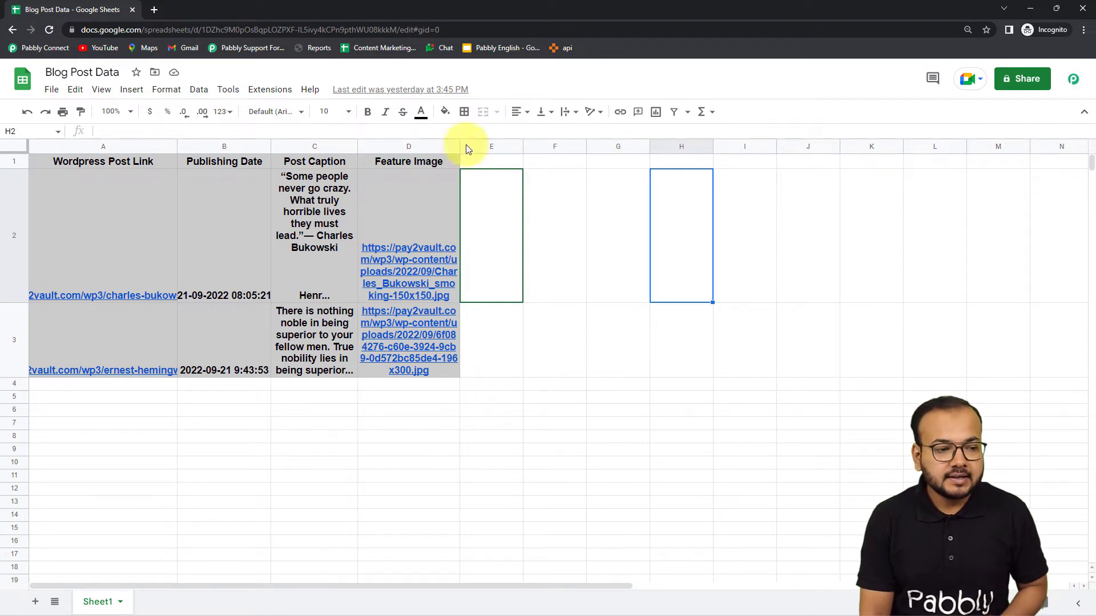
Look up the Pabbly Connect Webhooks add-on in the Google Workspace Marketplace, then close the marketplace
click(270, 91)
mouse_move(275, 118)
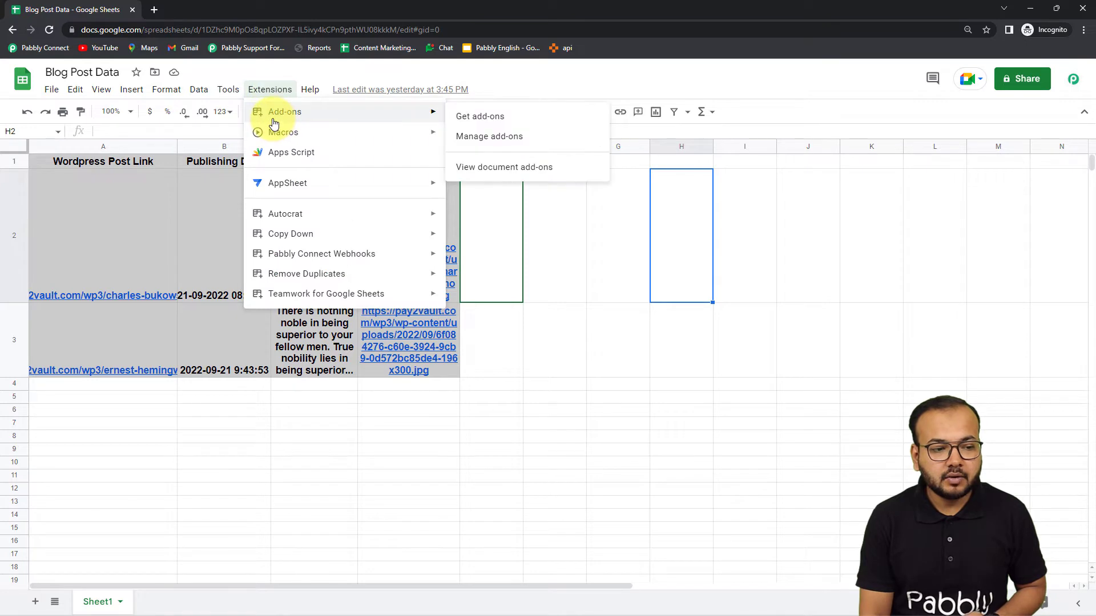
click(478, 120)
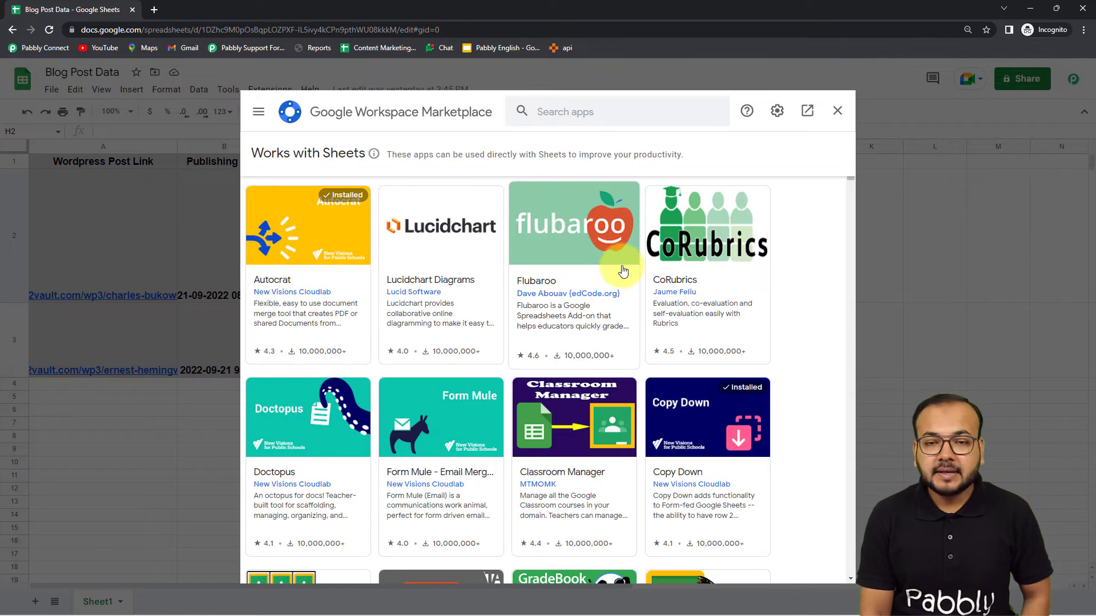
click(653, 113)
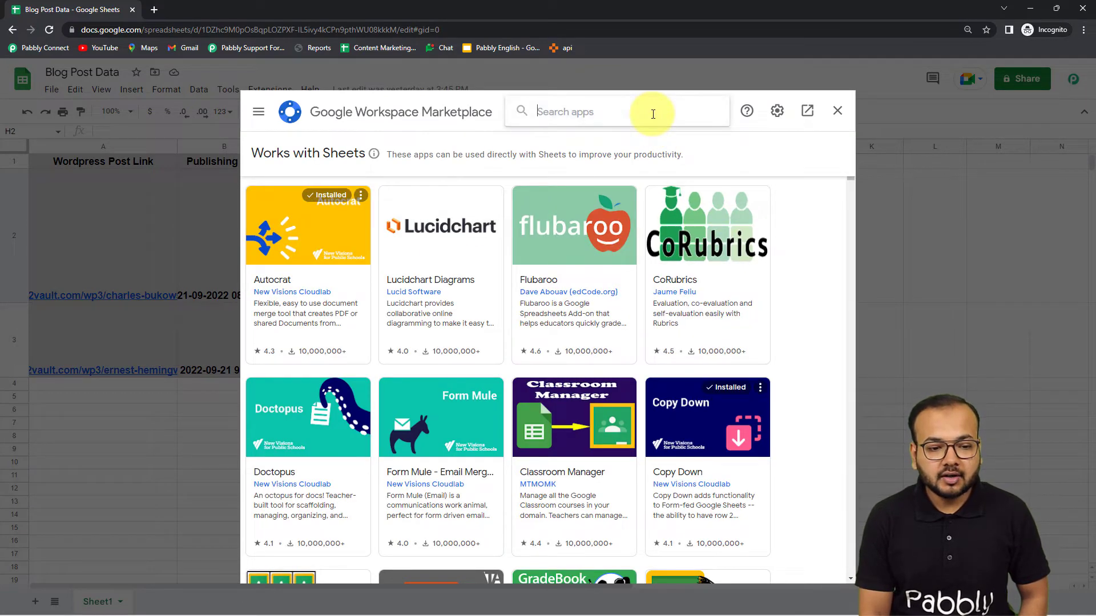
text(pabb)
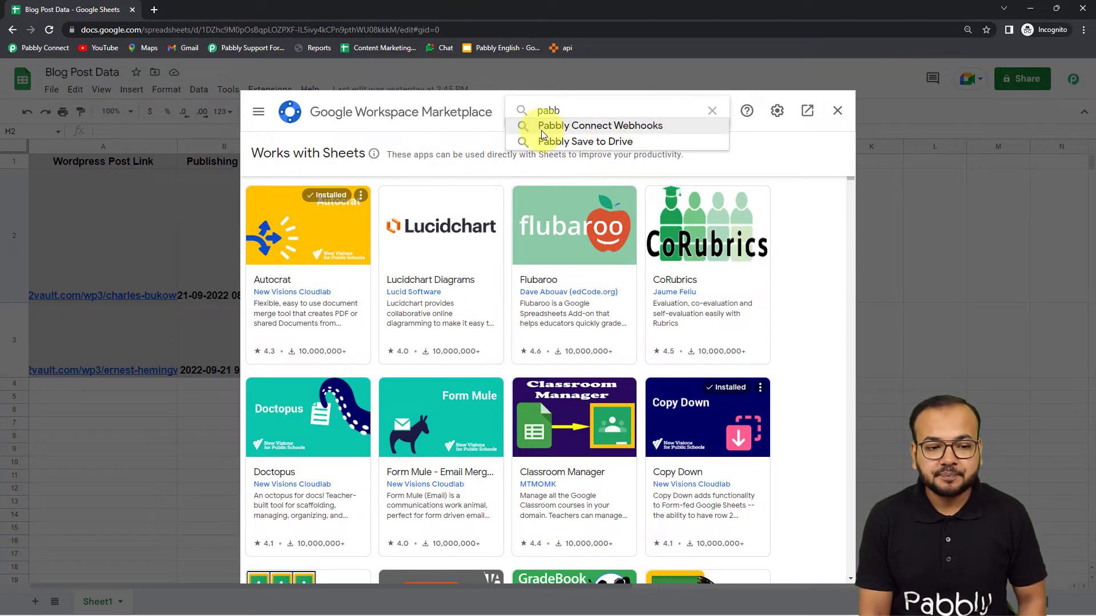
click(622, 128)
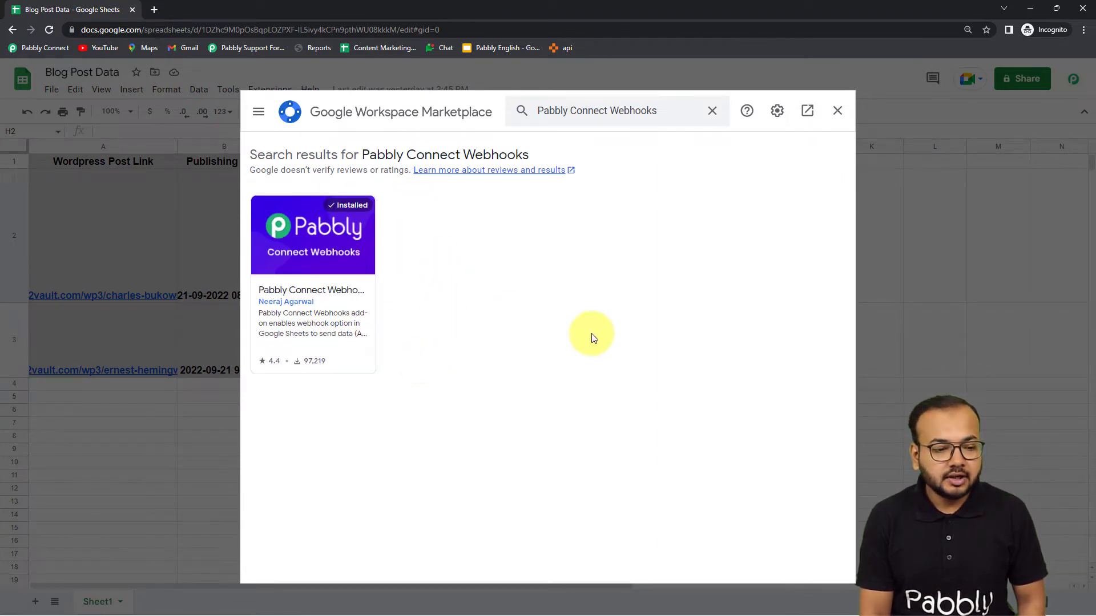
click(834, 114)
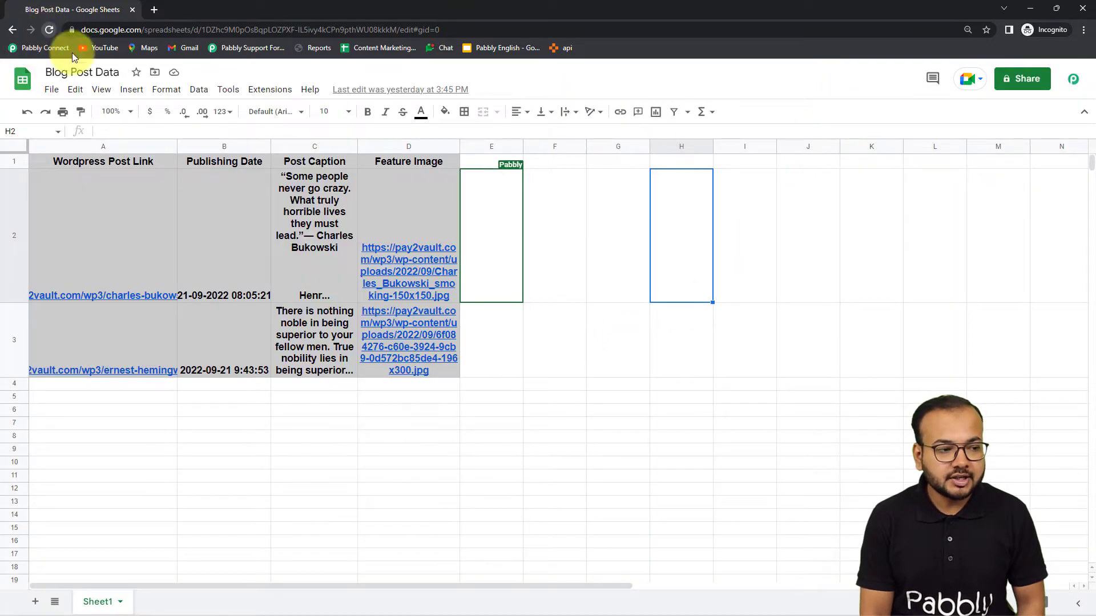
Reload the Blog Post Data spreadsheet and review the Pabbly Connect Webhooks Initial Setup dialog's webhook URL and trigger column fields, then close it
click(49, 29)
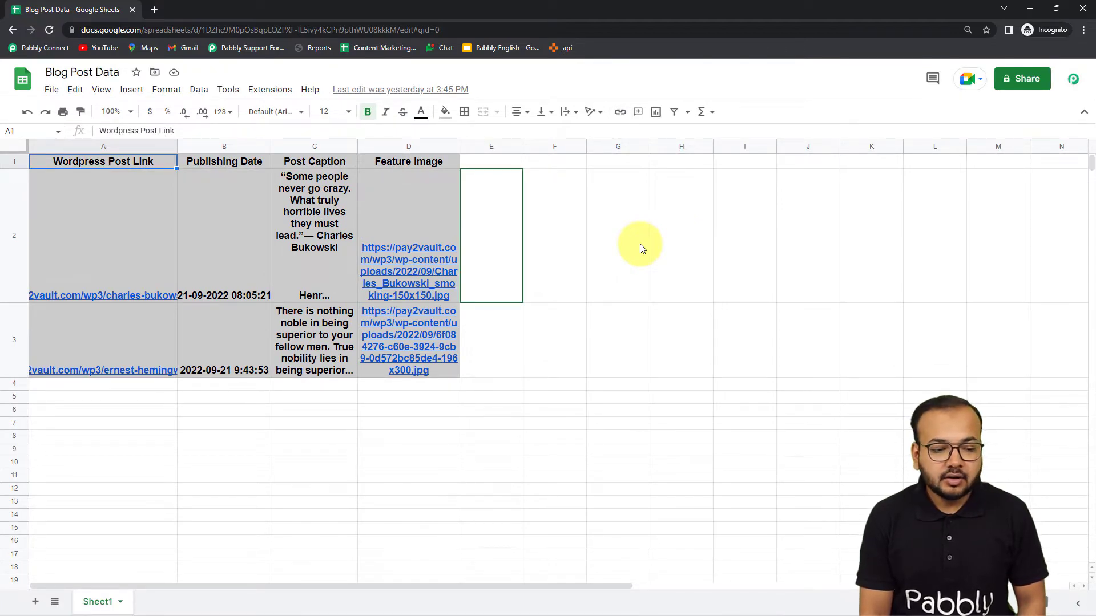
click(268, 90)
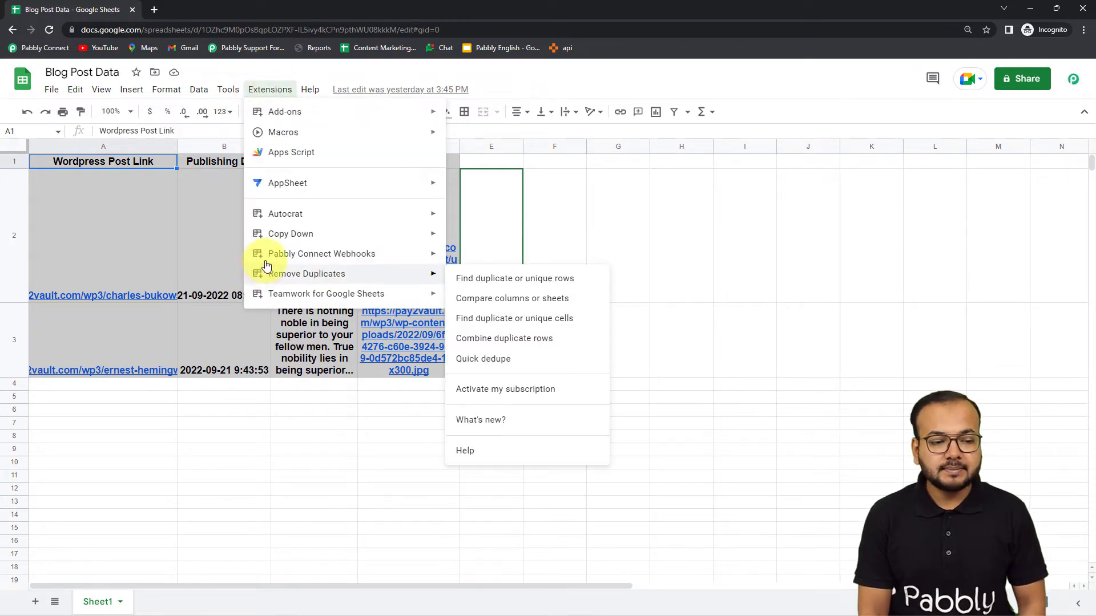
mouse_move(294, 254)
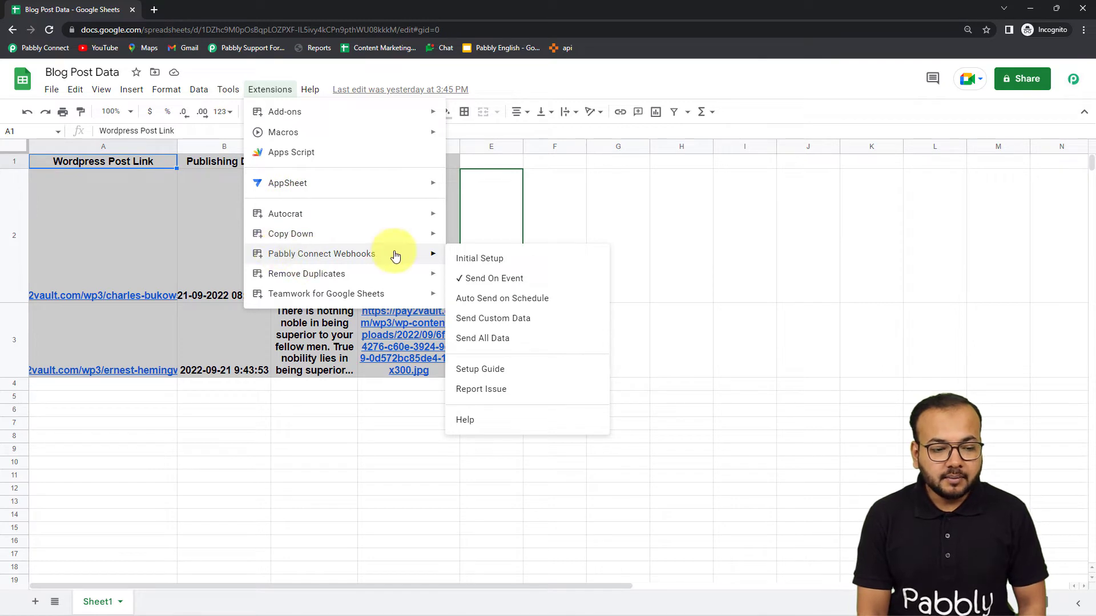
click(505, 262)
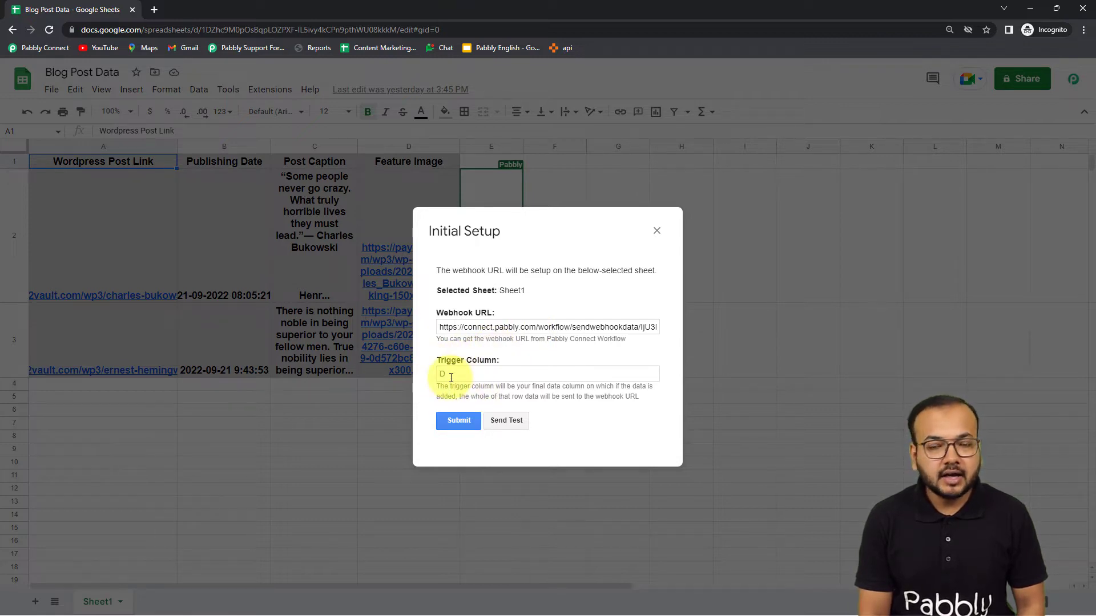
click(657, 231)
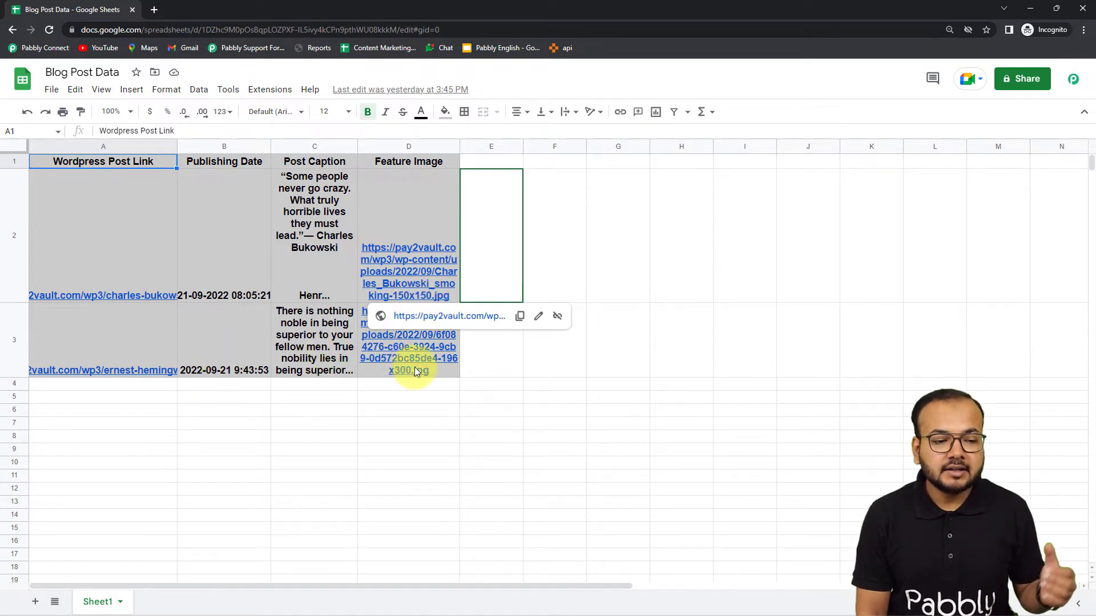
mouse_move(437, 377)
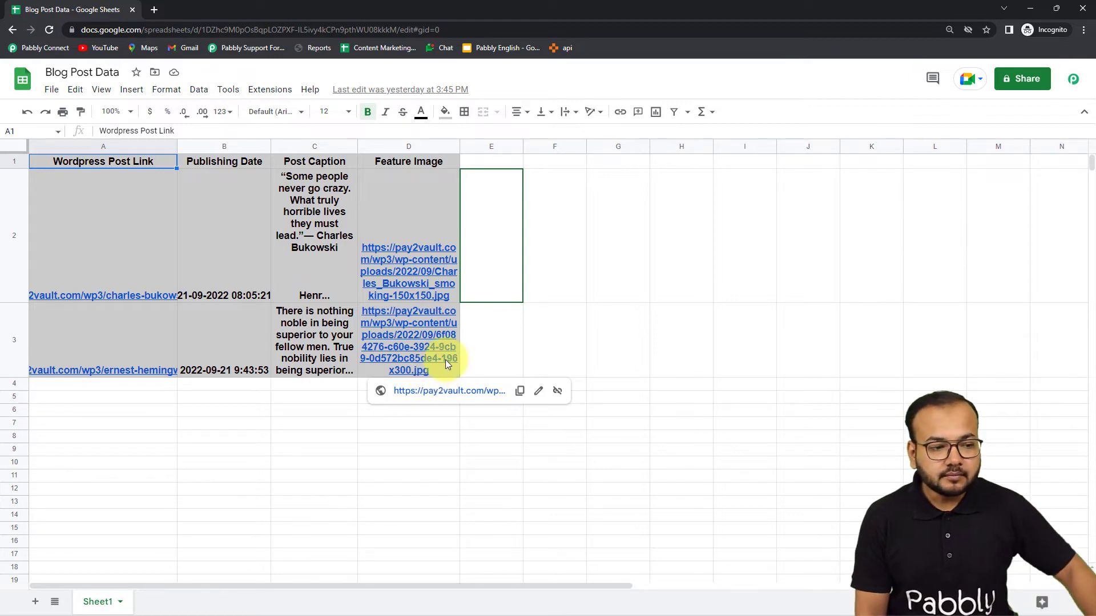
Switch to the Pabbly Connect workflow and copy the Google Sheets trigger's webhook URL
mouse_move(297, 602)
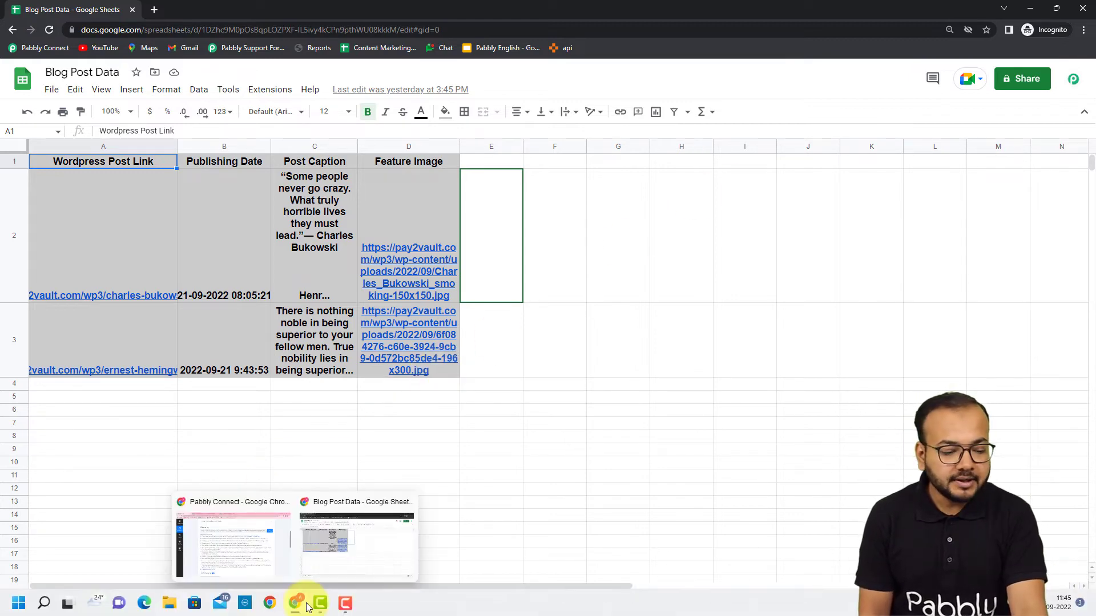
click(272, 572)
click(892, 172)
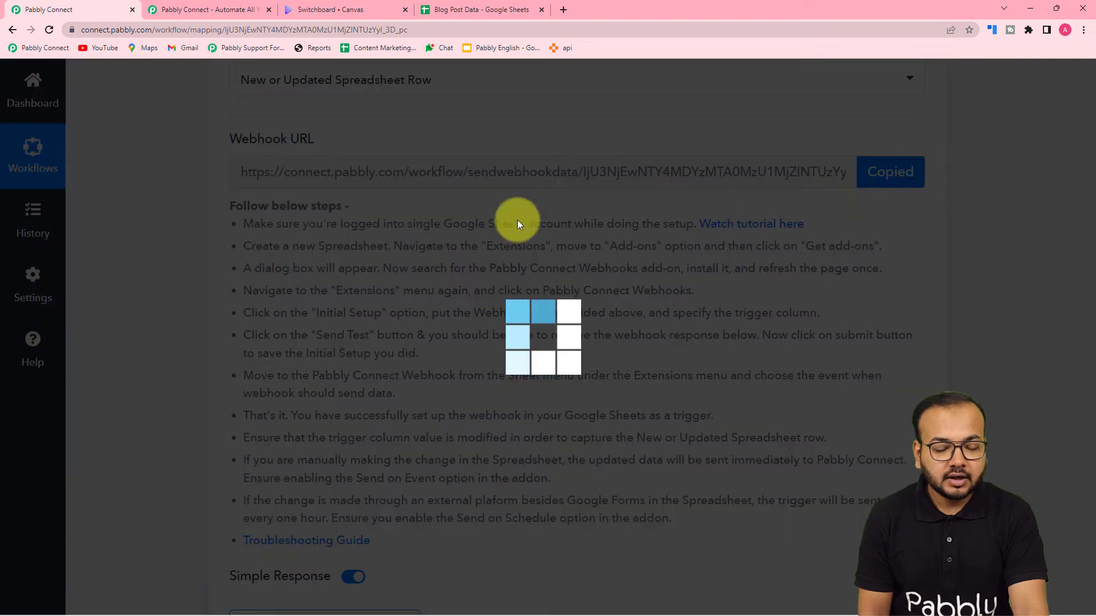
scroll(227, 265, down, 2)
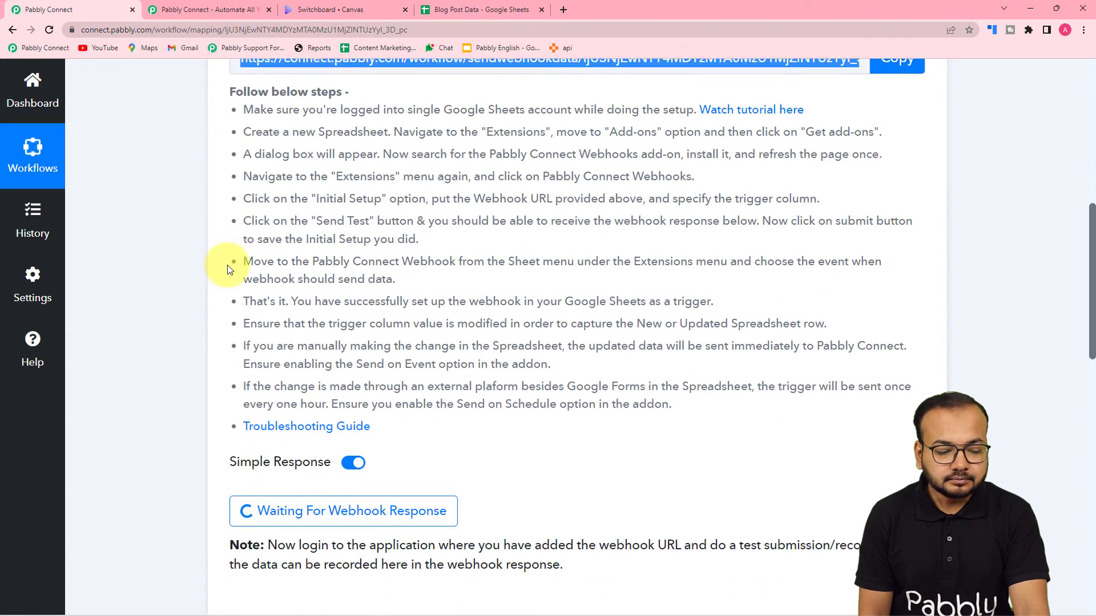
scroll(882, 157, up, 1)
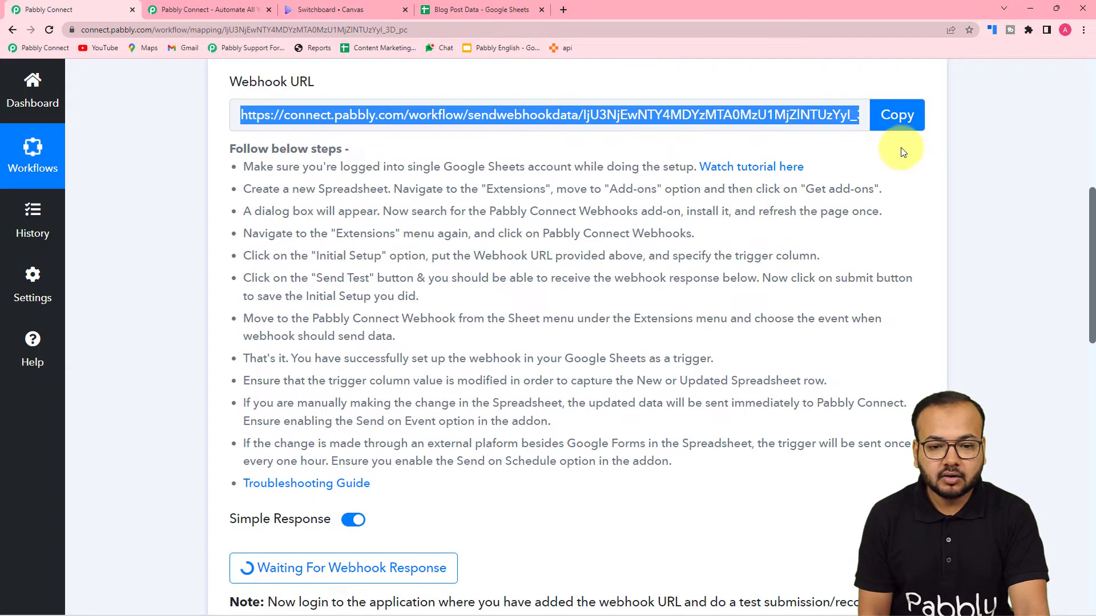
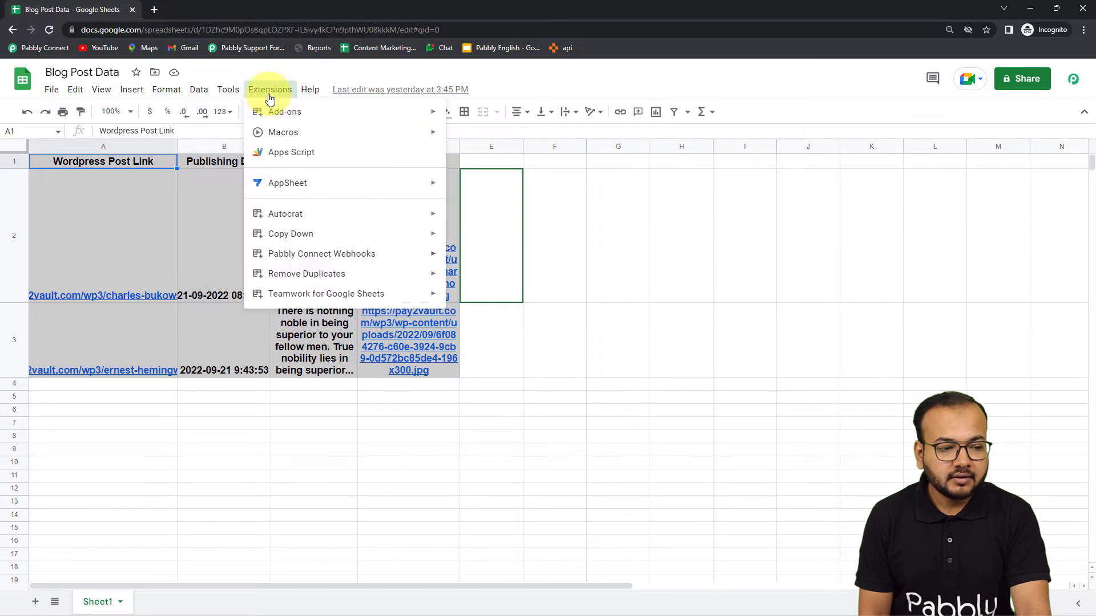
In the spreadsheet's Pabbly Connect Webhooks Initial Setup, replace the webhook URL with the one copied from the workflow
mouse_move(283, 258)
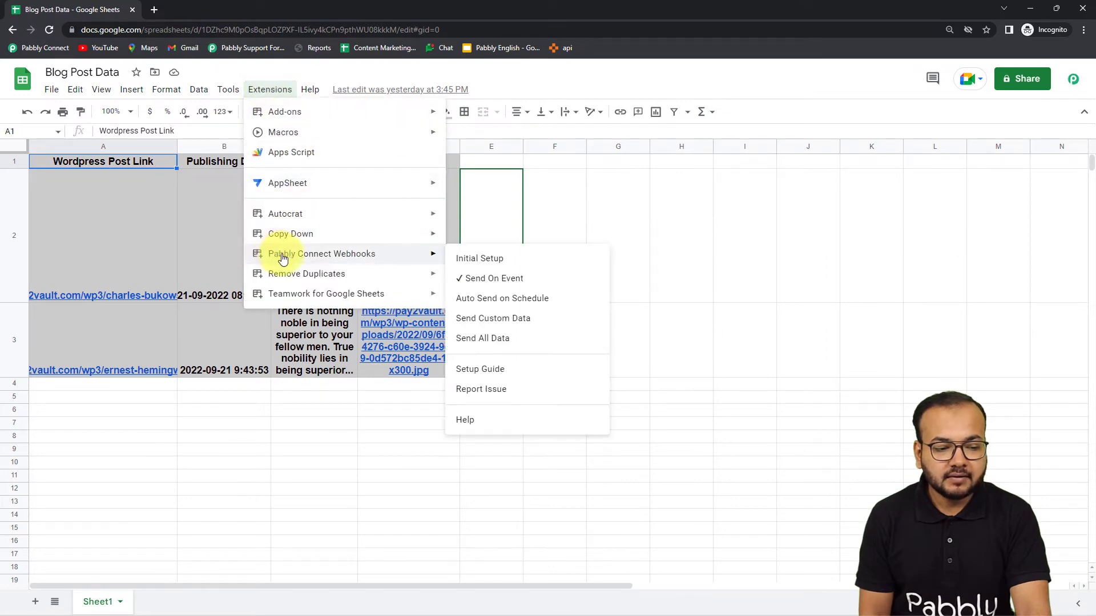
click(465, 259)
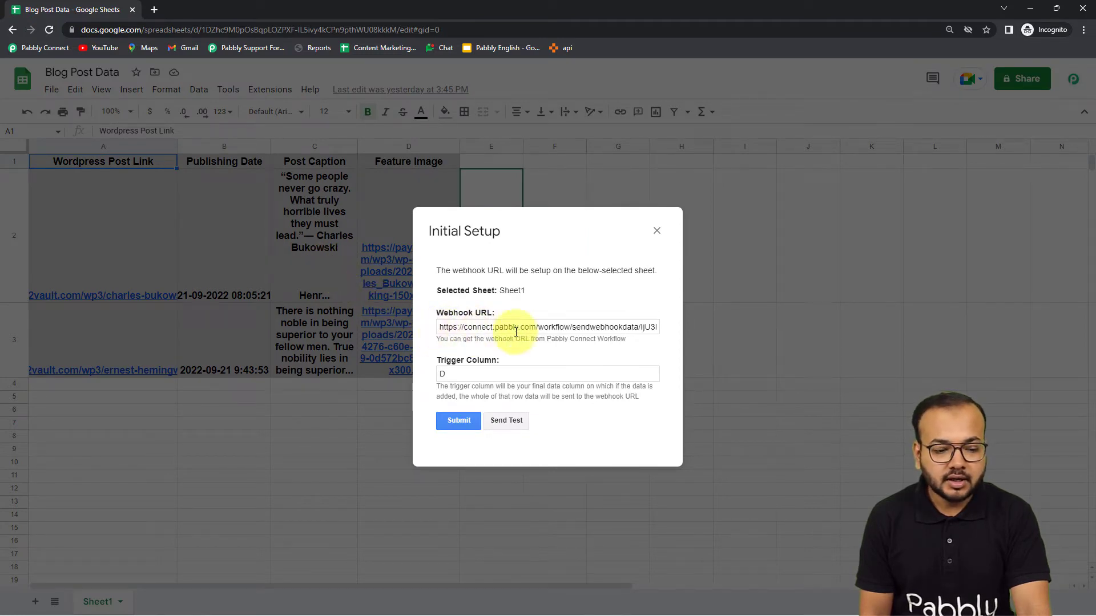
click(473, 331)
key(ctrl+a)
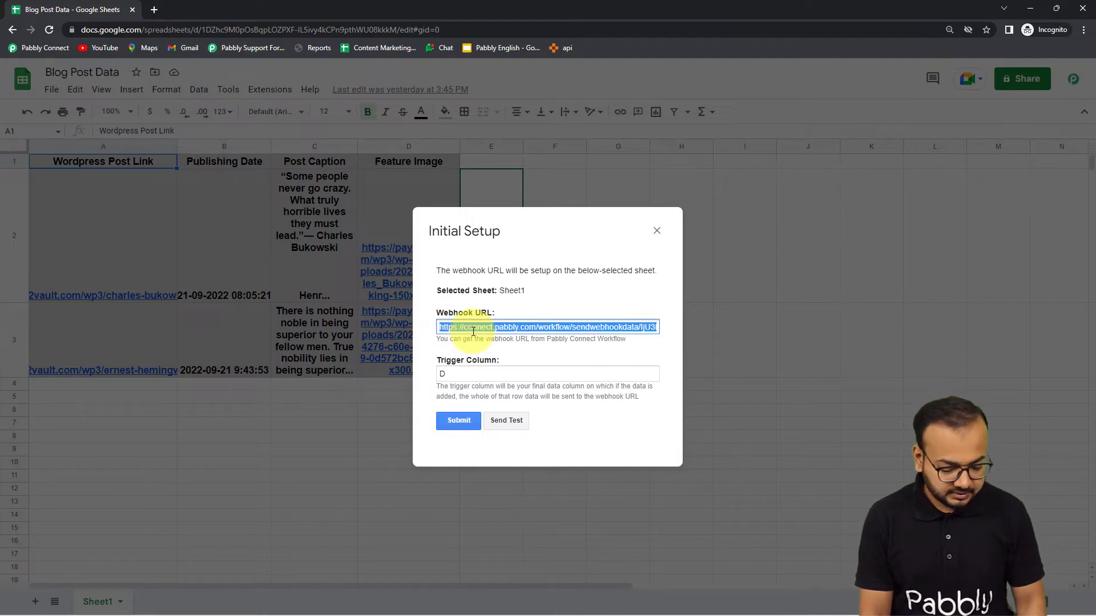
key(BackSpace)
right_click(474, 325)
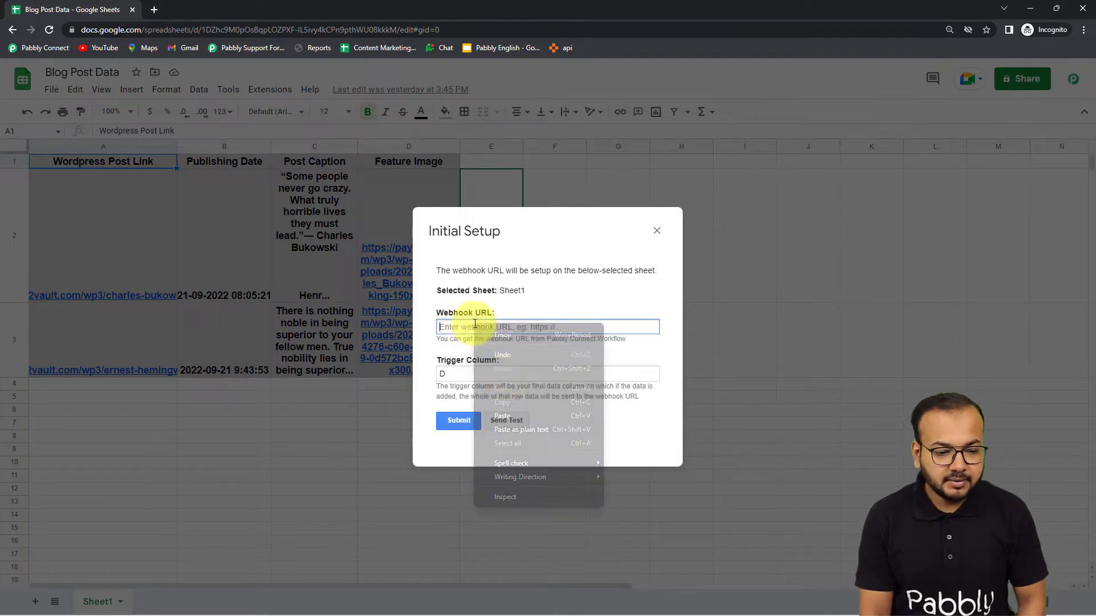
click(515, 427)
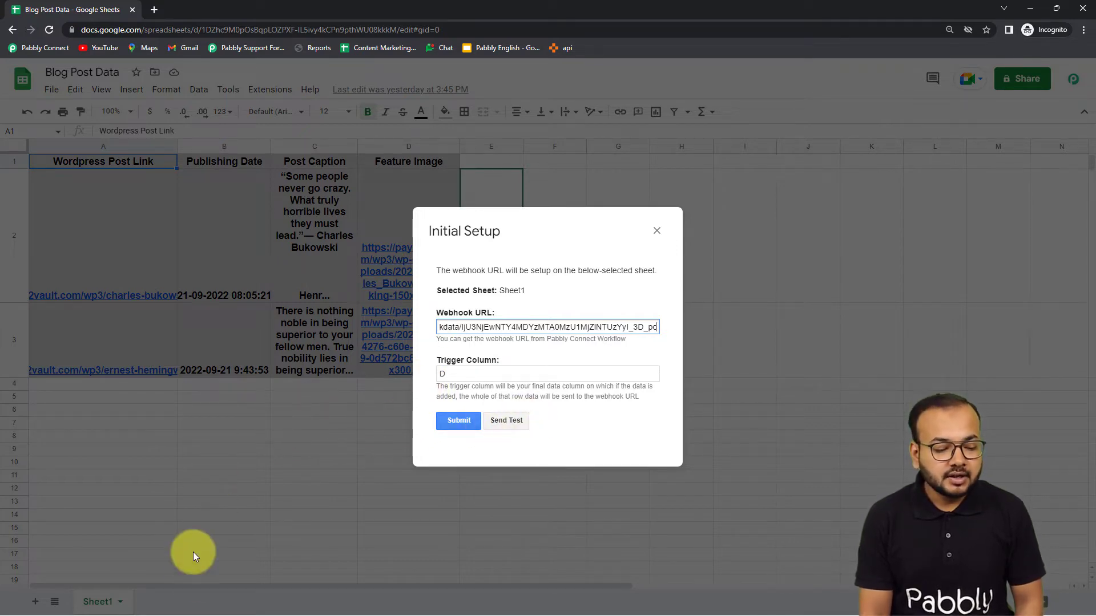
Check the workflow's webhook response status, then send test data from the spreadsheet's Initial Setup dialog with trigger column D
mouse_move(255, 610)
mouse_move(295, 609)
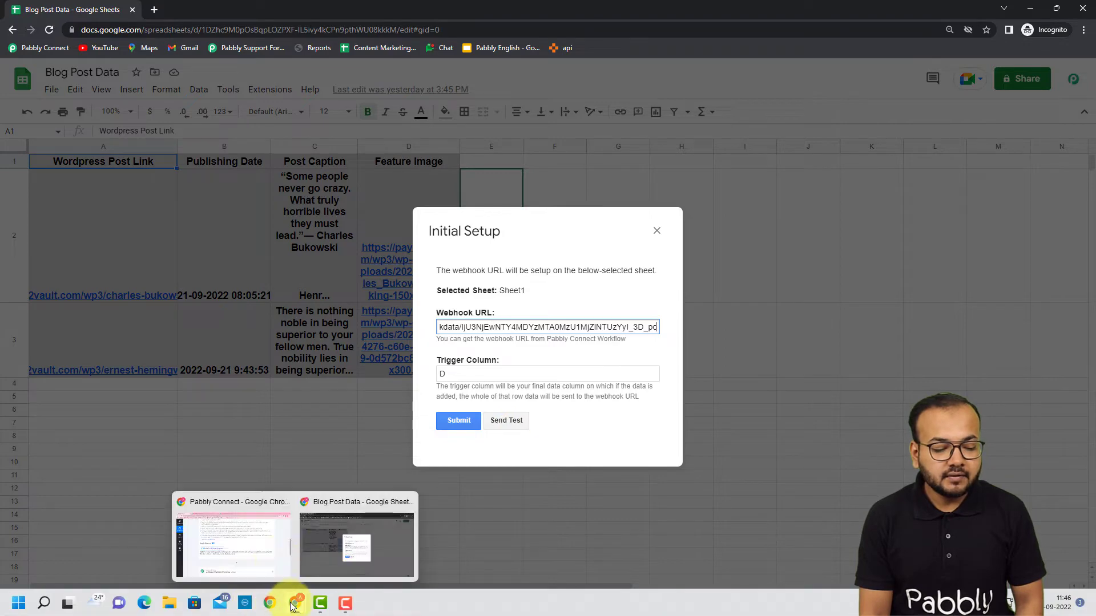
click(251, 531)
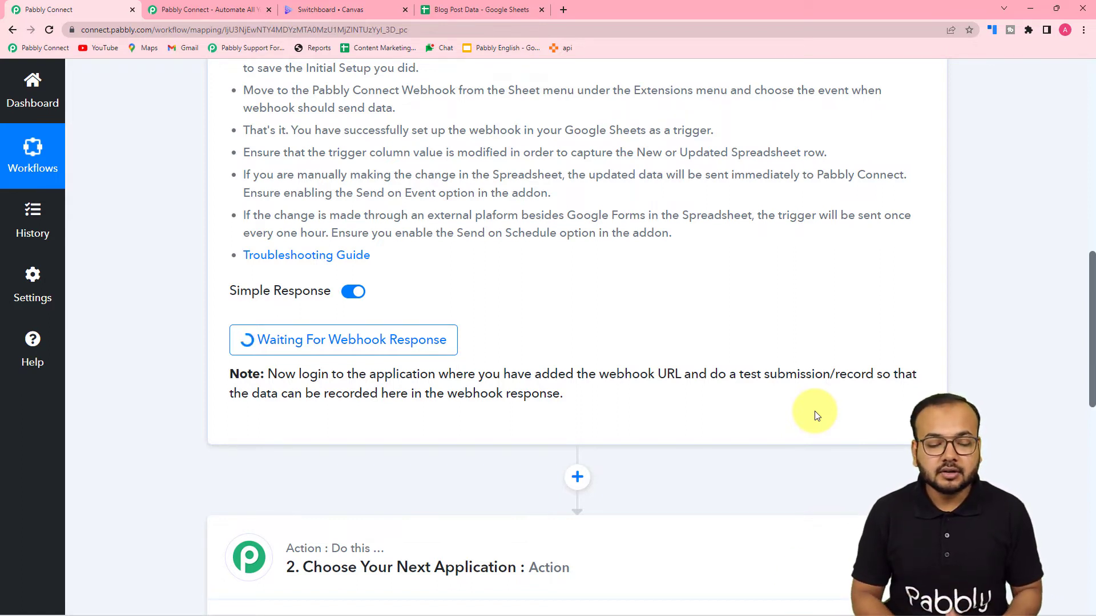
mouse_move(308, 609)
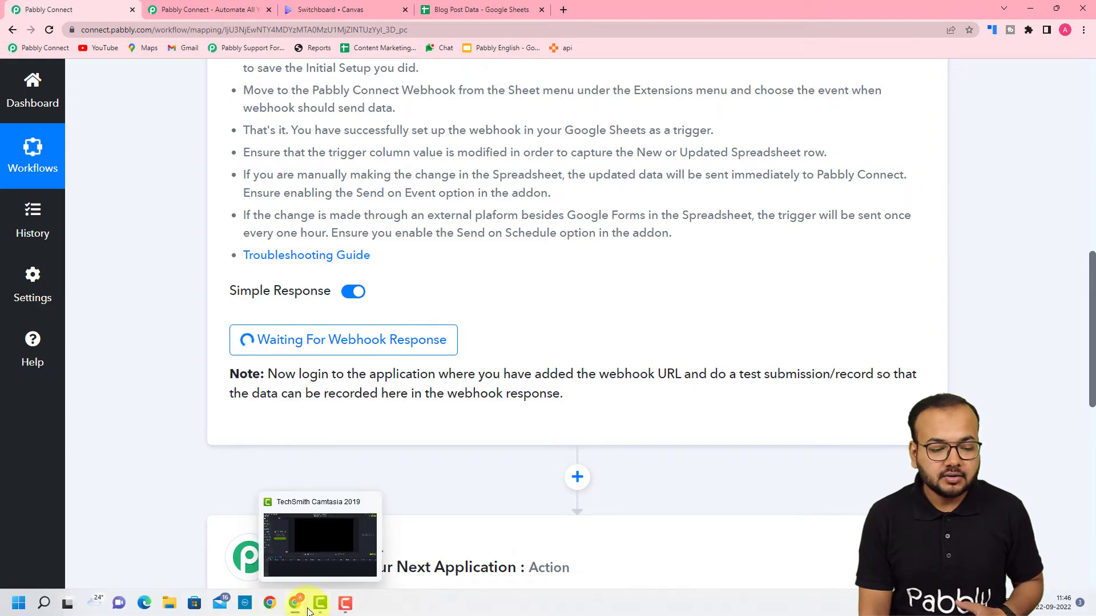
click(315, 553)
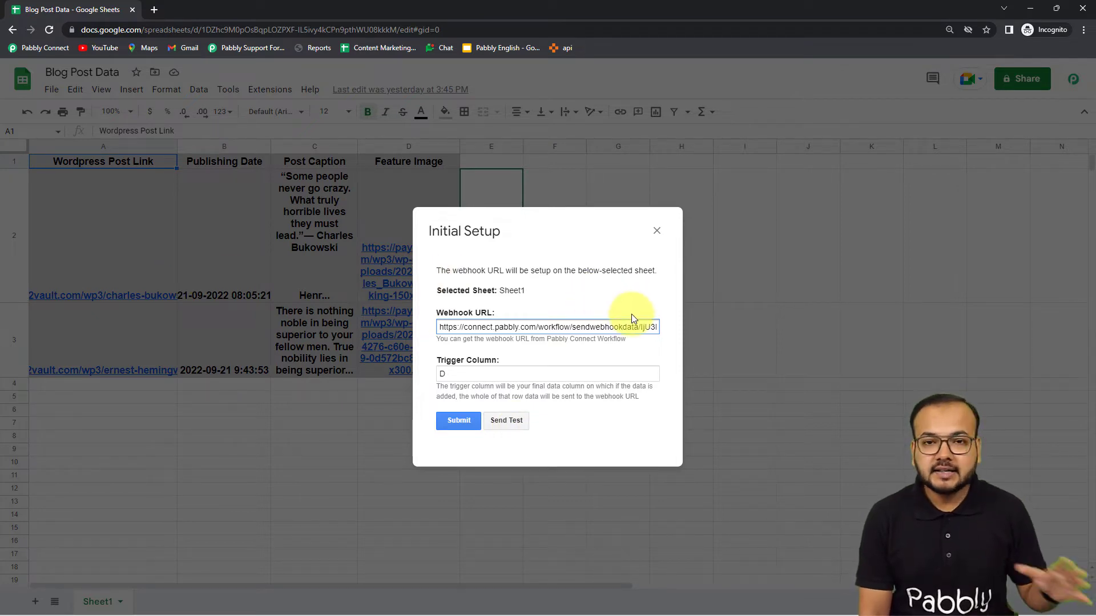
click(510, 424)
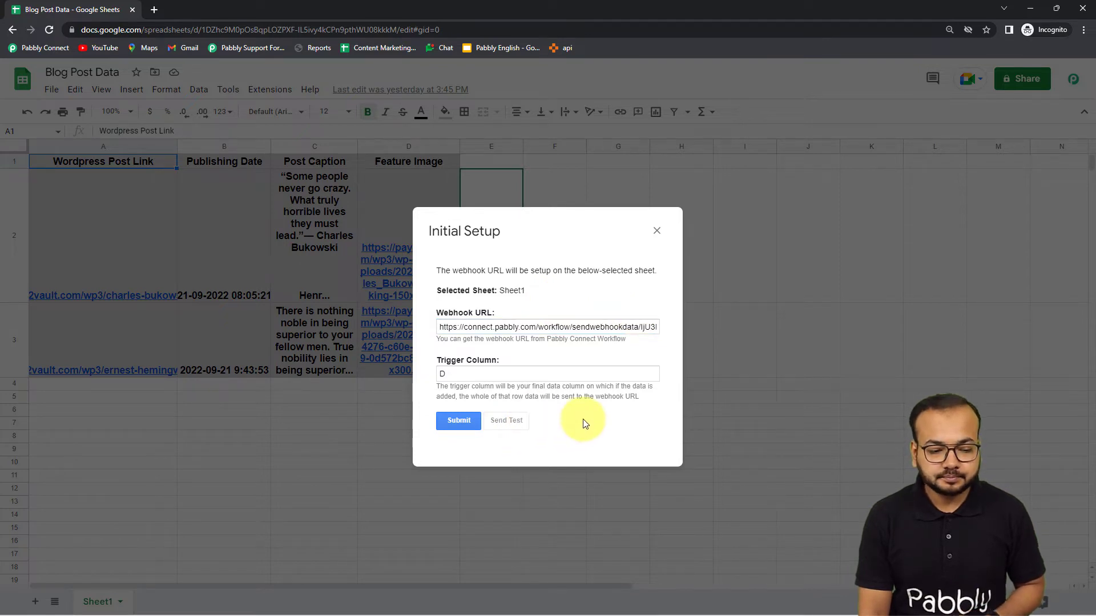
scroll(587, 431, down, 2)
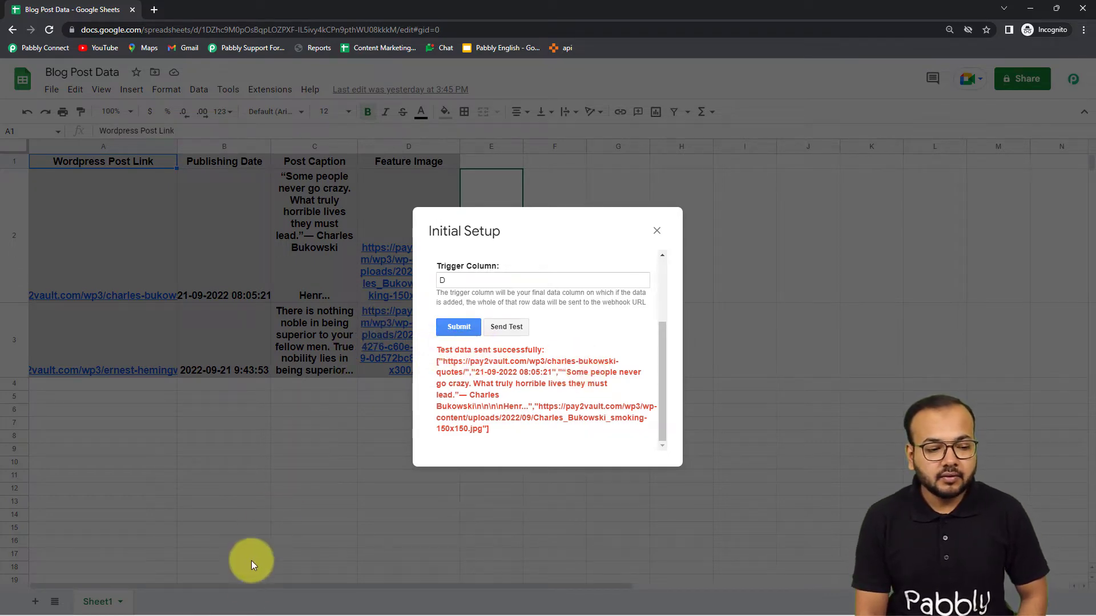
Examine the webhook response received in the Pabbly Connect workflow and compare it with the Blog Post Data rows
mouse_move(277, 606)
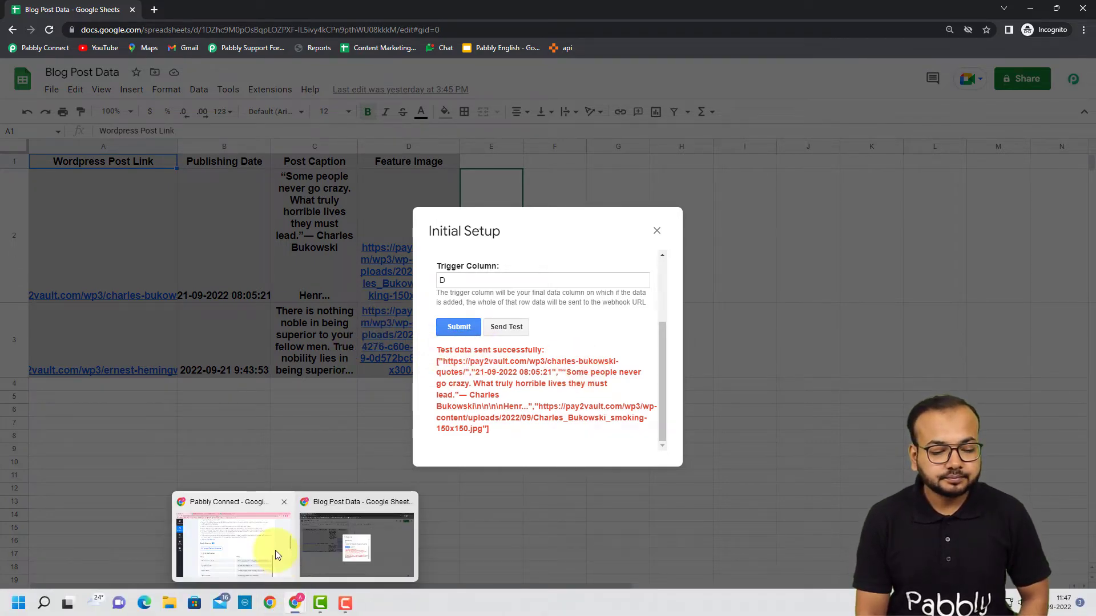
click(268, 548)
scroll(184, 389, down, 4)
scroll(184, 390, down, 1)
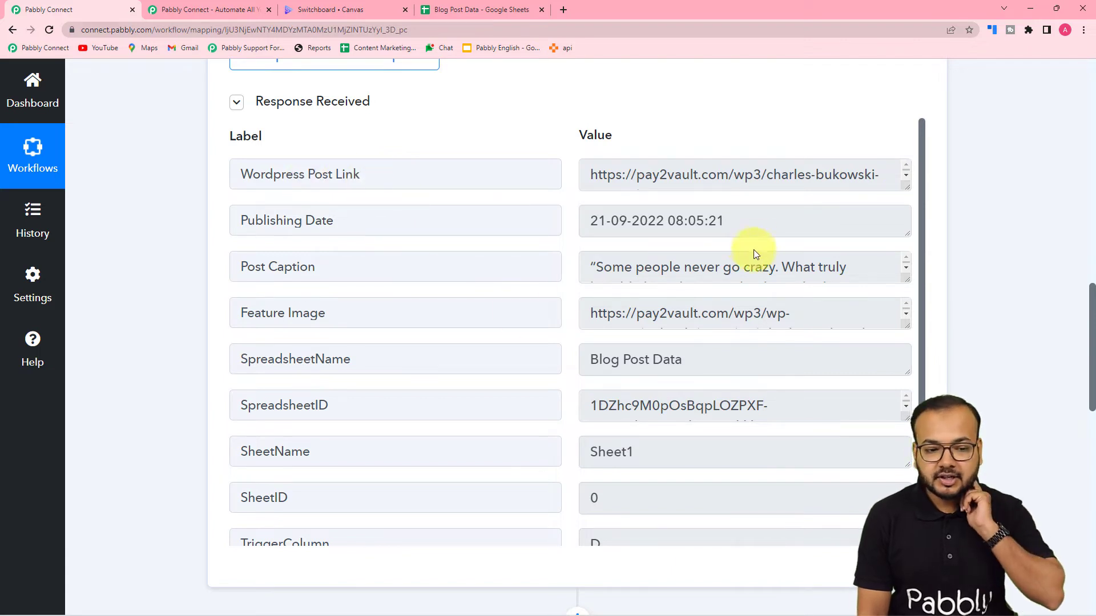
click(475, 12)
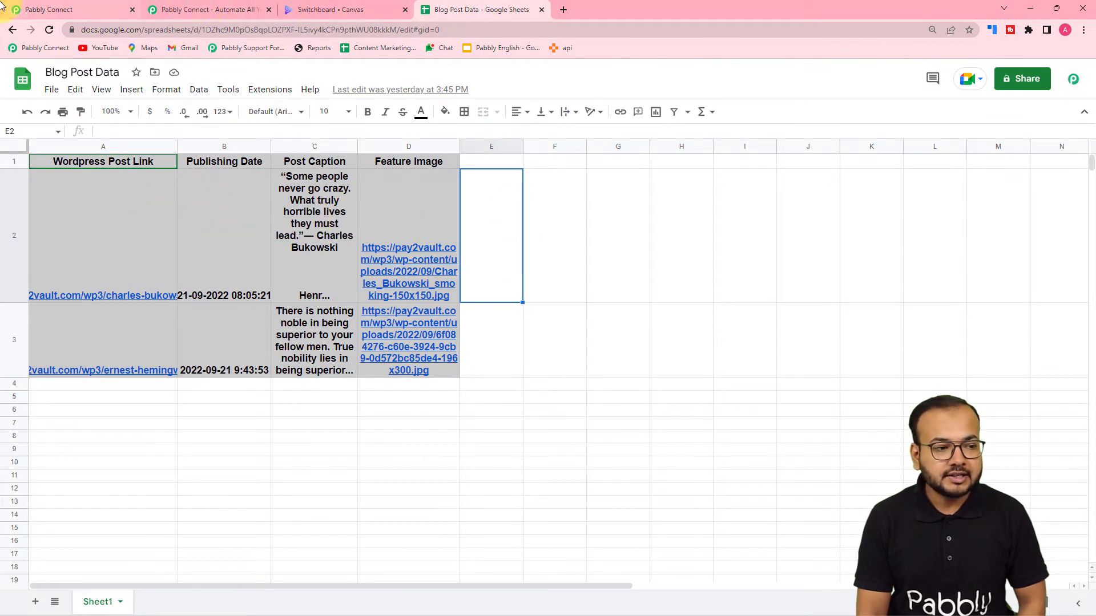
click(45, 10)
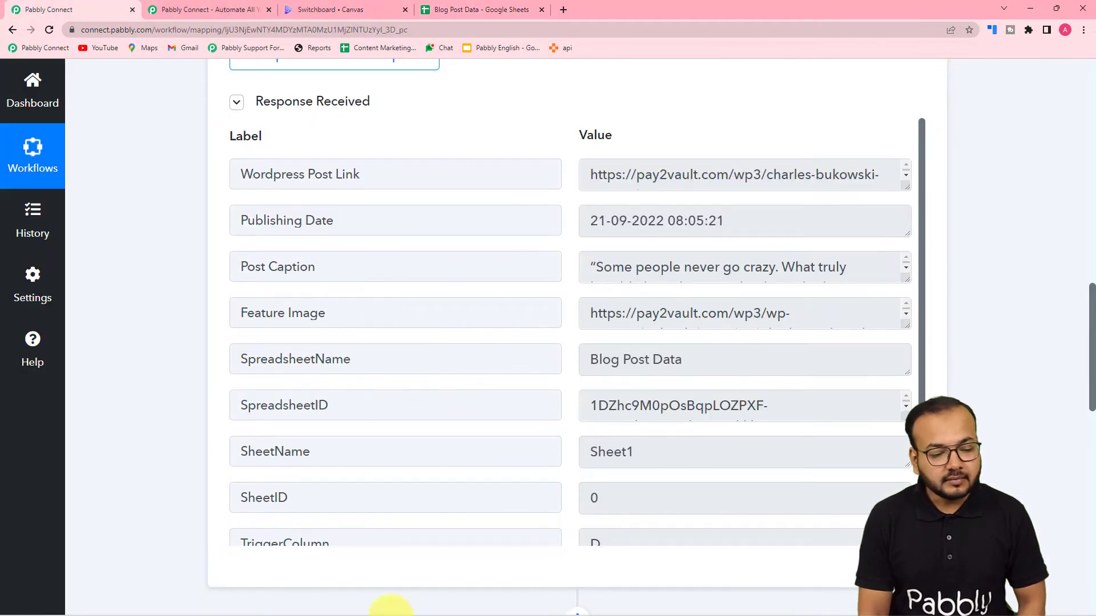
Return to the spreadsheet's Initial Setup dialog, submit the webhook configuration for Sheet1, and close the dialog
mouse_move(292, 602)
click(326, 554)
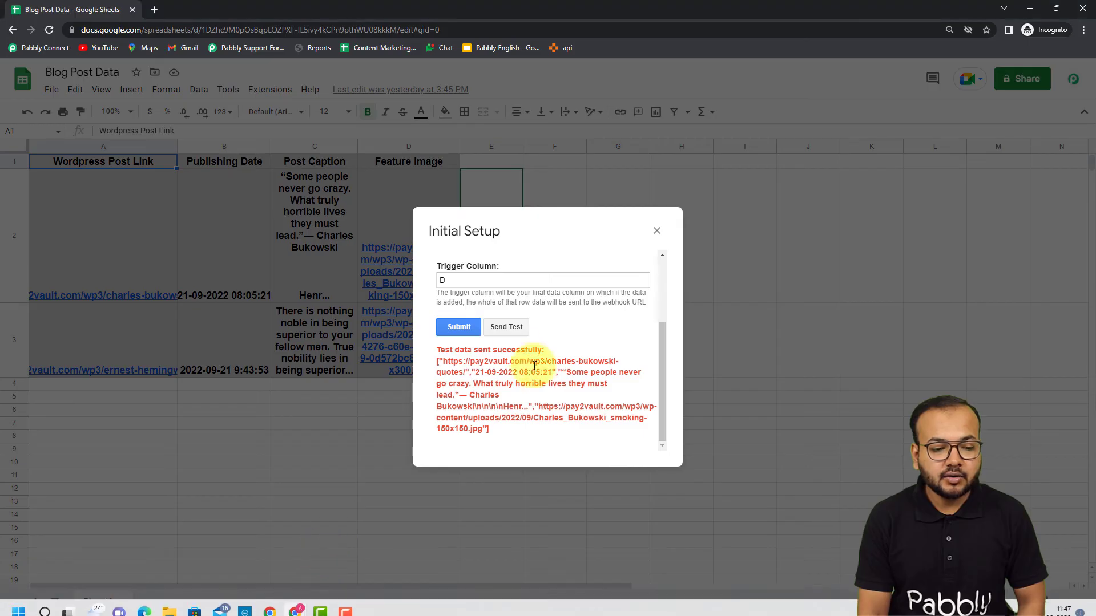
click(451, 330)
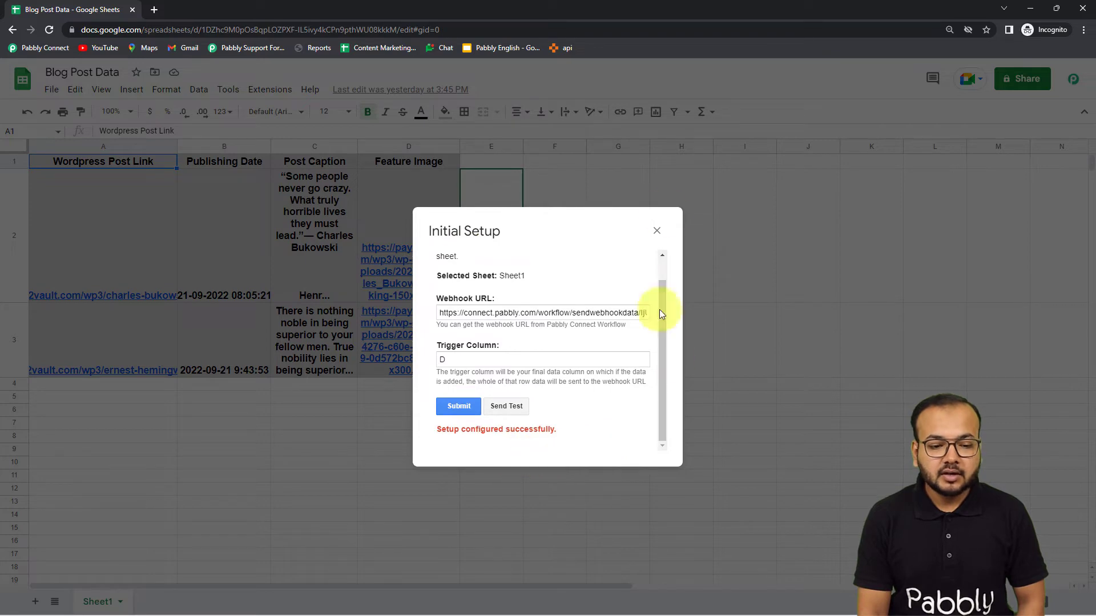
click(656, 233)
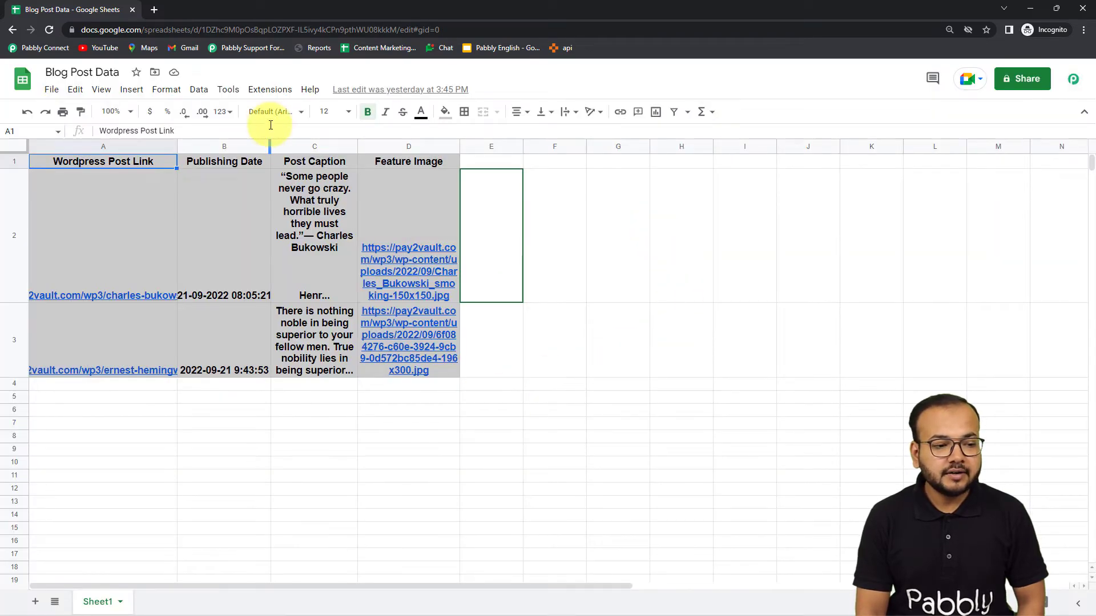
Check the add-on's Send On Event setting, then return to the Pabbly Connect workflow to review the captured row data
click(270, 89)
mouse_move(277, 260)
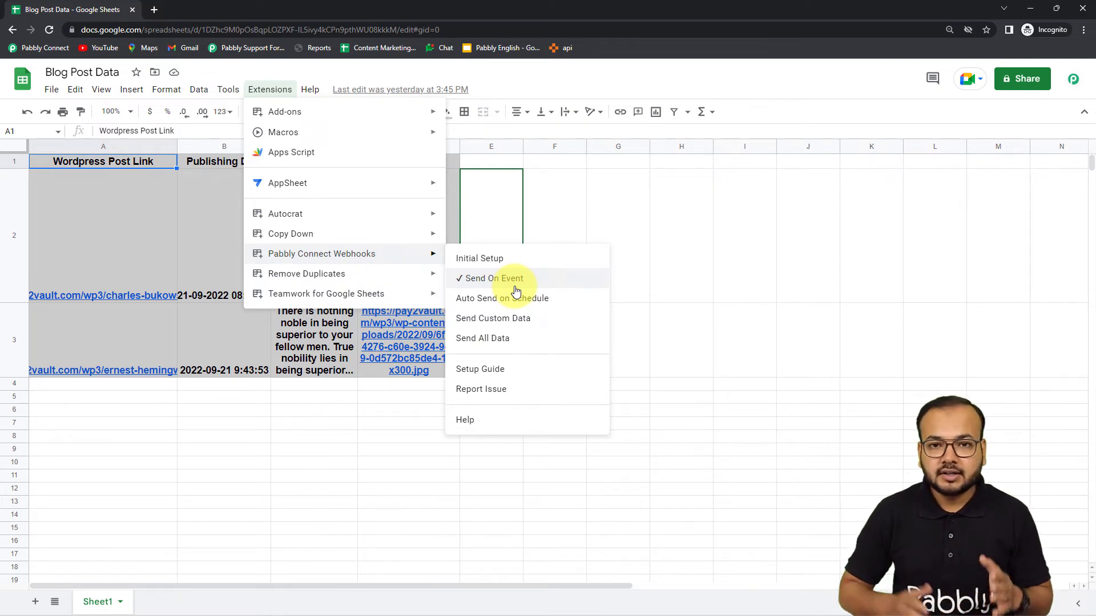
click(1032, 12)
scroll(201, 208, down, 8)
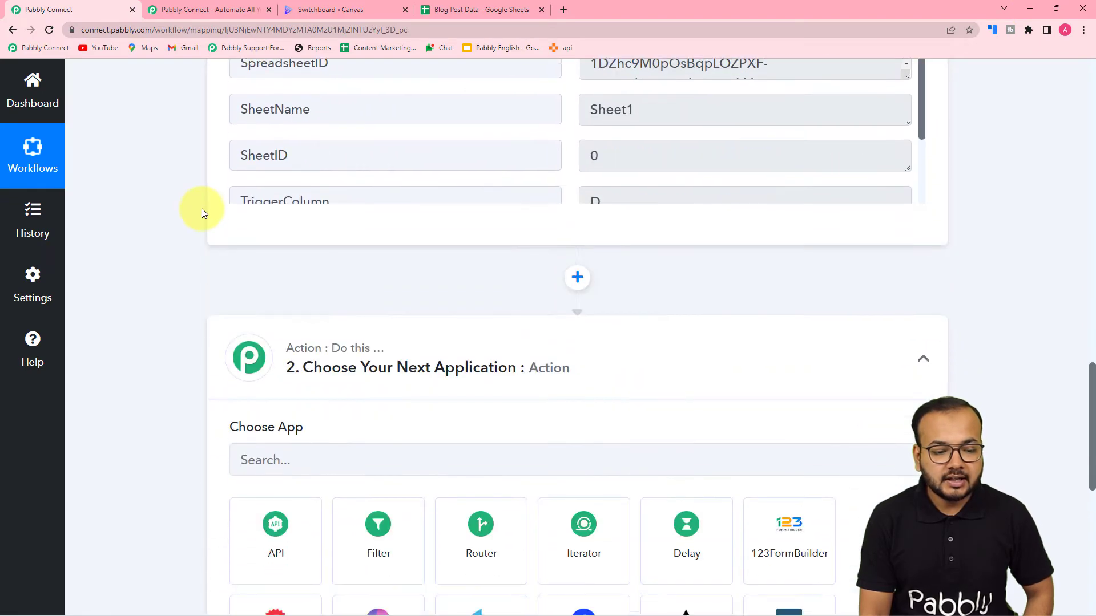
scroll(201, 208, up, 8)
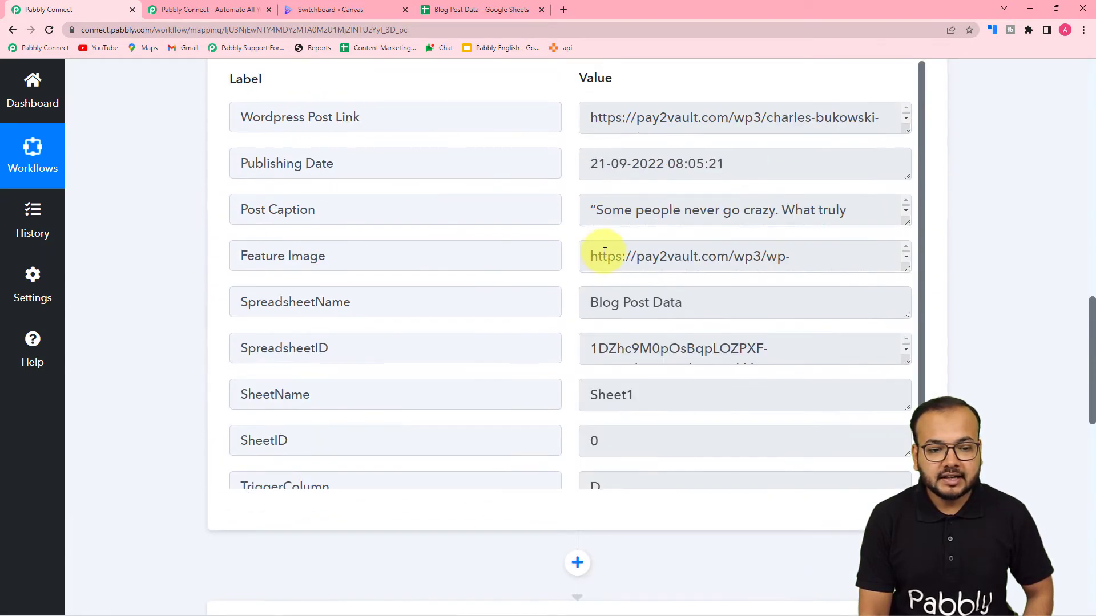
scroll(194, 226, down, 2)
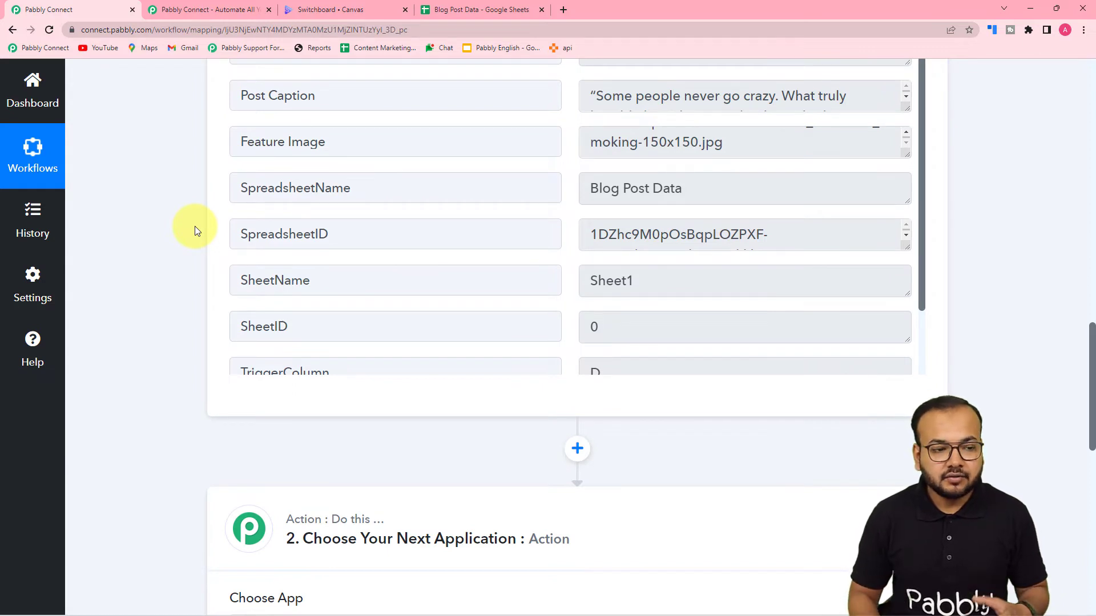
Set the workflow's action app to Switchboard Canvas with the Create Image(s) action event
scroll(194, 226, down, 6)
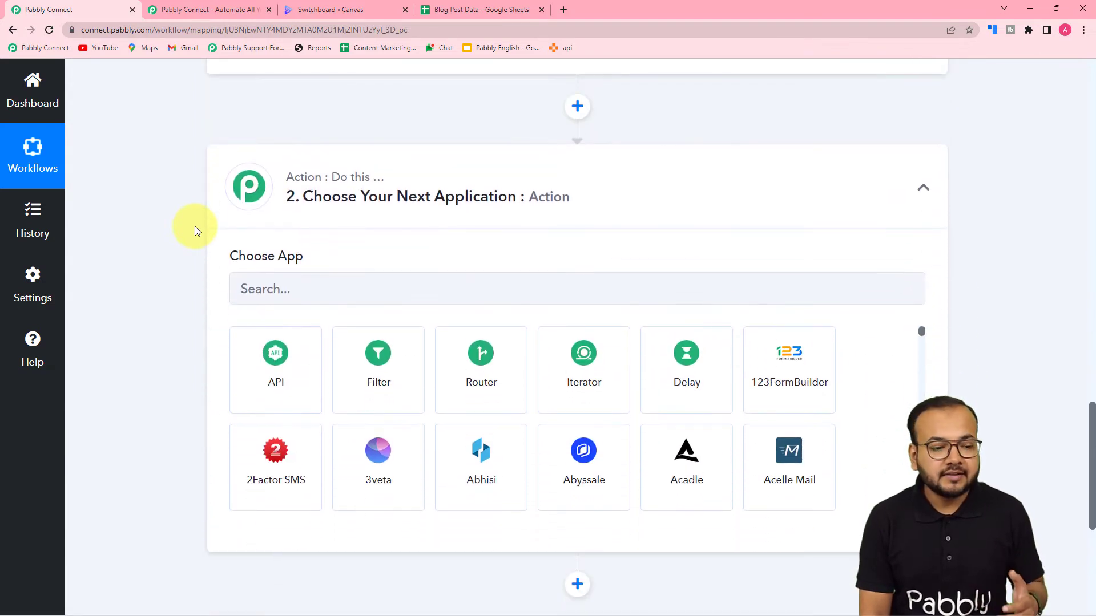
click(318, 296)
text(swi)
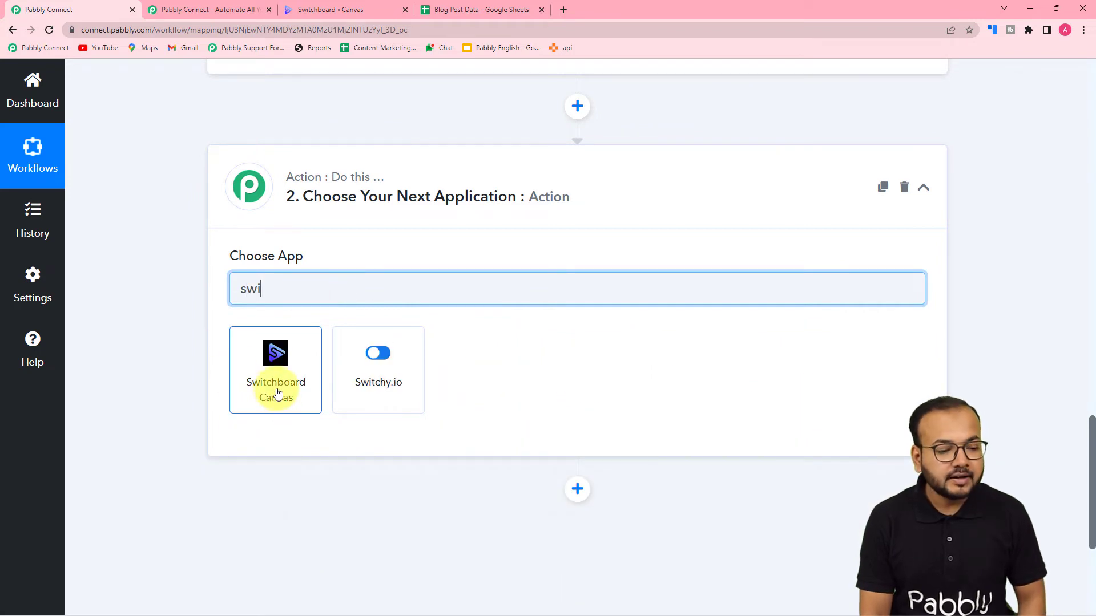
click(276, 390)
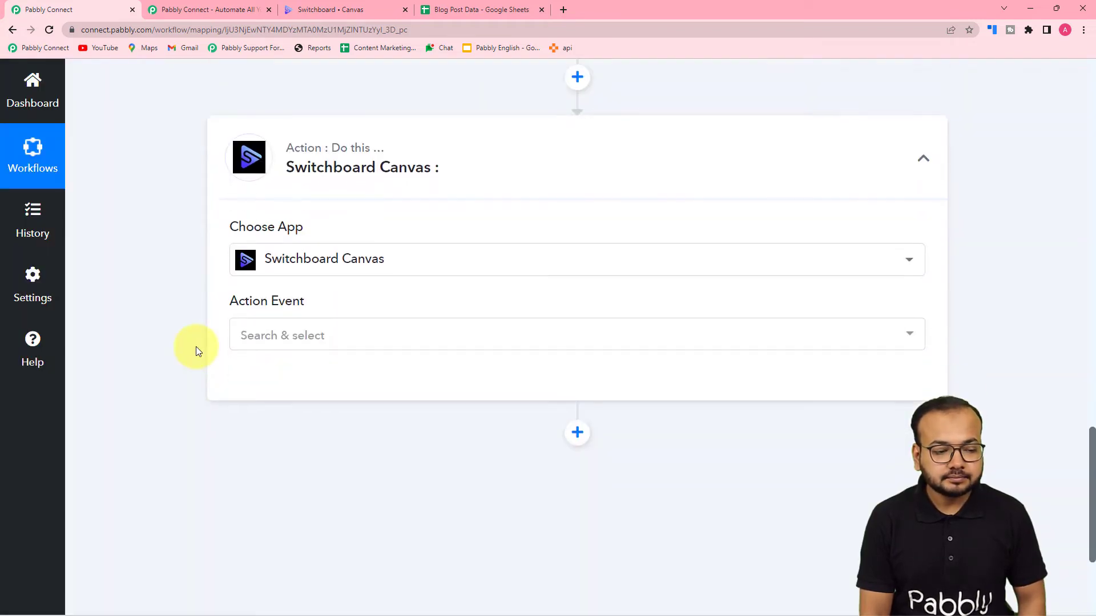
click(341, 312)
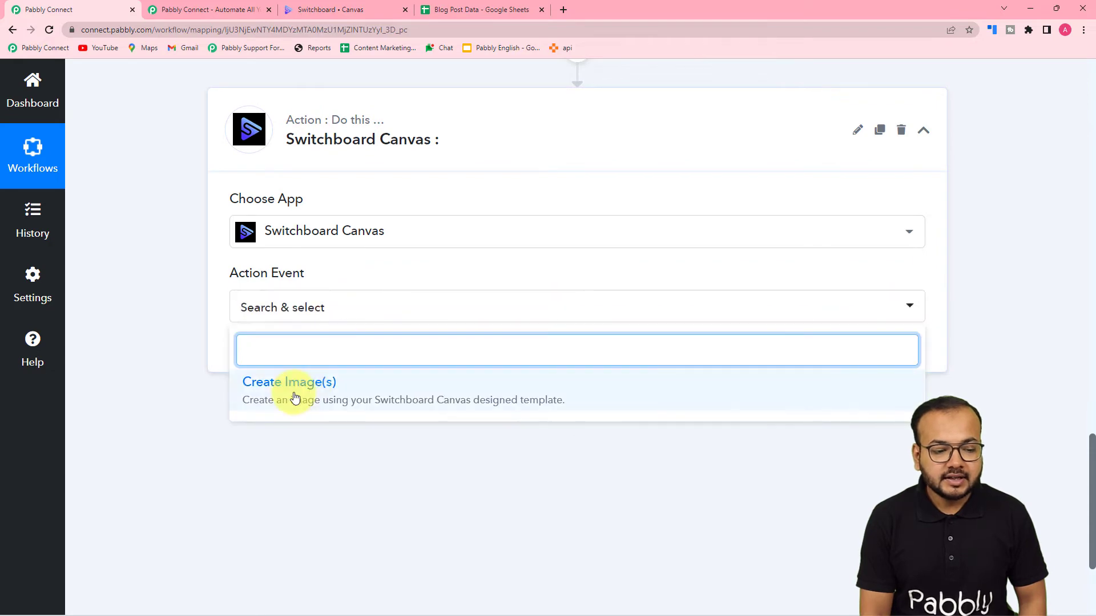
click(294, 397)
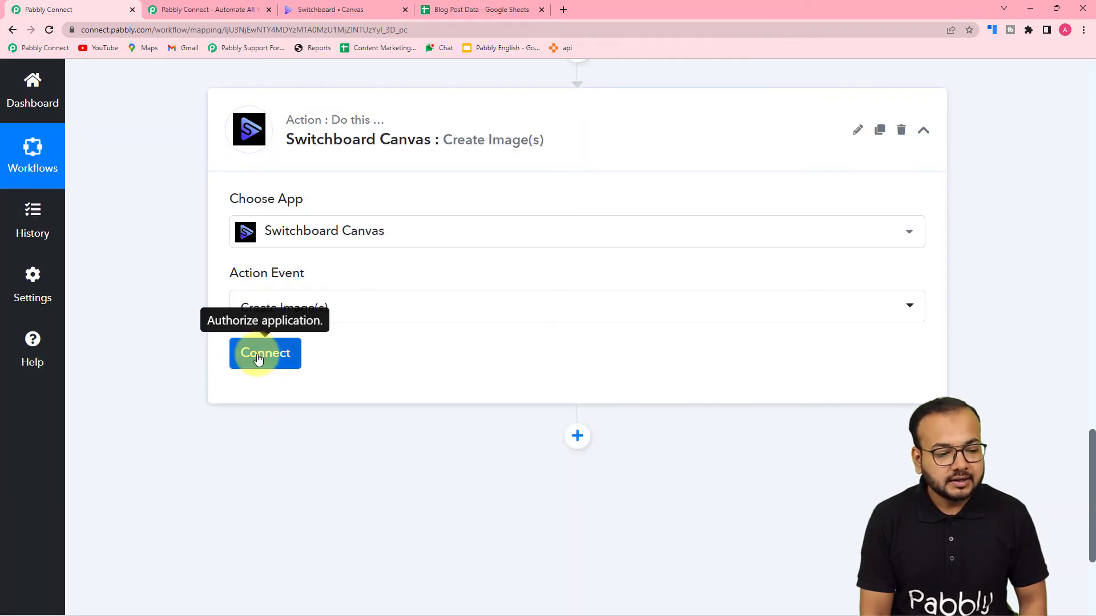
Start adding a new Switchboard Canvas connection and copy the API key from the Switchboard account
click(258, 358)
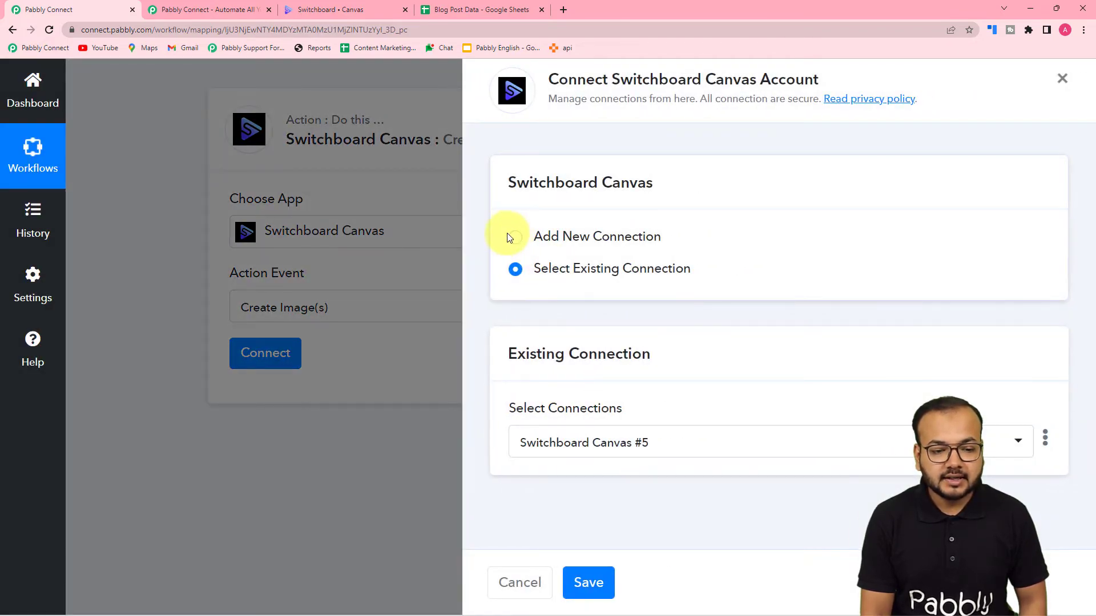
click(516, 240)
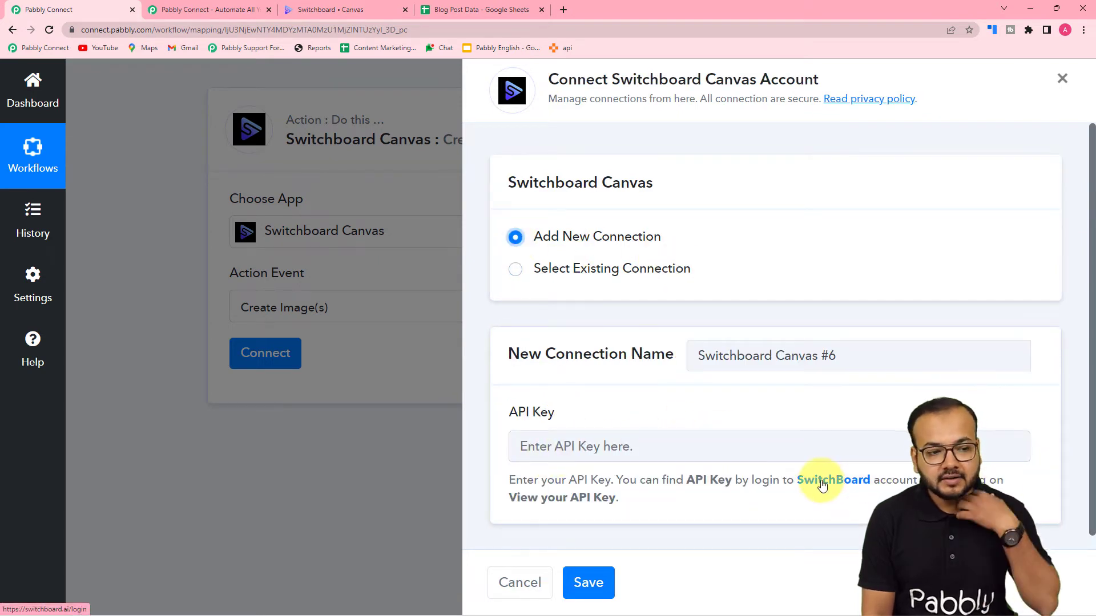
click(353, 12)
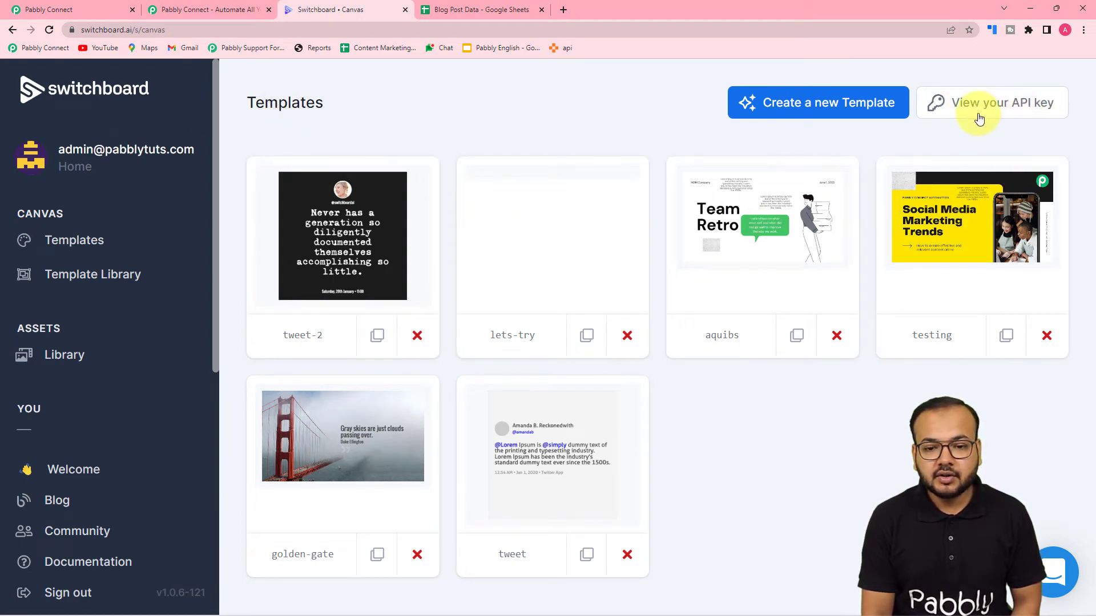
click(1024, 116)
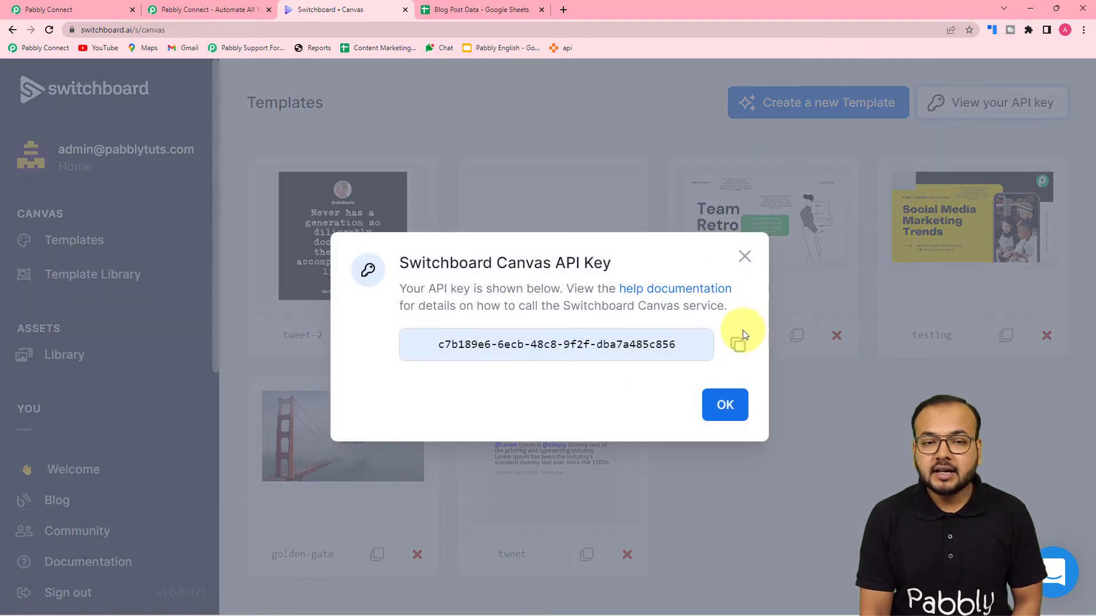
click(736, 352)
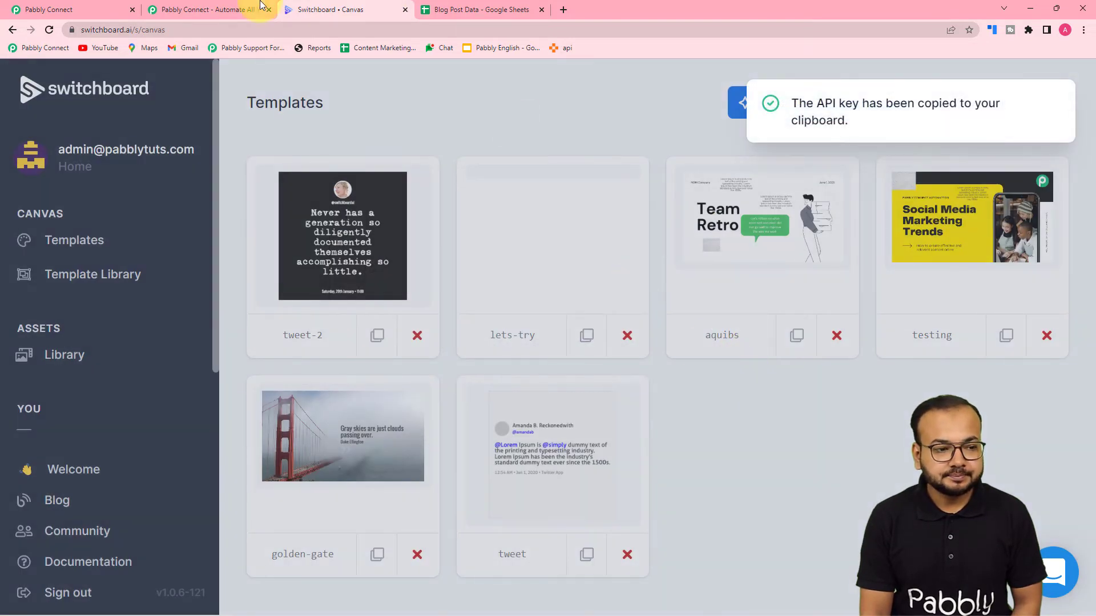
Return to Pabbly Connect, paste the API key into the new Switchboard Canvas connection, and save it
click(85, 10)
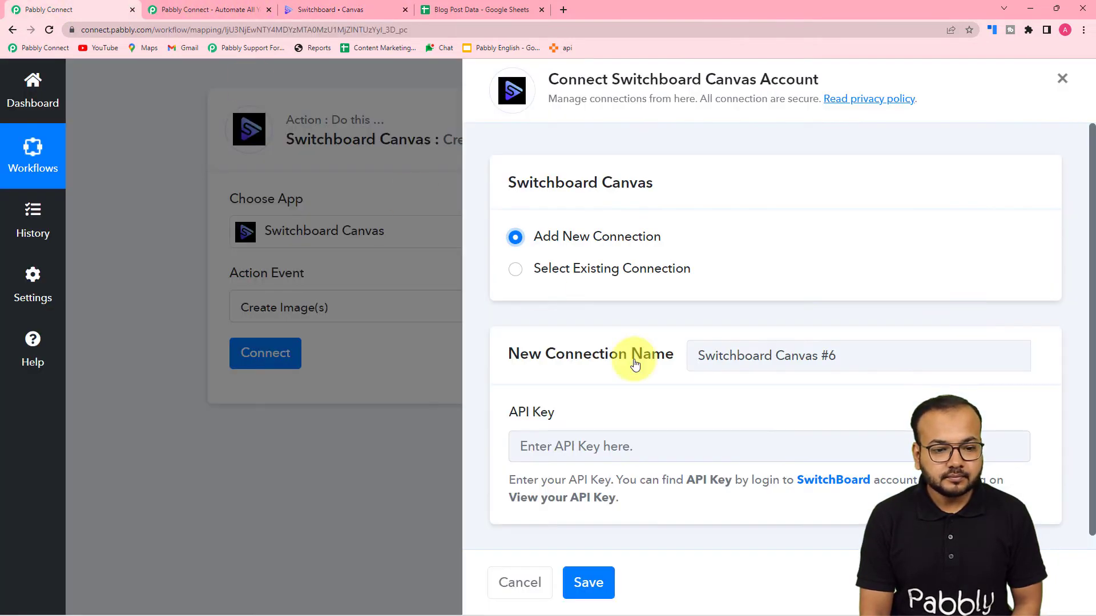
right_click(672, 446)
click(690, 369)
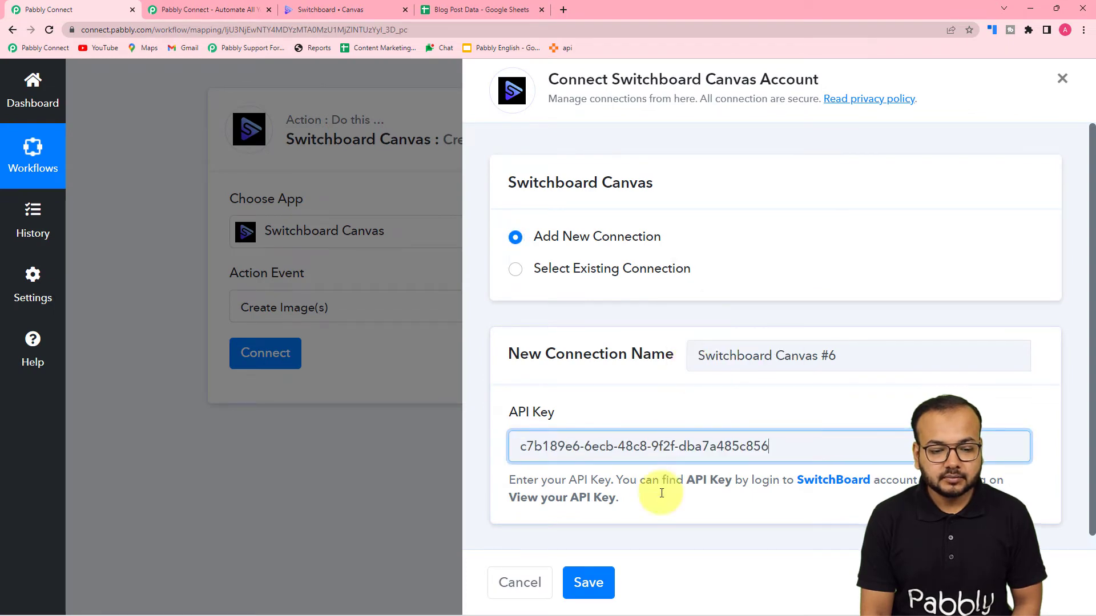
click(598, 588)
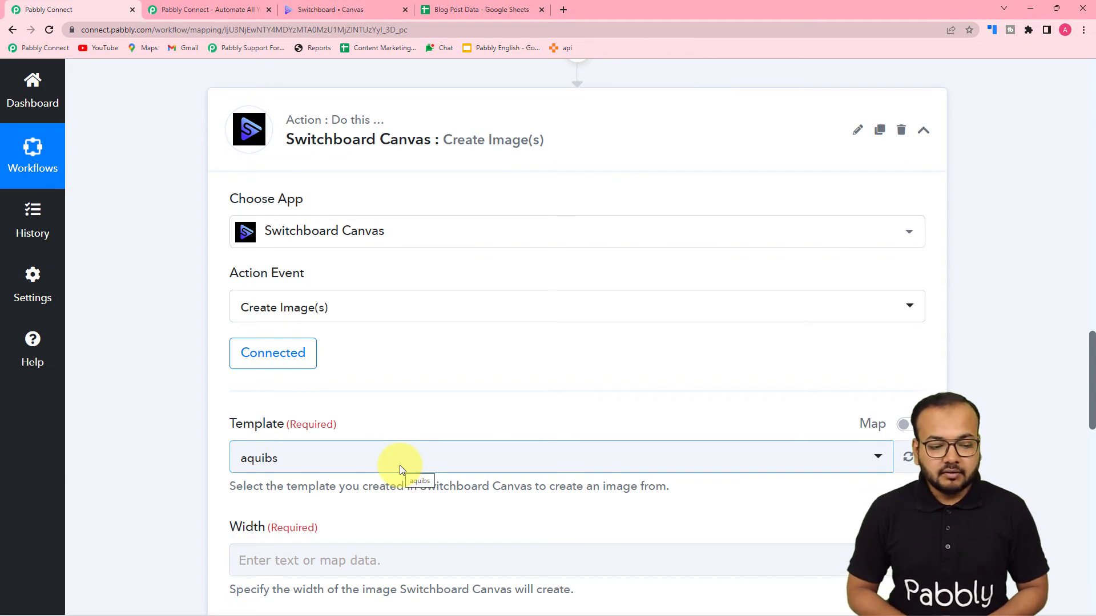
Check the action's template choices, then open the tweet-2 template in Switchboard and inspect its profile picture and tweet text elements
scroll(422, 425, down, 3)
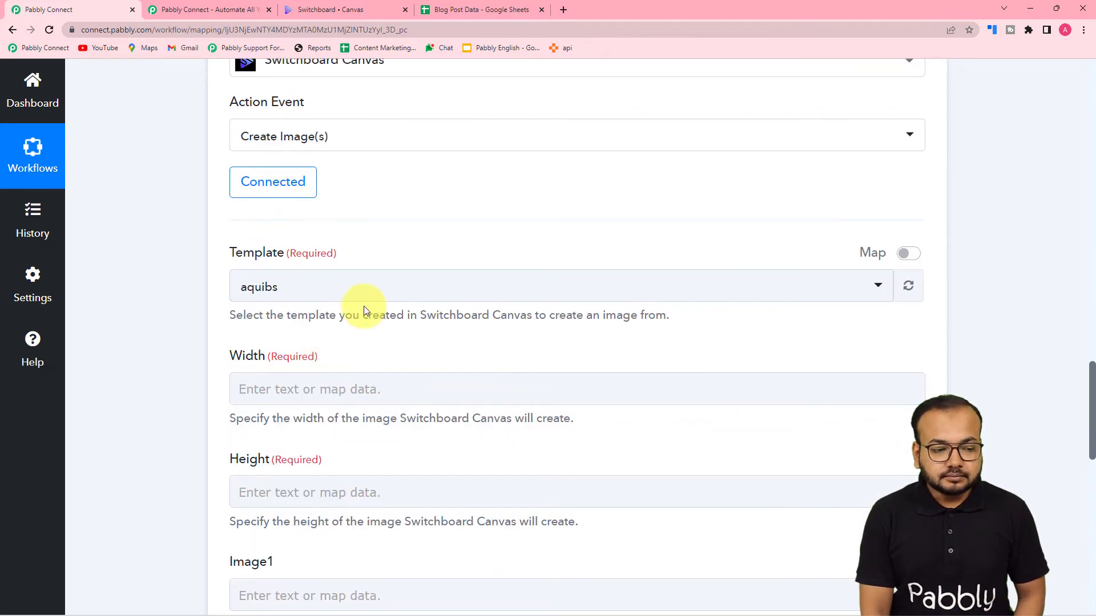
scroll(365, 311, down, 2)
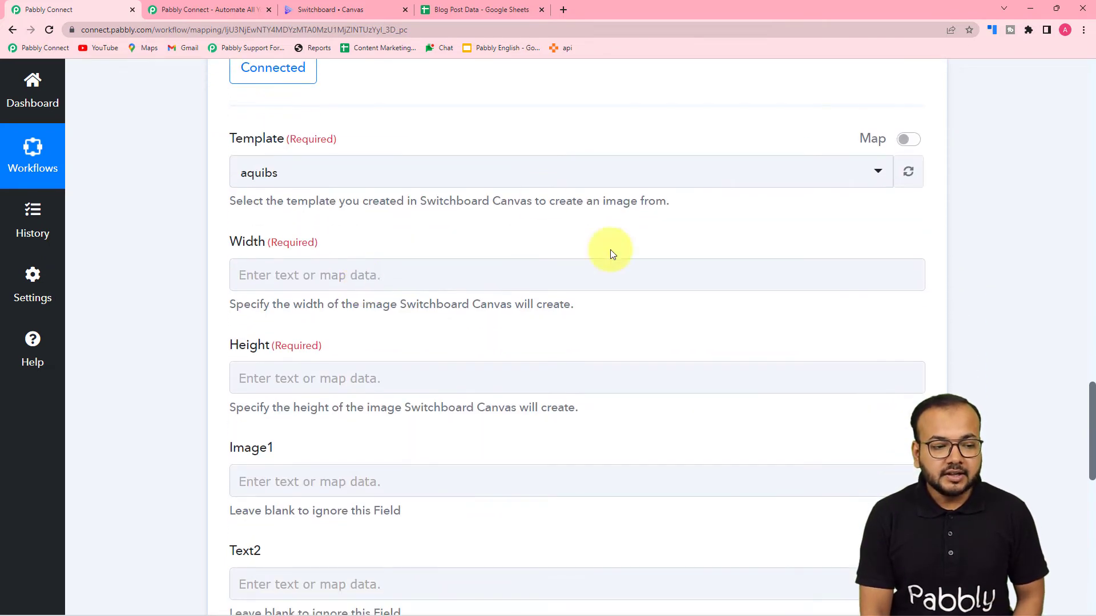
click(312, 182)
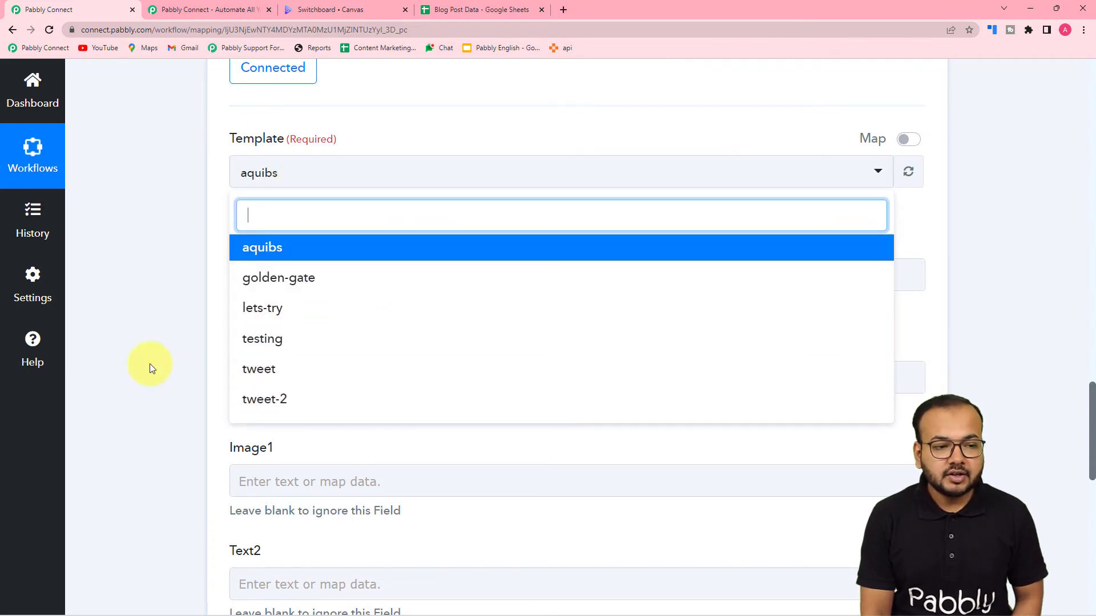
click(171, 274)
click(322, 9)
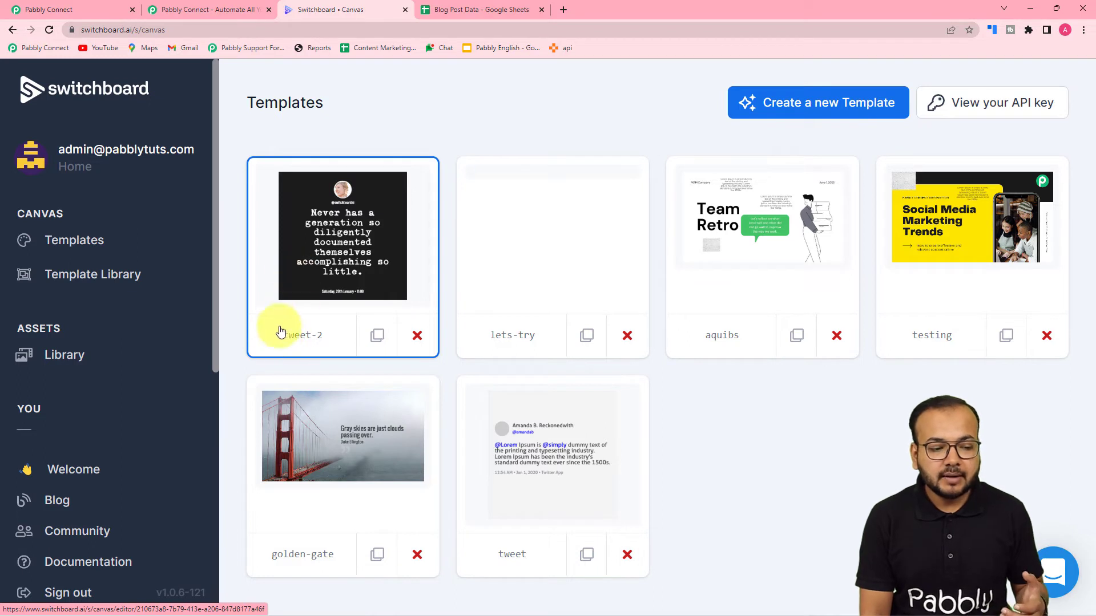
click(340, 277)
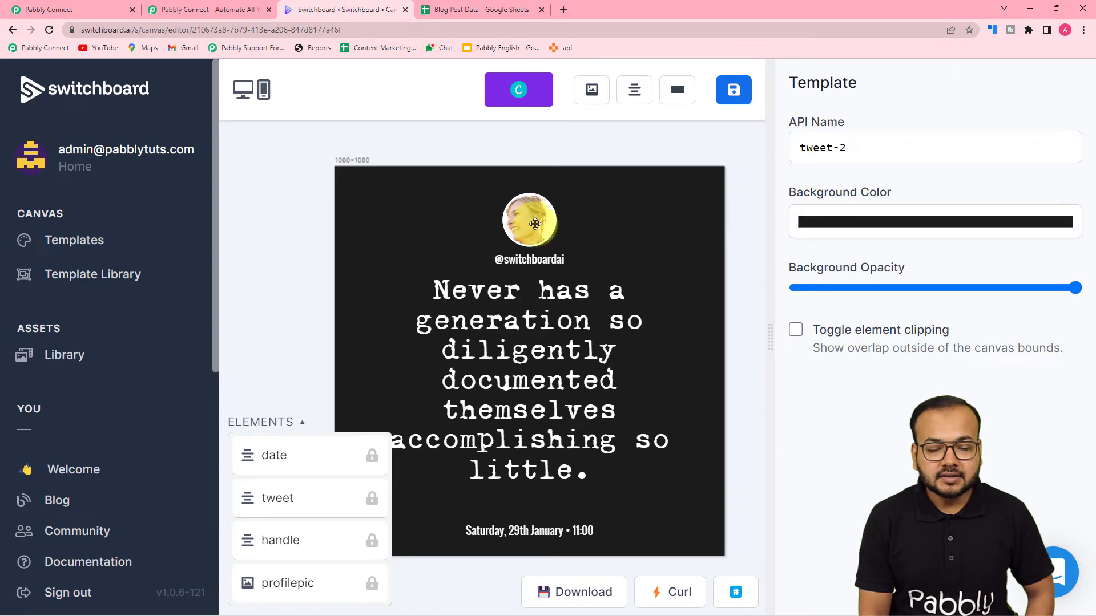
click(511, 228)
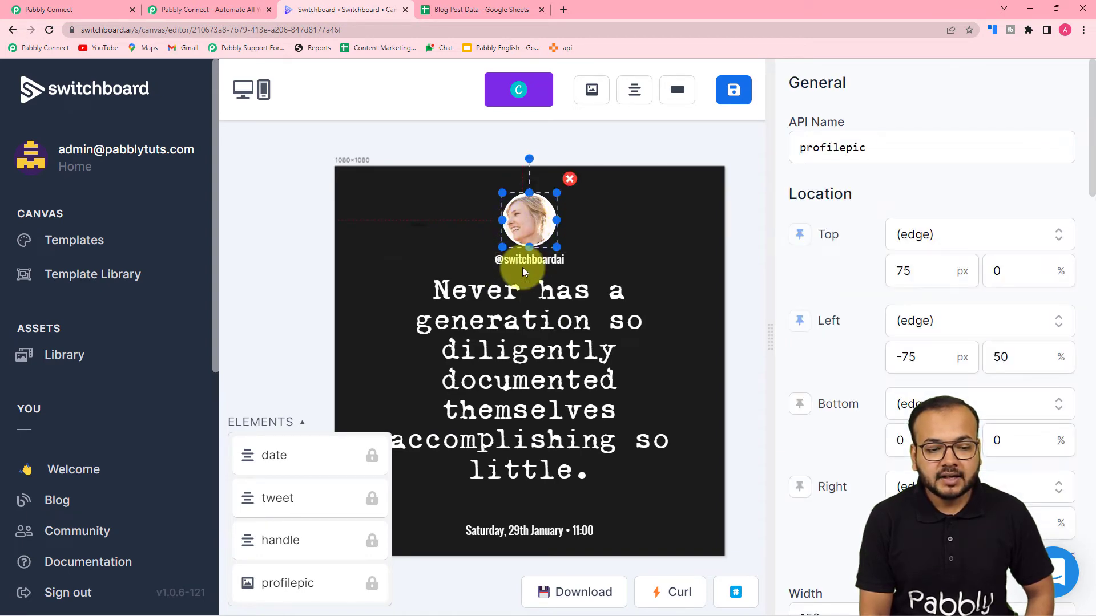
click(537, 331)
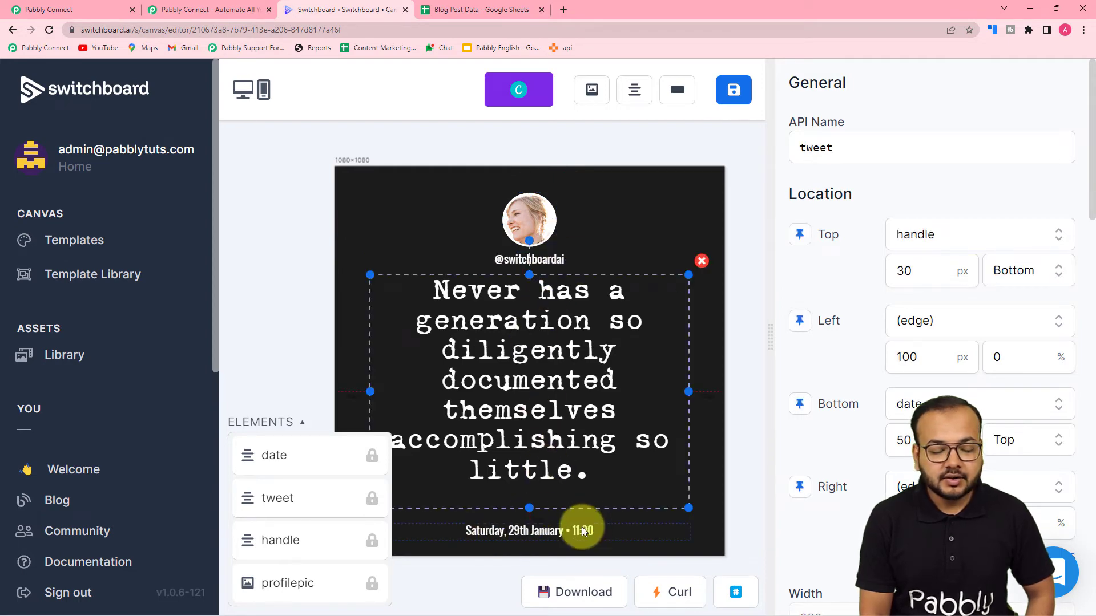
Return to Pabbly Connect and examine the captured row's full Wordpress Post Link, Post Caption and Feature Image values
click(72, 10)
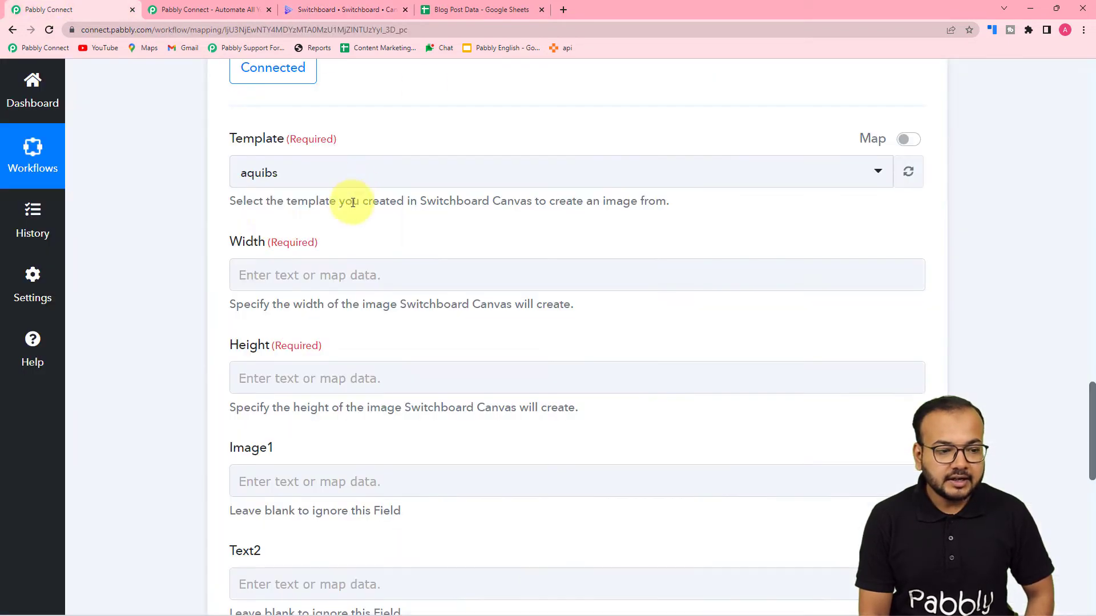
scroll(257, 211, up, 1)
scroll(214, 220, up, 15)
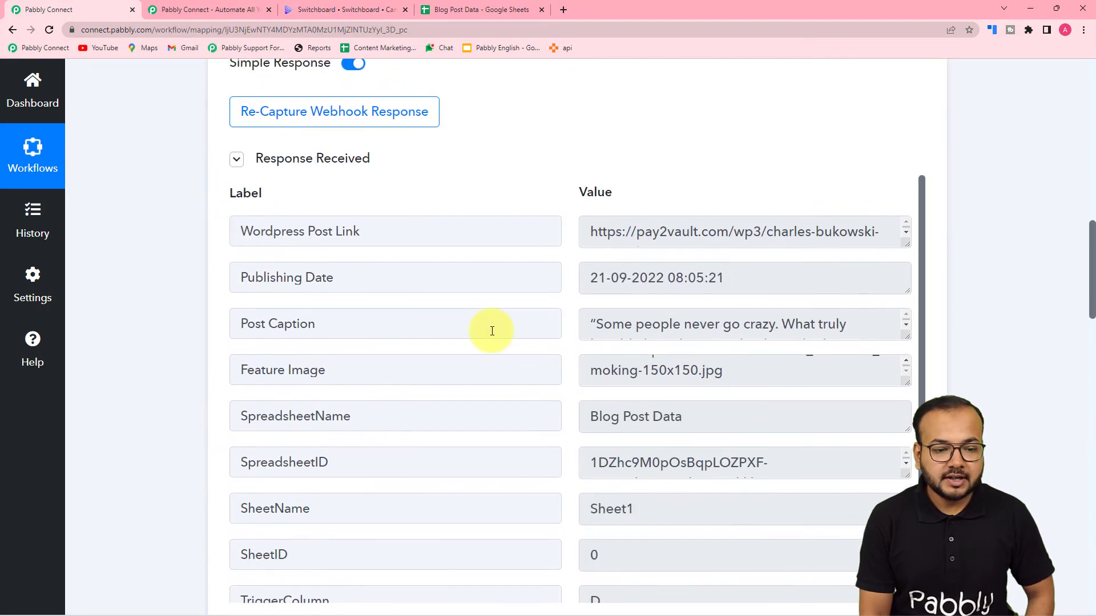
scroll(492, 331, down, 1)
scroll(701, 258, up, 1)
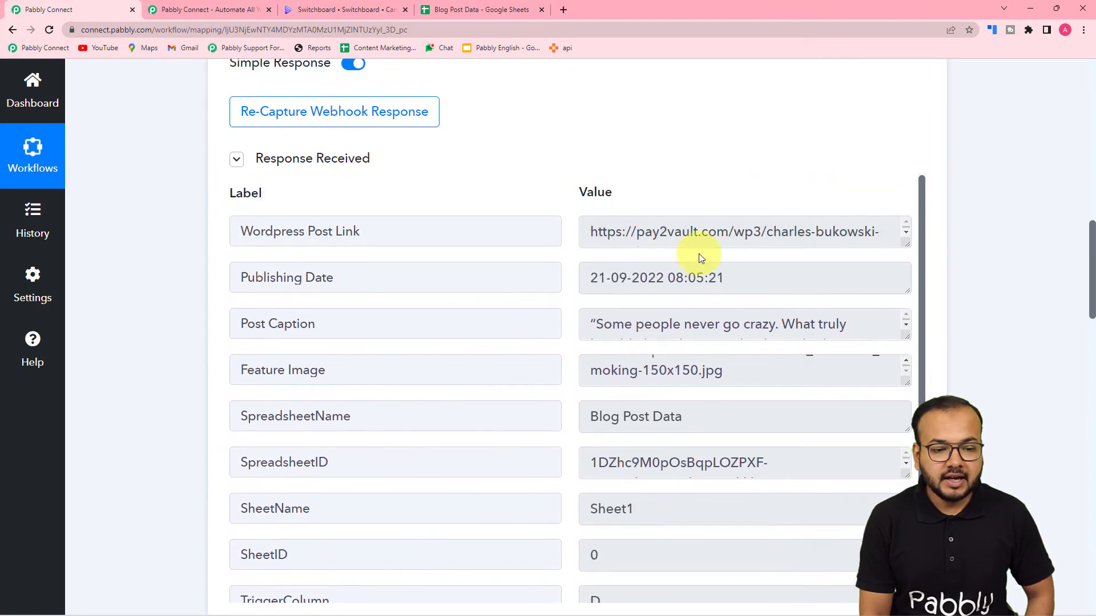
click(902, 243)
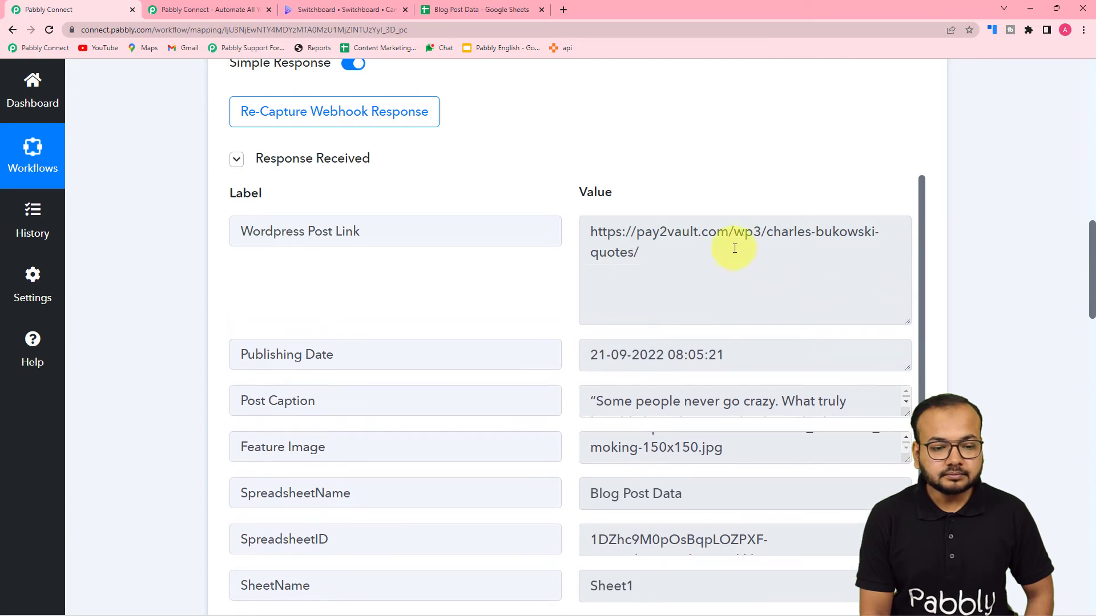
scroll(335, 318, down, 2)
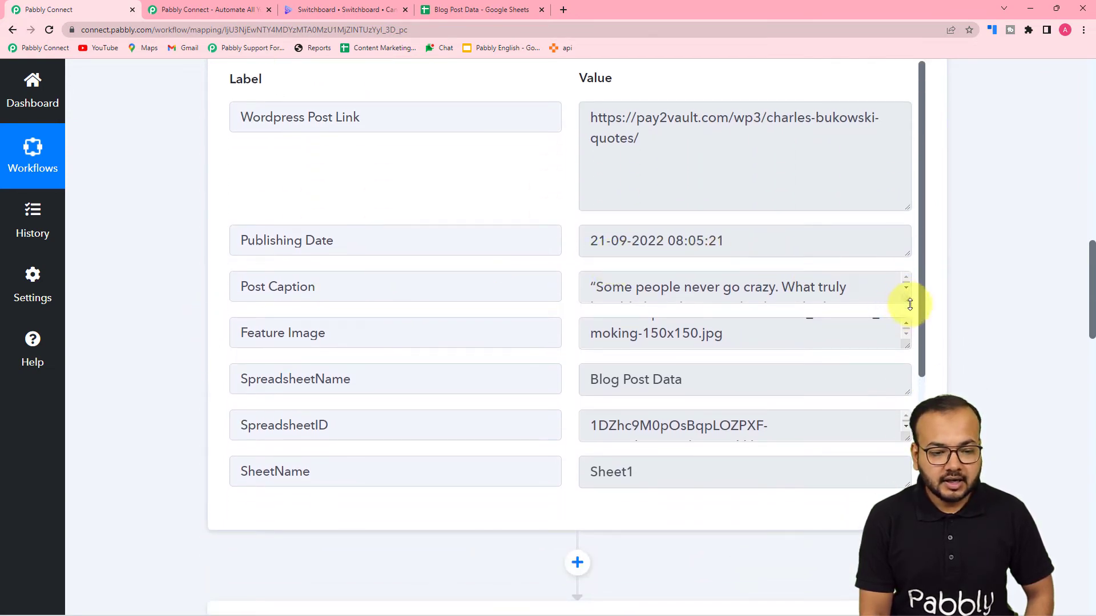
drag(910, 304, 899, 396)
scroll(688, 313, down, 1)
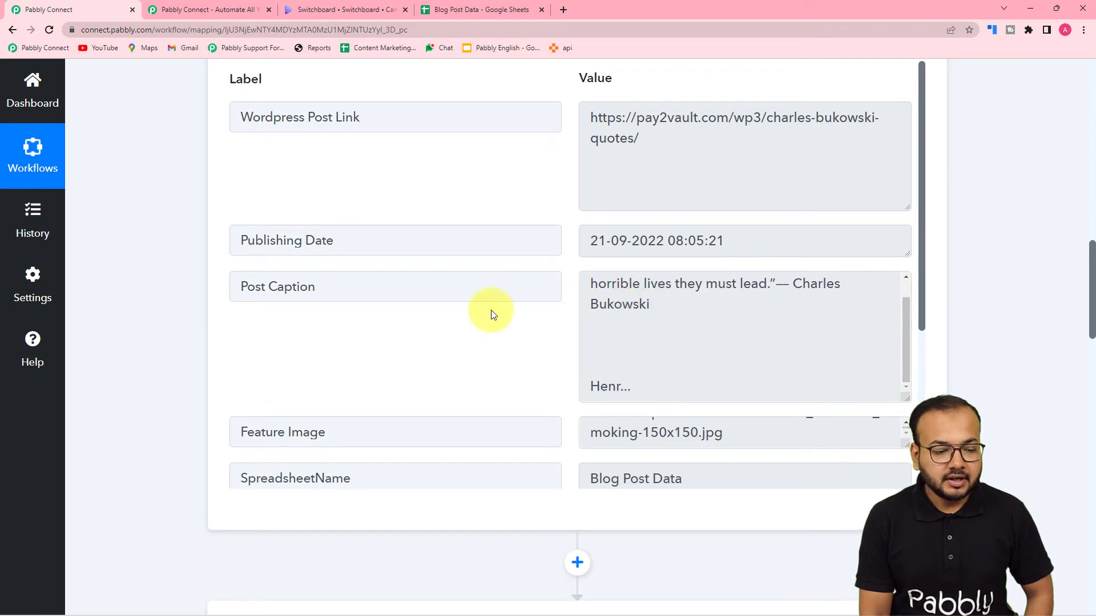
scroll(516, 333, down, 3)
click(910, 277)
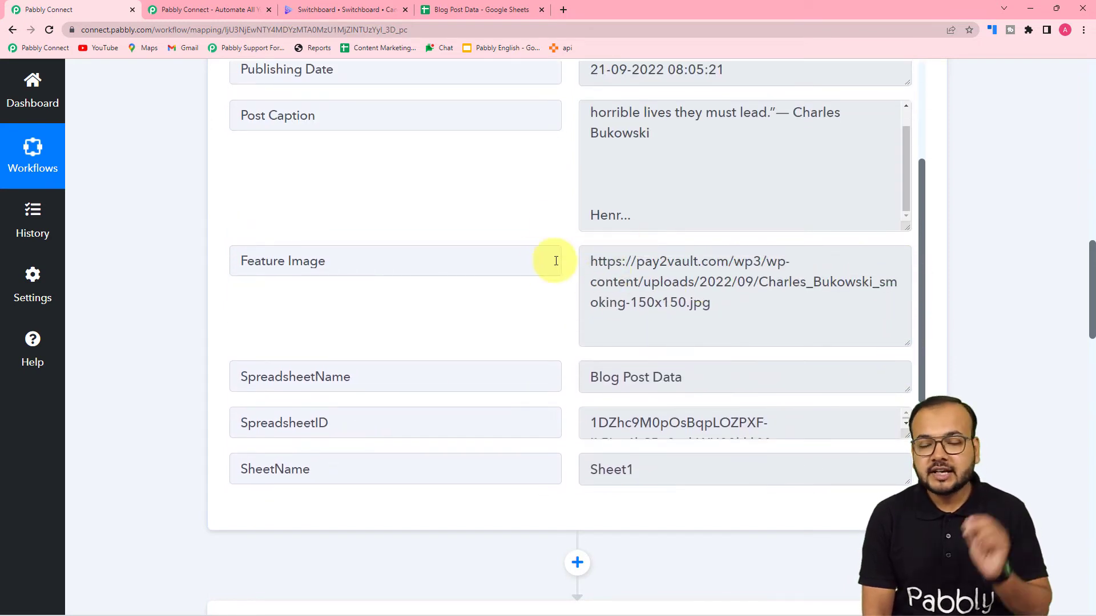
Select tweet-2 as the template for the Switchboard Canvas action
scroll(162, 273, down, 12)
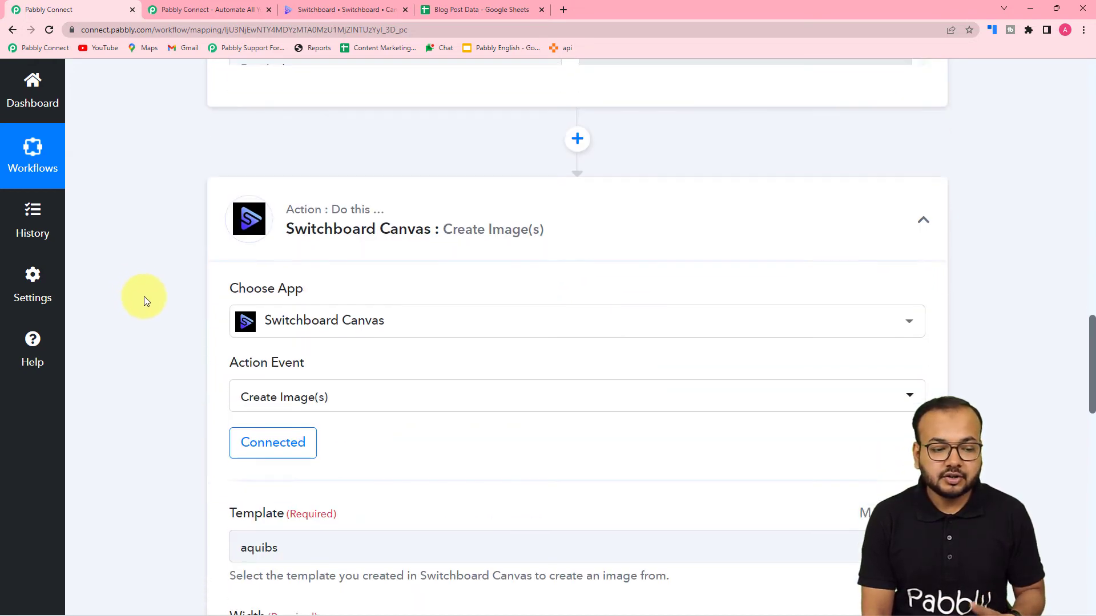
scroll(345, 333, down, 2)
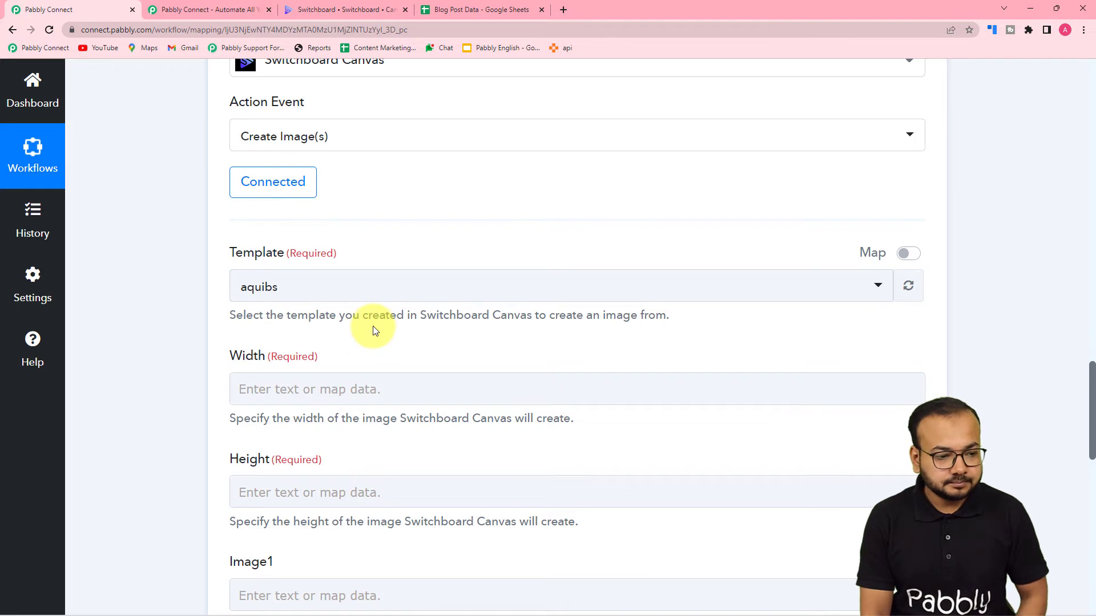
click(334, 290)
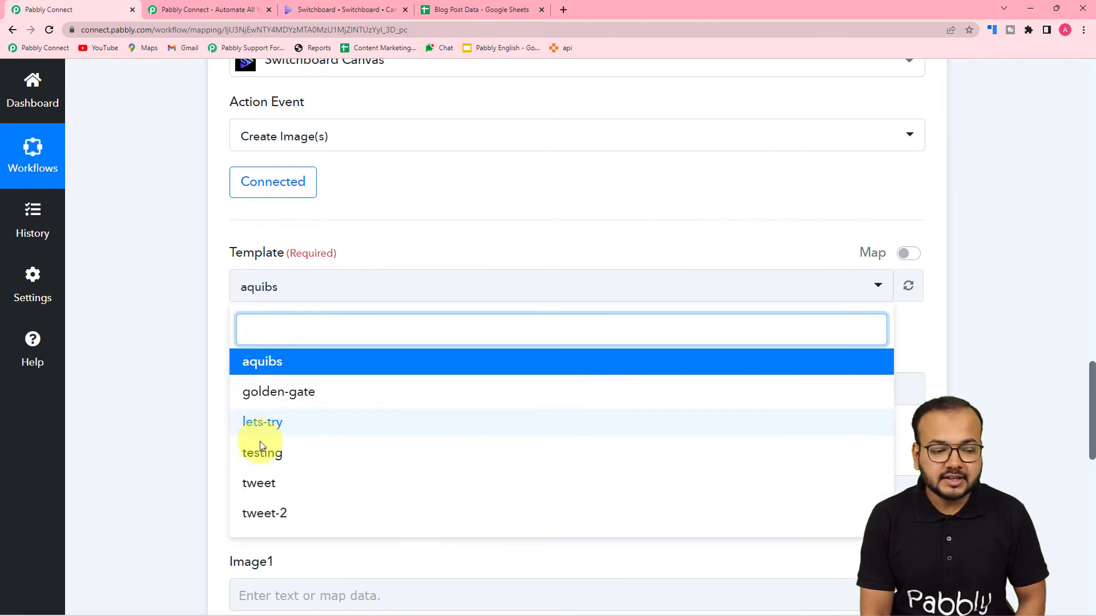
click(263, 516)
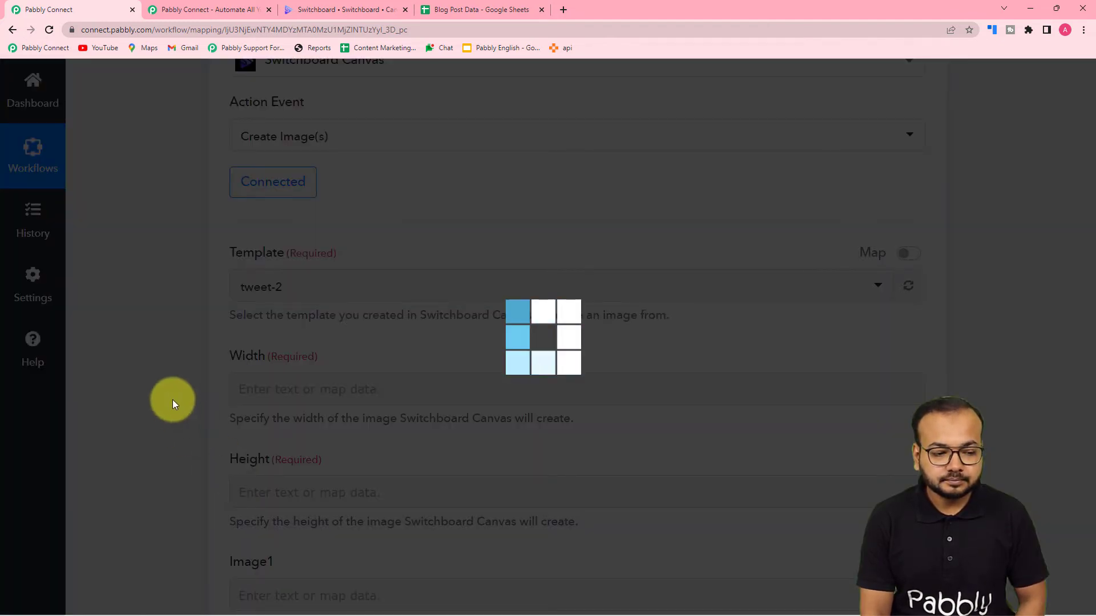
Set the generated image's width to 1080 and its height to 1920
scroll(172, 400, down, 4)
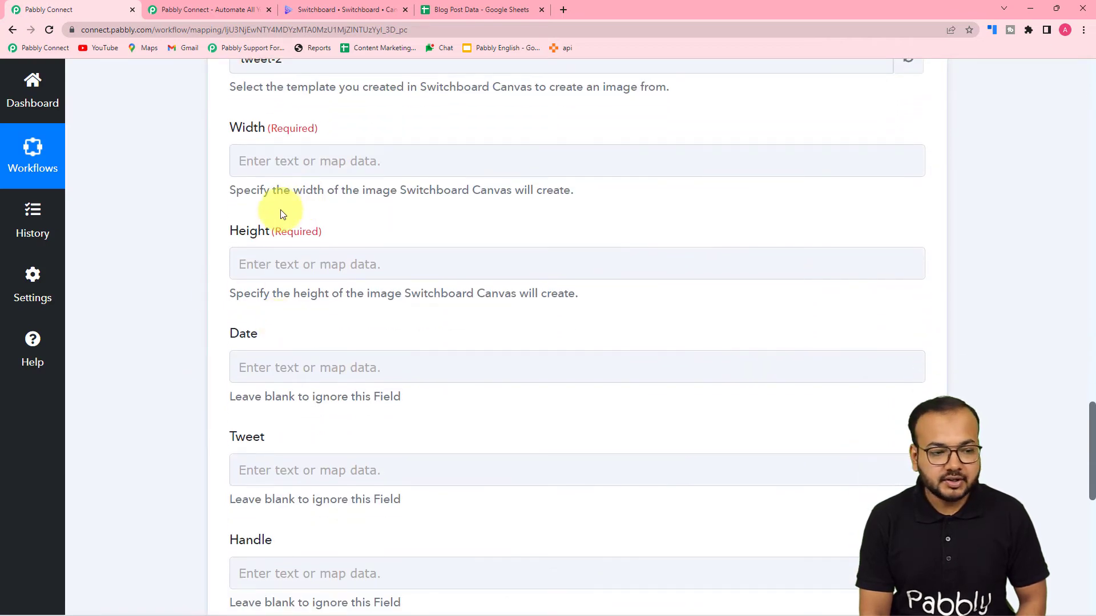
click(290, 163)
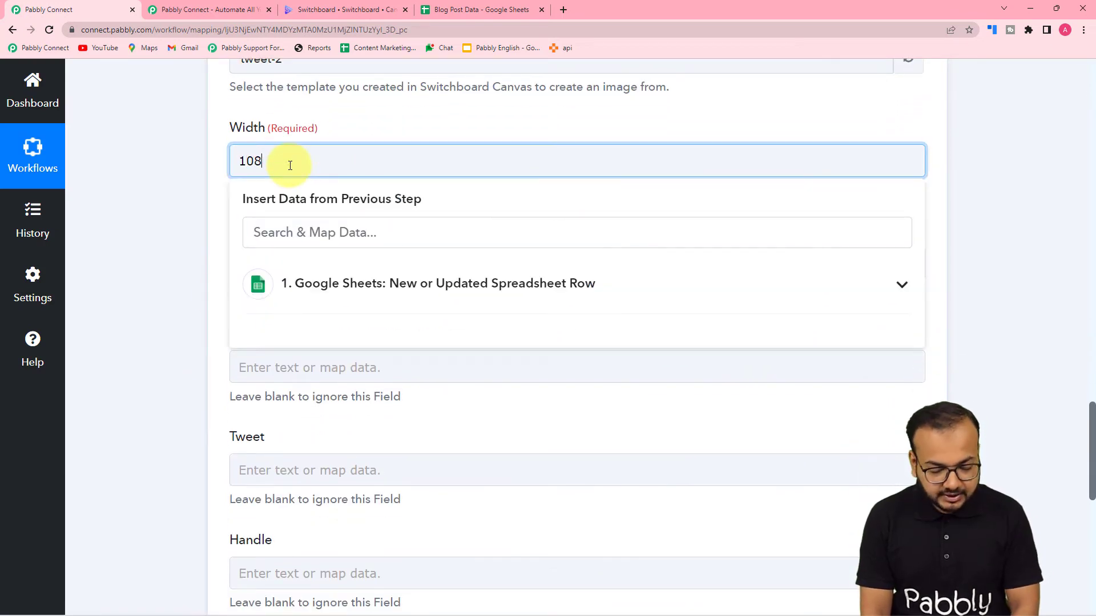
text(1080)
click(211, 176)
click(284, 254)
text(1)
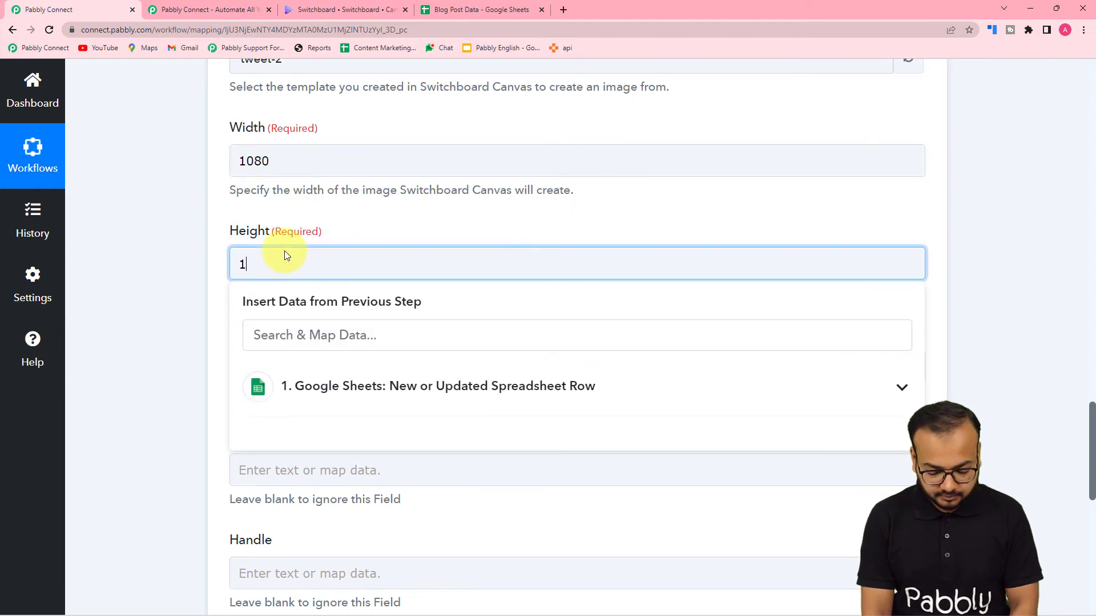
text(920)
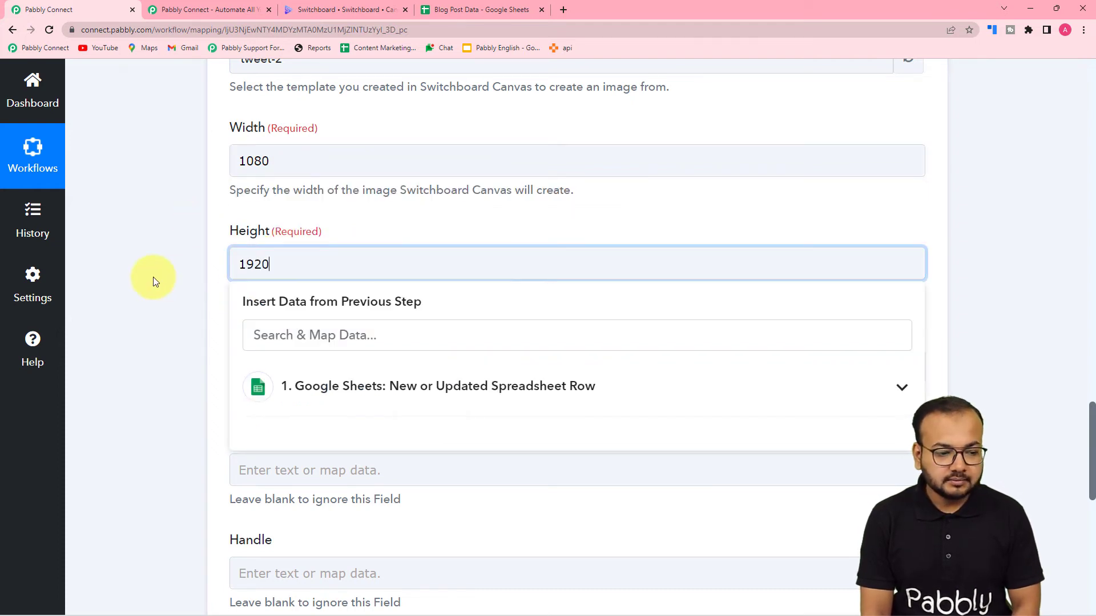
Map the Date field to the Publishing Date value from the Google Sheets row
scroll(153, 281, down, 2)
click(289, 216)
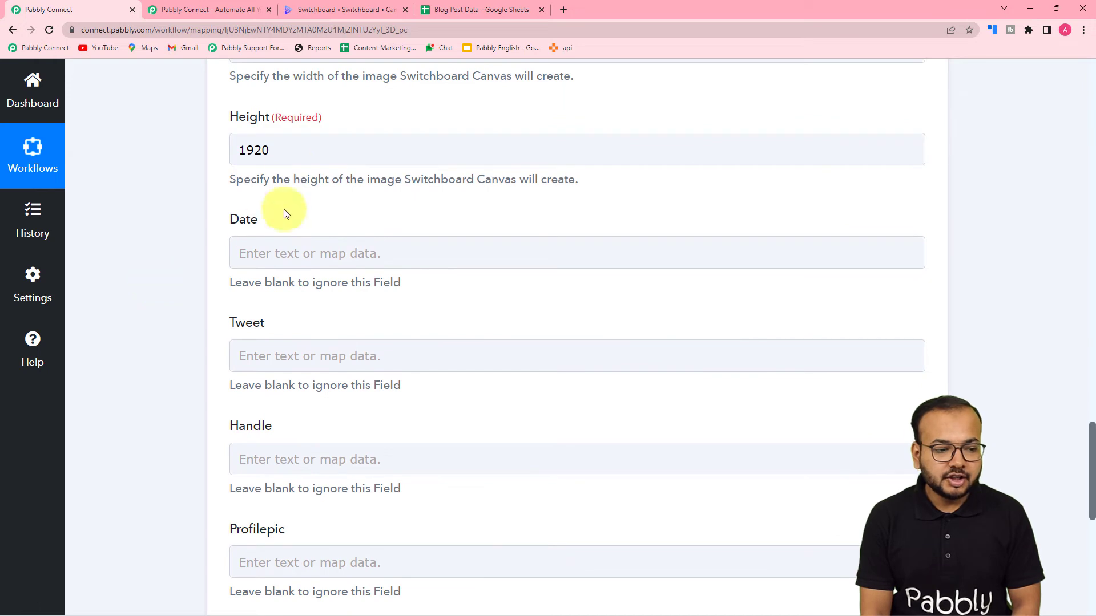
scroll(239, 234, up, 2)
scroll(205, 260, down, 1)
scroll(185, 286, down, 2)
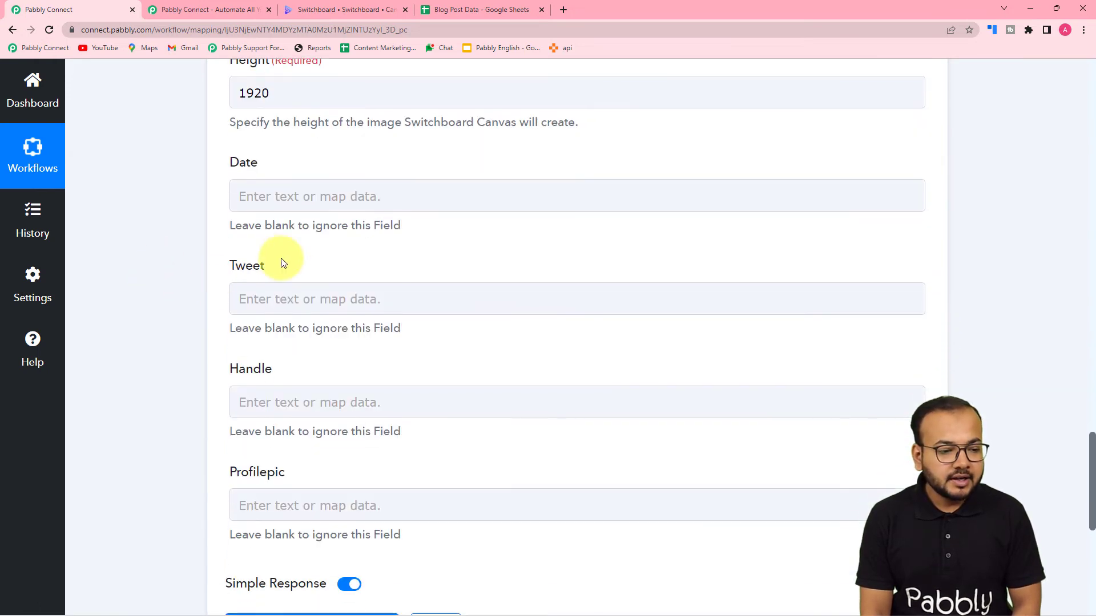
scroll(296, 197, down, 1)
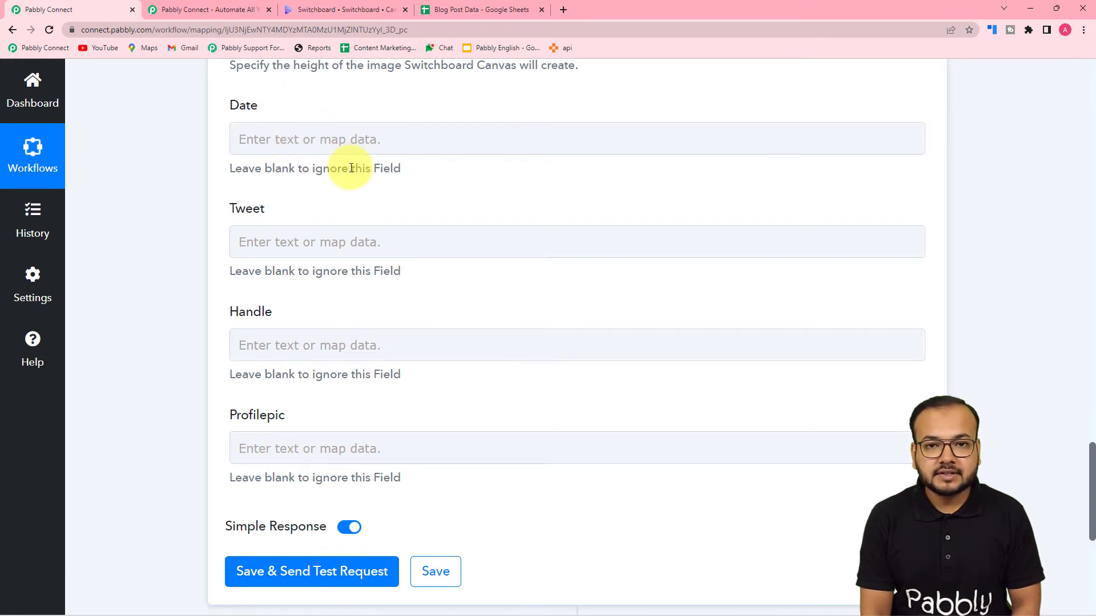
click(318, 139)
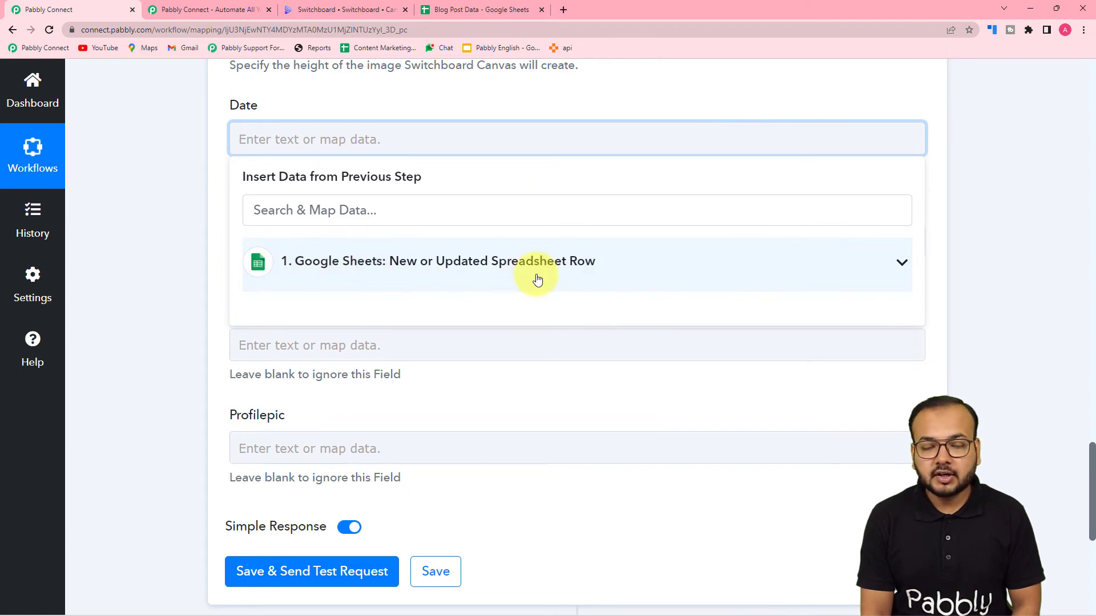
click(373, 266)
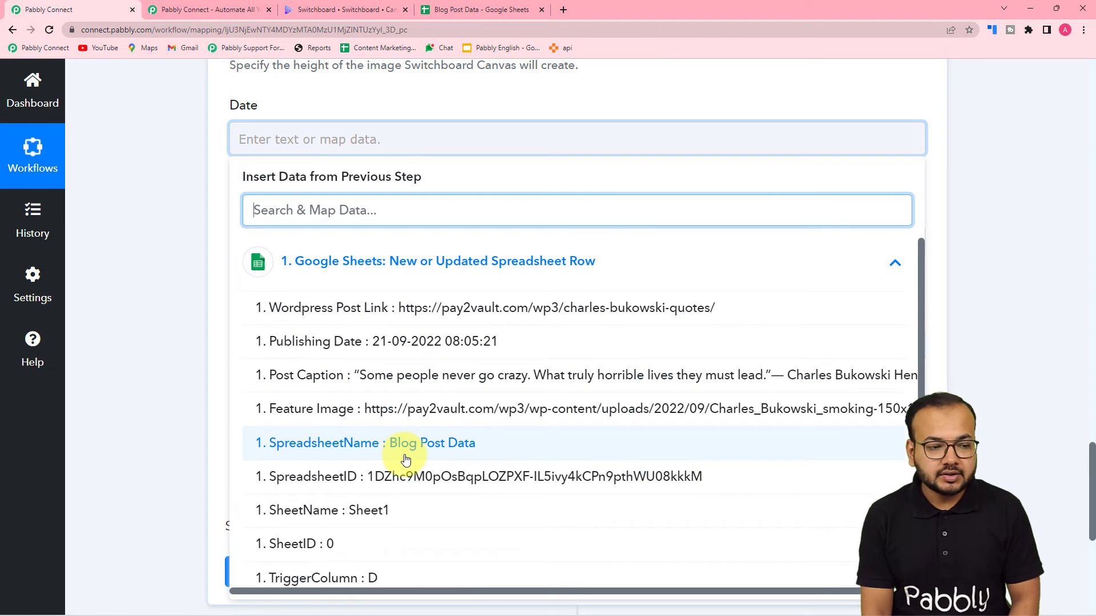
click(404, 341)
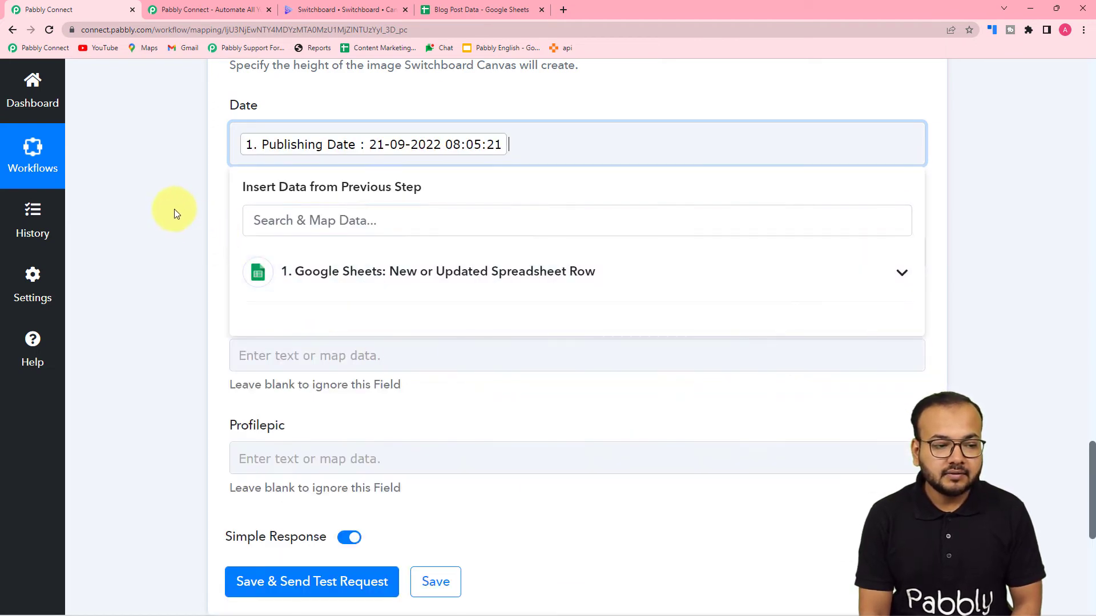
click(173, 211)
Map the Tweet field to the Post Caption value from the Google Sheets row
scroll(172, 213, down, 2)
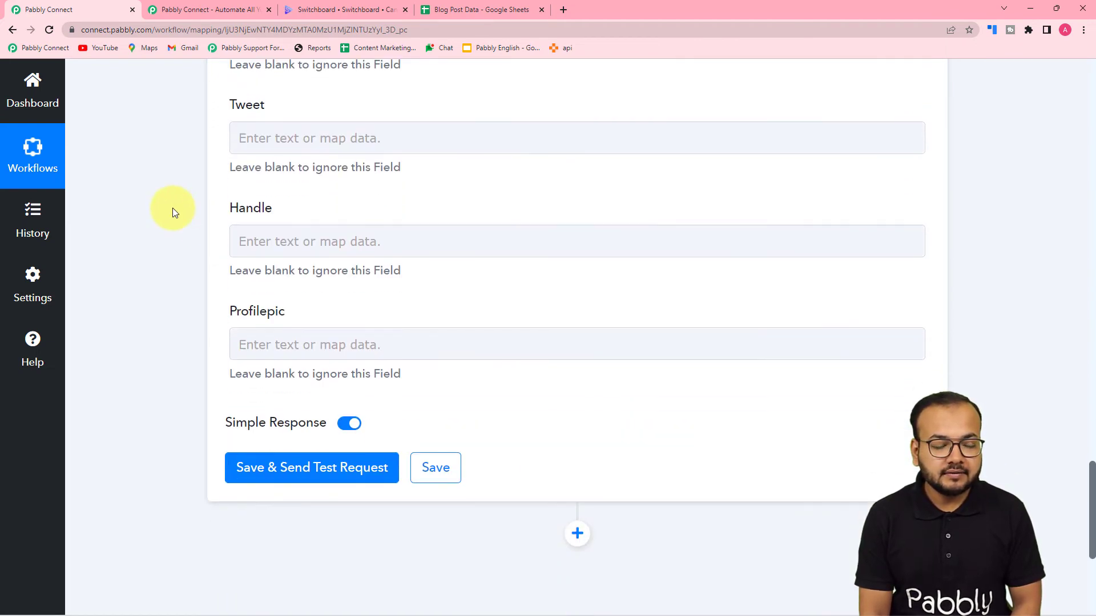
click(296, 140)
click(367, 262)
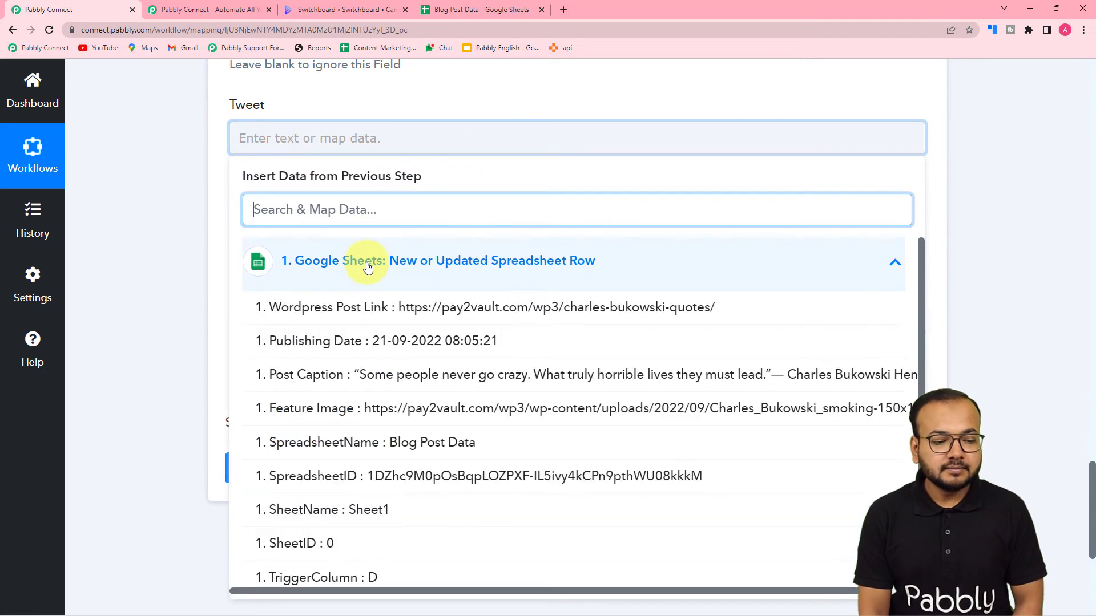
click(416, 380)
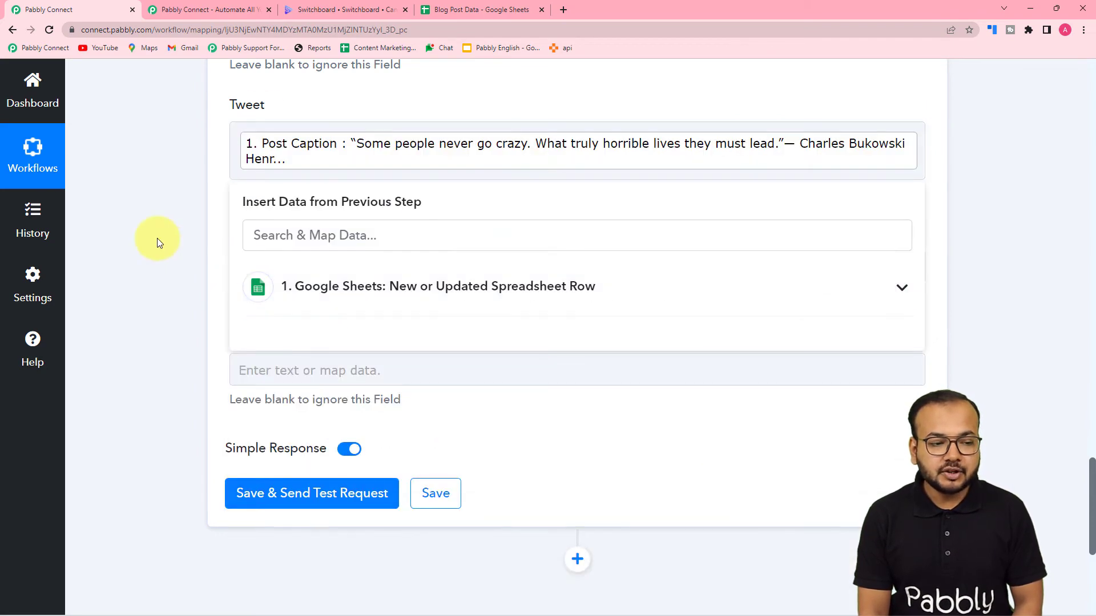
click(156, 238)
Enter the account's handle as fixed text in the Handle field
scroll(303, 288, down, 1)
click(318, 211)
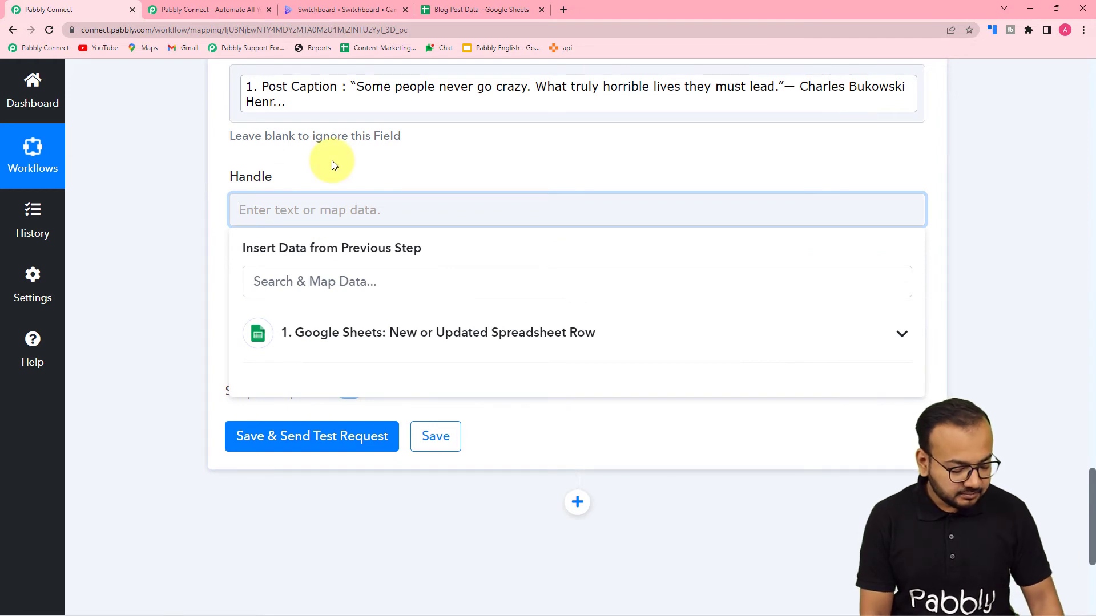
text(ashi)
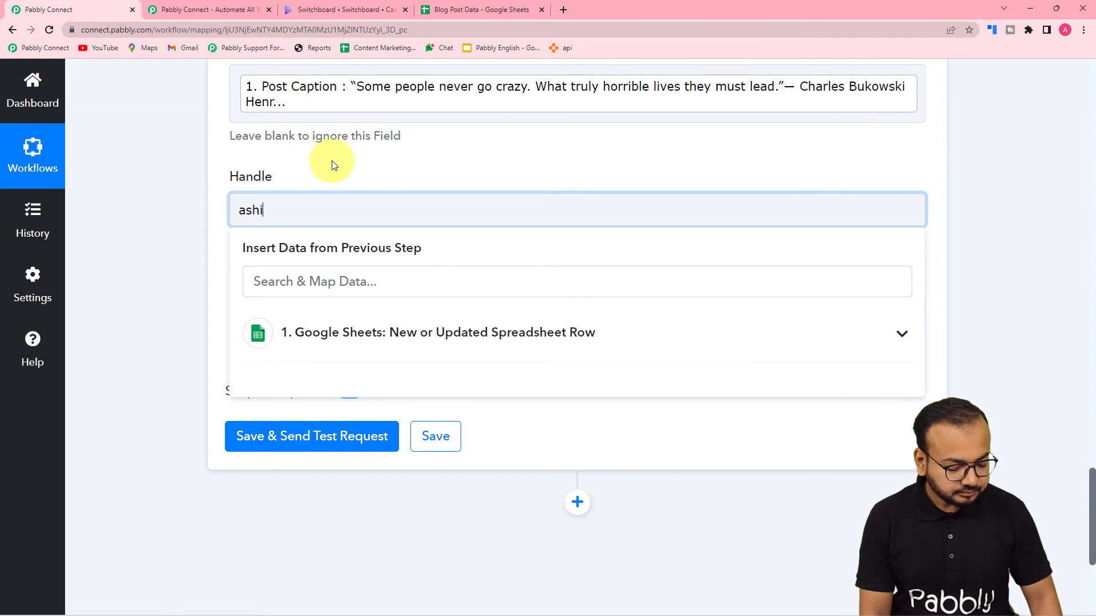
text(rai)
click(180, 200)
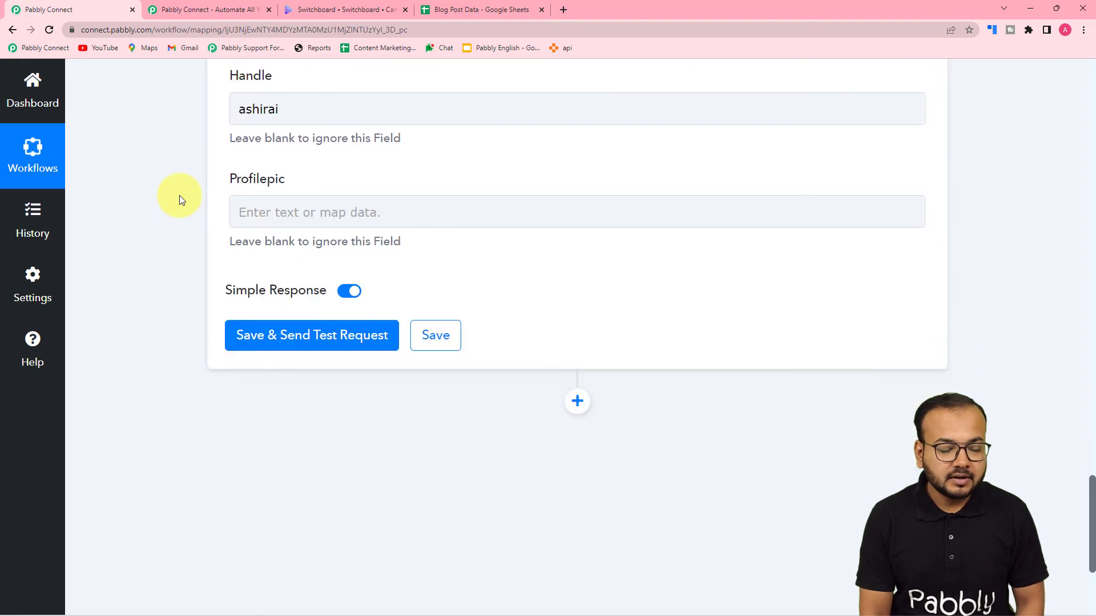
Check the Switchboard template's elements, then map the Profilepic field in Pabbly Connect to the row's Feature Image value
scroll(178, 196, up, 4)
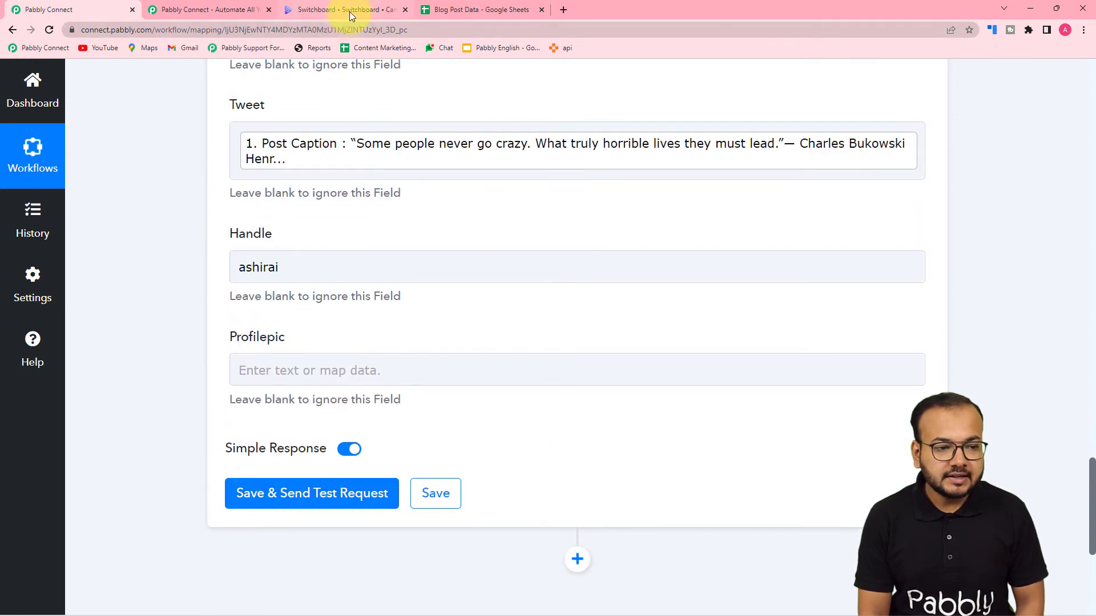
click(350, 11)
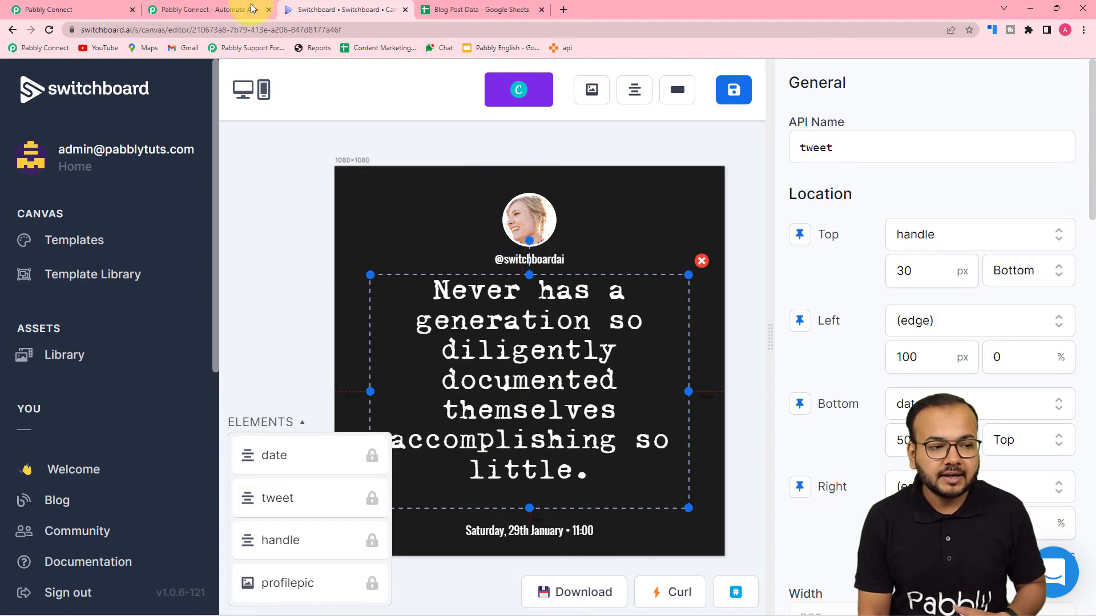
click(45, 5)
click(343, 361)
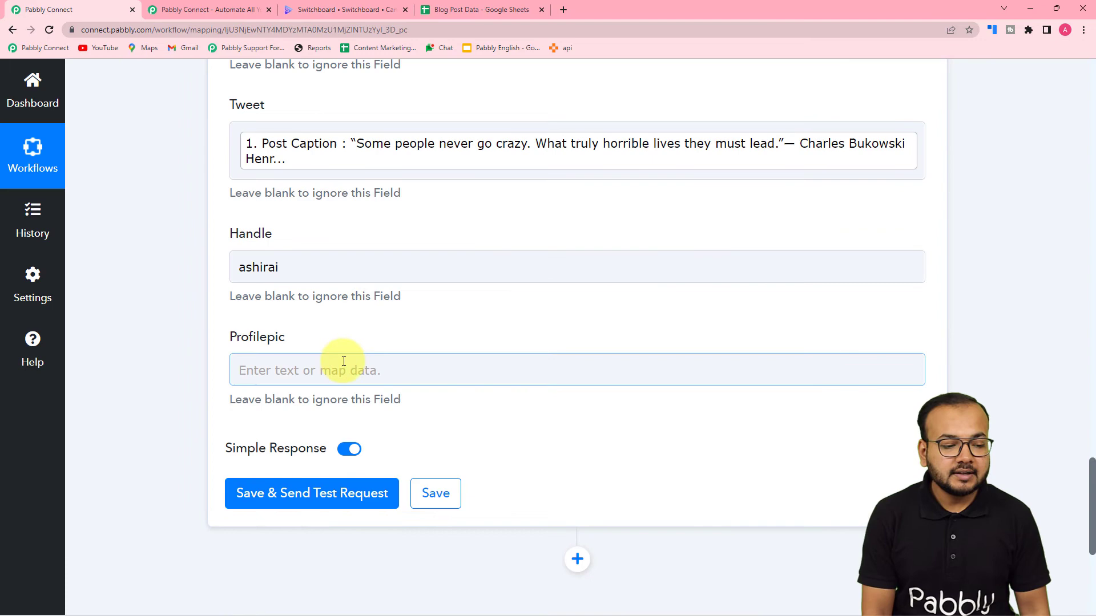
click(377, 362)
scroll(372, 367, down, 2)
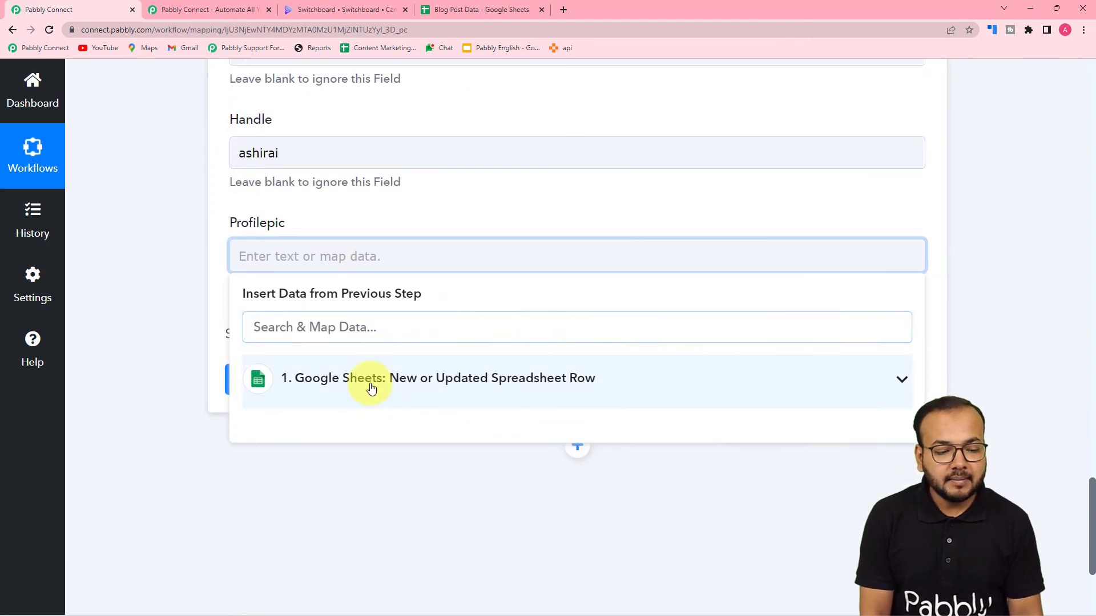
click(371, 388)
click(434, 524)
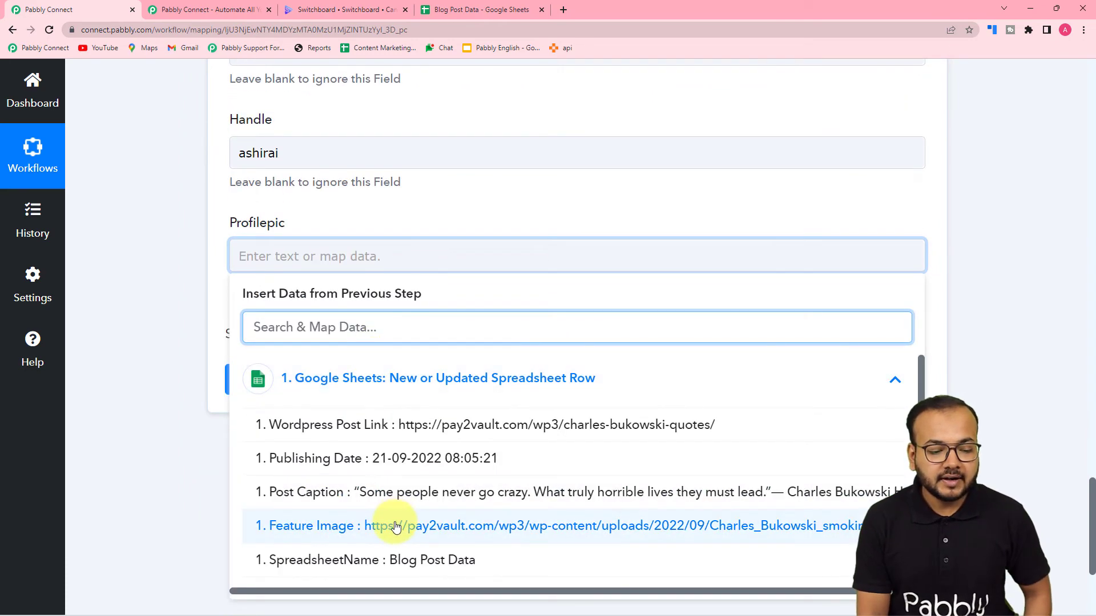
click(160, 328)
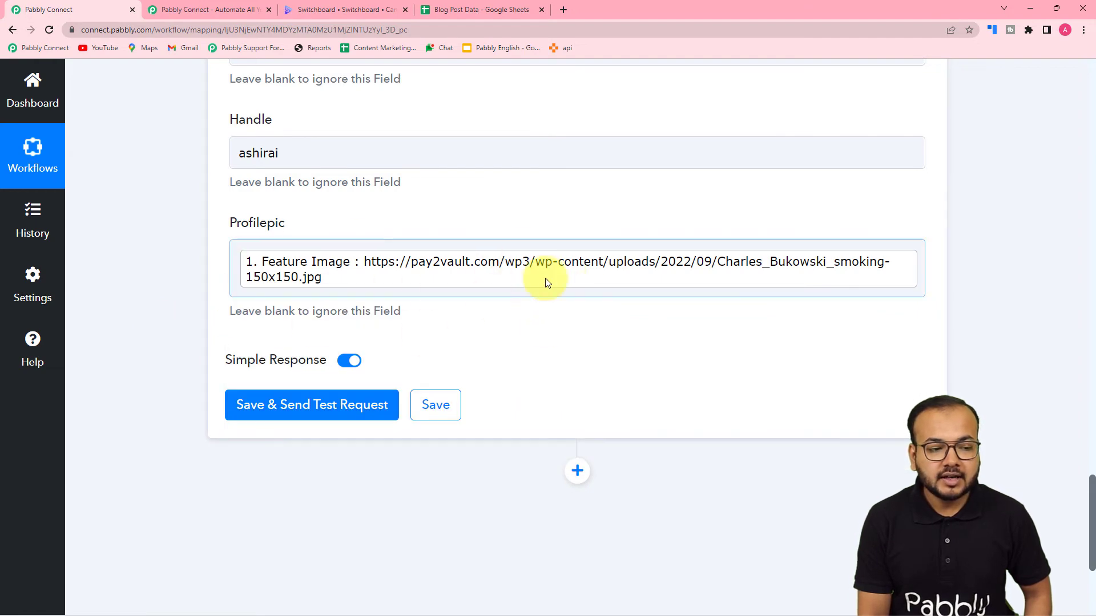
Compare the mapped Date, Tweet, Handle and Profilepic fields with the Switchboard template and the Blog Post Data sheet
click(375, 10)
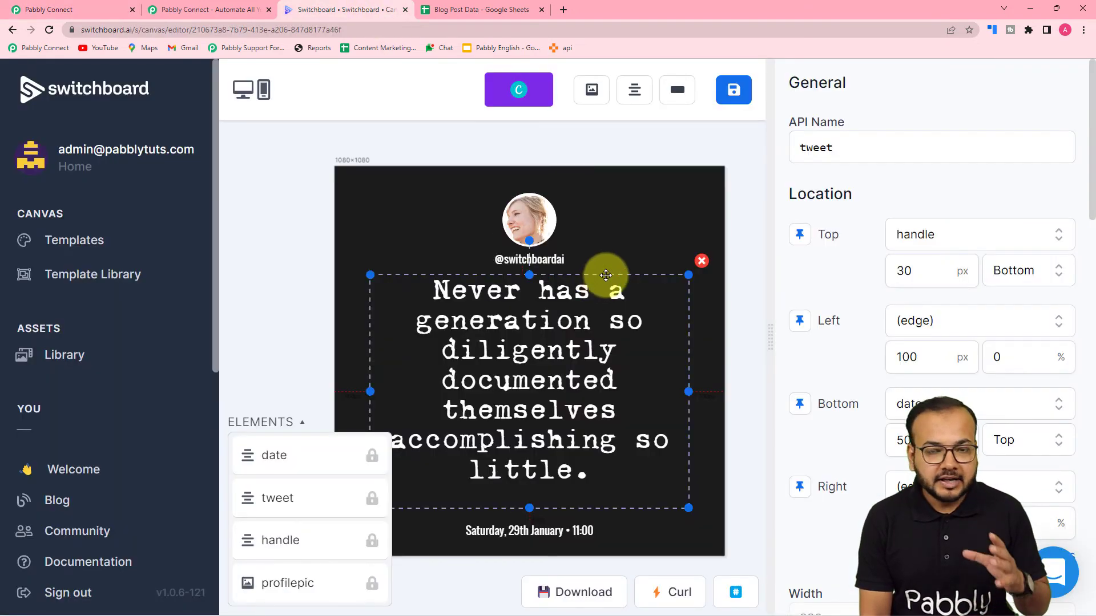
click(69, 13)
scroll(330, 253, up, 3)
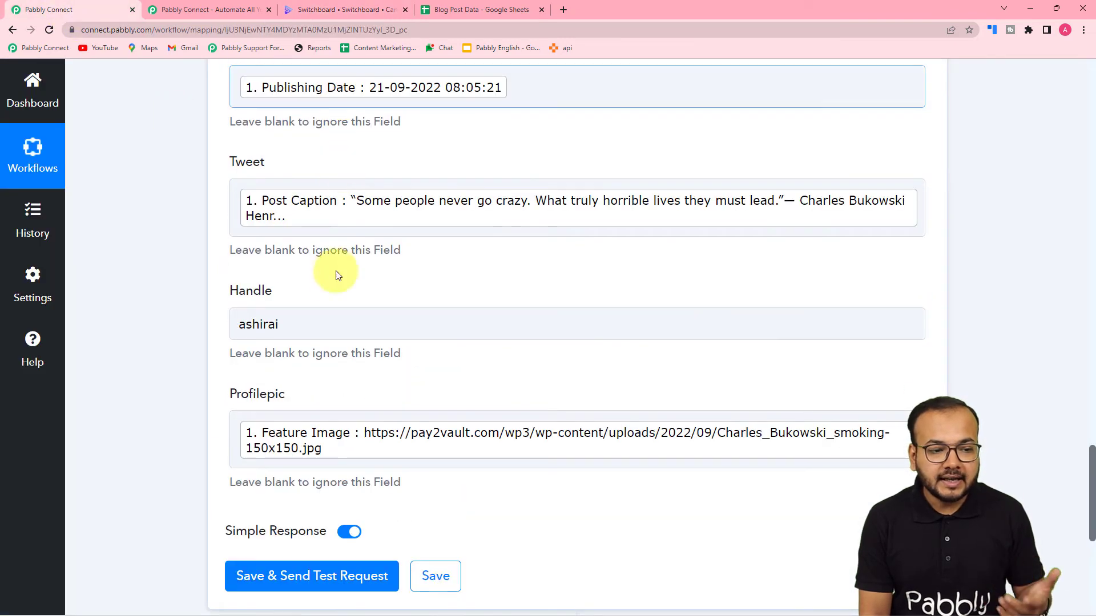
scroll(171, 254, up, 2)
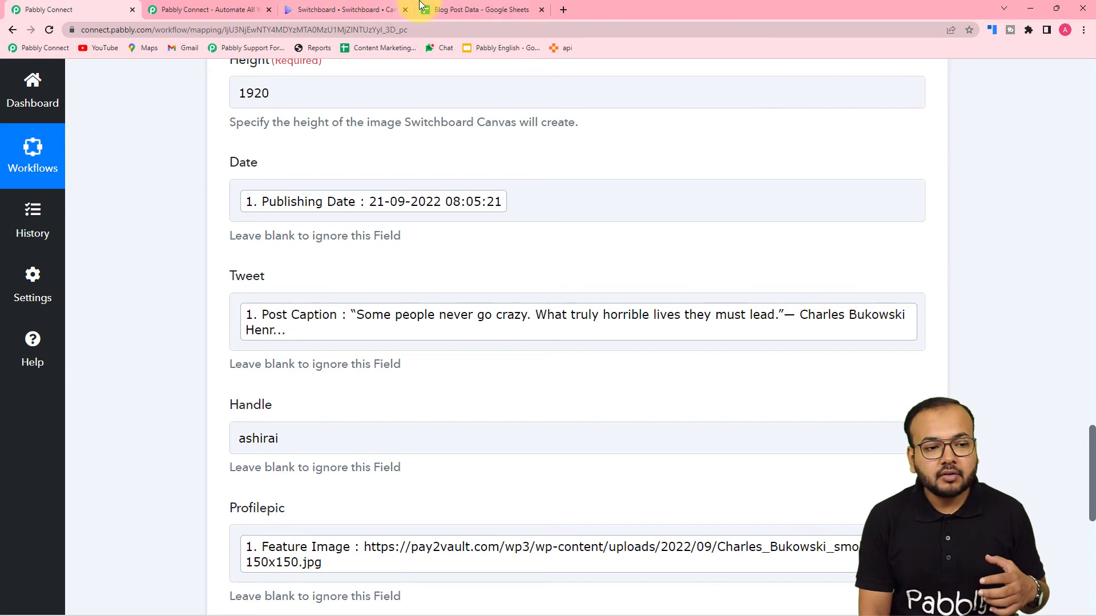
click(466, 10)
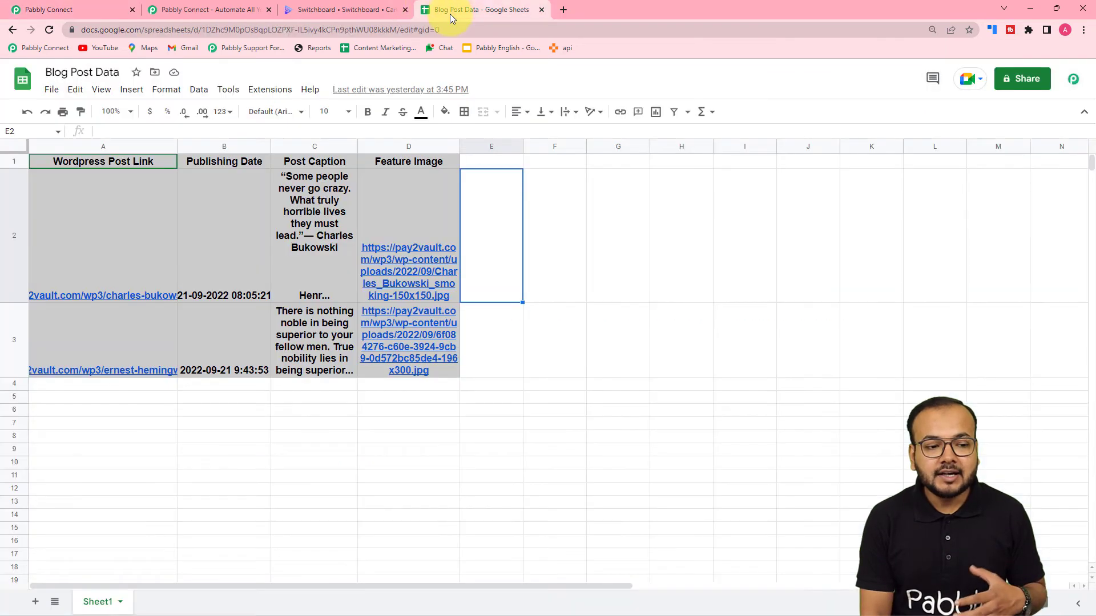
click(115, 6)
scroll(165, 351, down, 1)
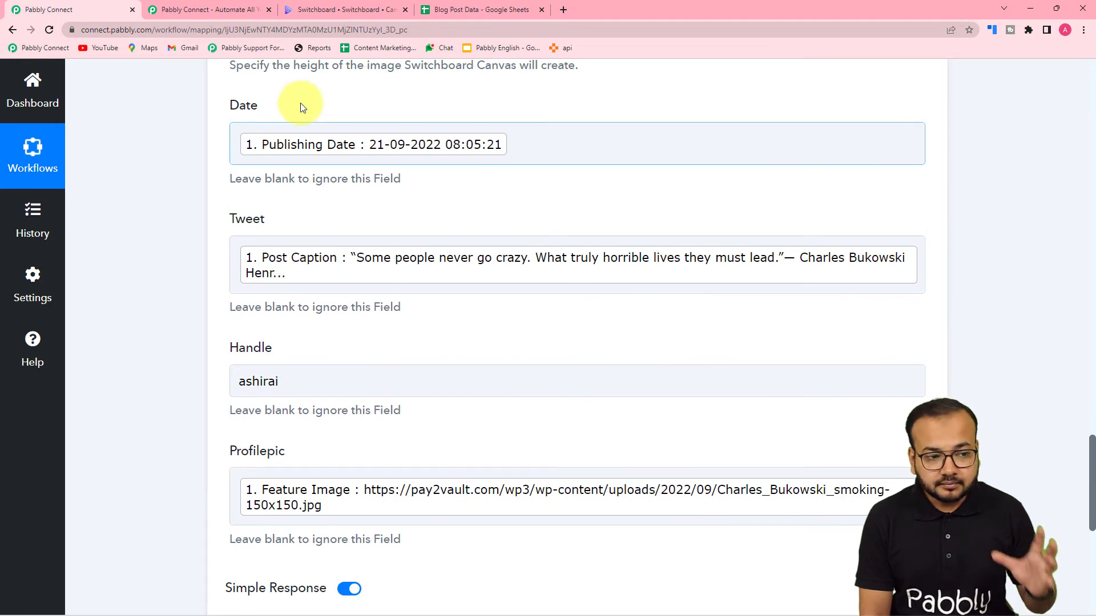
click(338, 8)
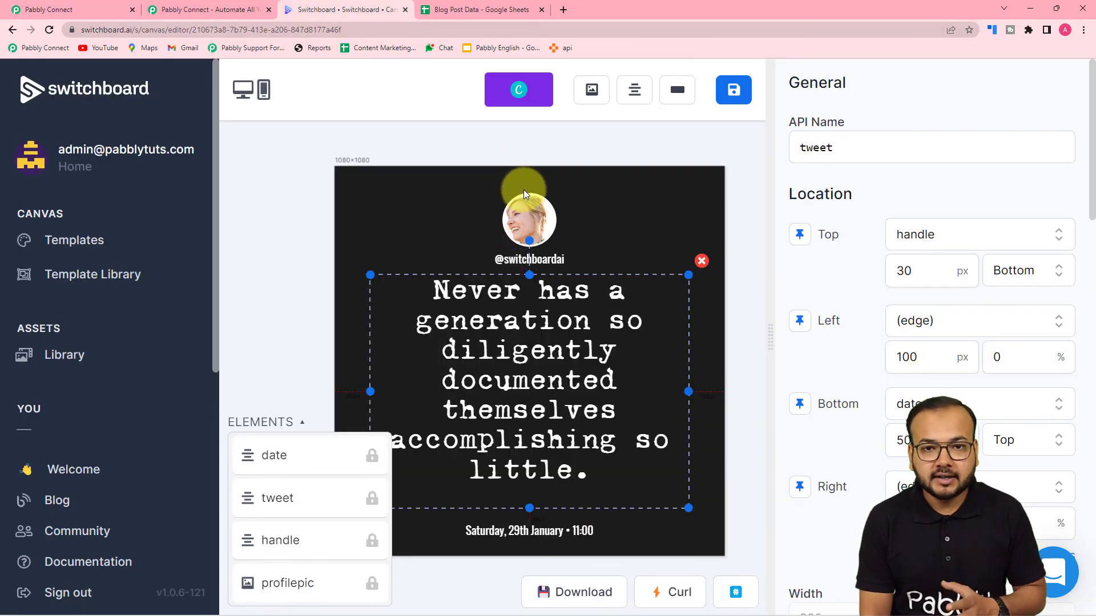
click(48, 9)
scroll(86, 314, down, 3)
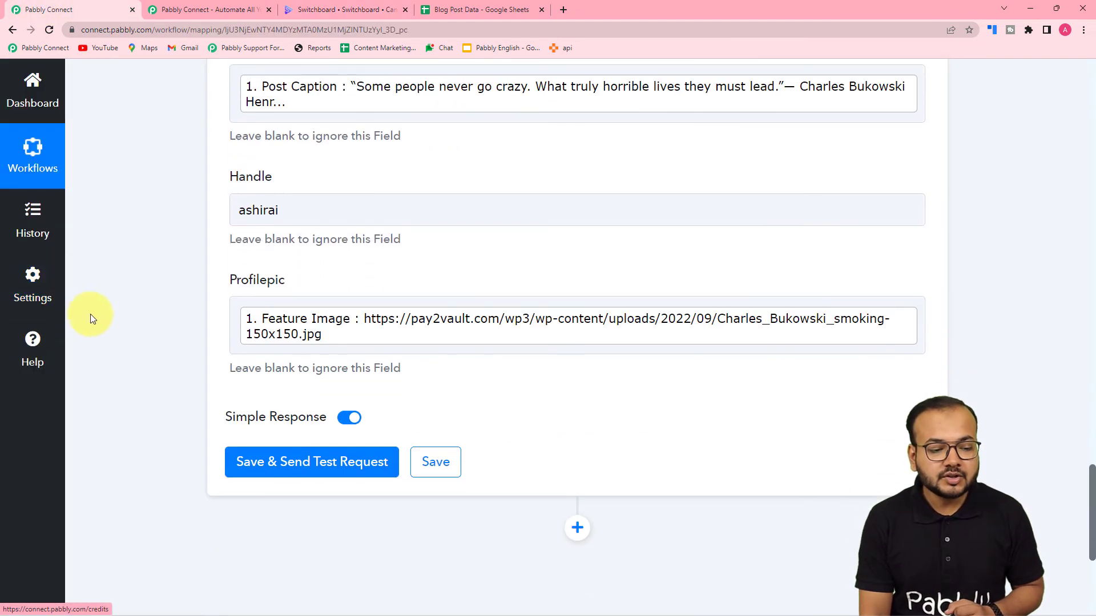
scroll(94, 317, down, 1)
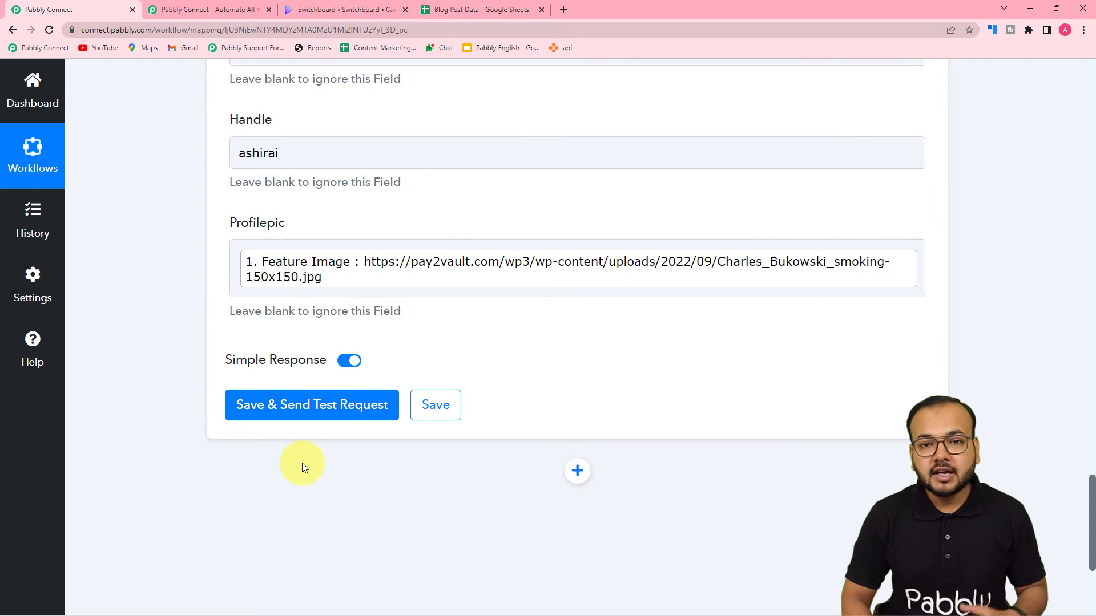
click(388, 11)
click(50, 8)
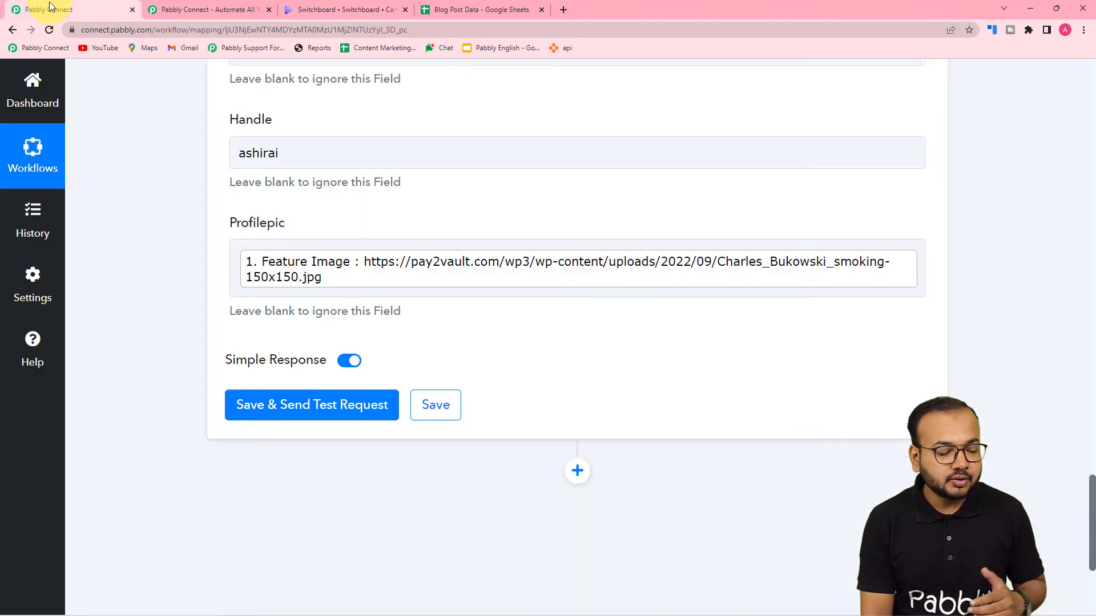
Save the Switchboard Canvas action with a test request and review the response received
click(249, 407)
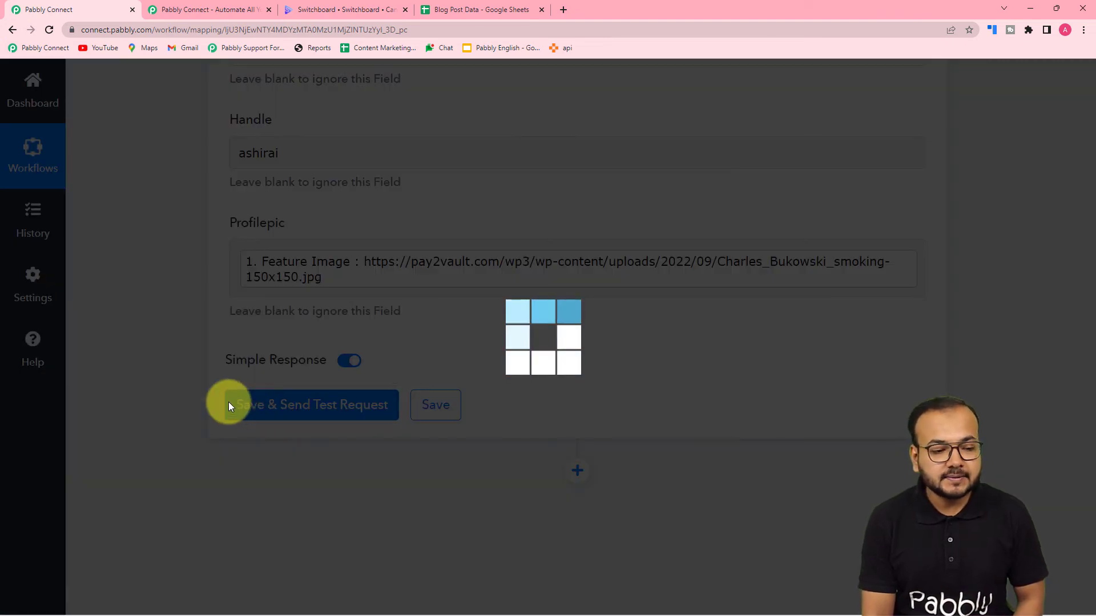
scroll(174, 353, down, 5)
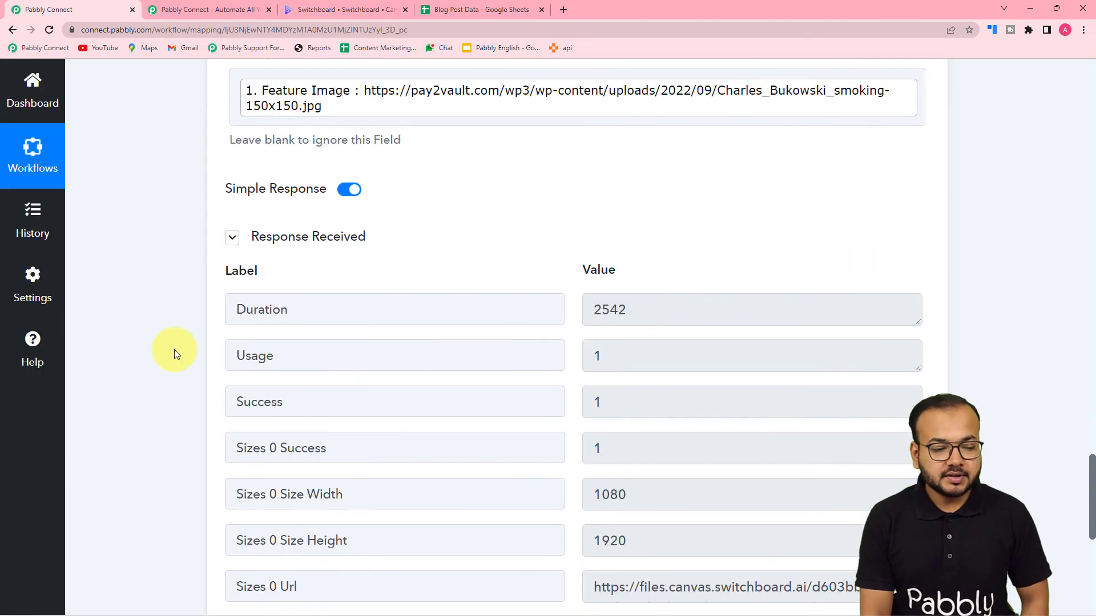
scroll(173, 349, down, 2)
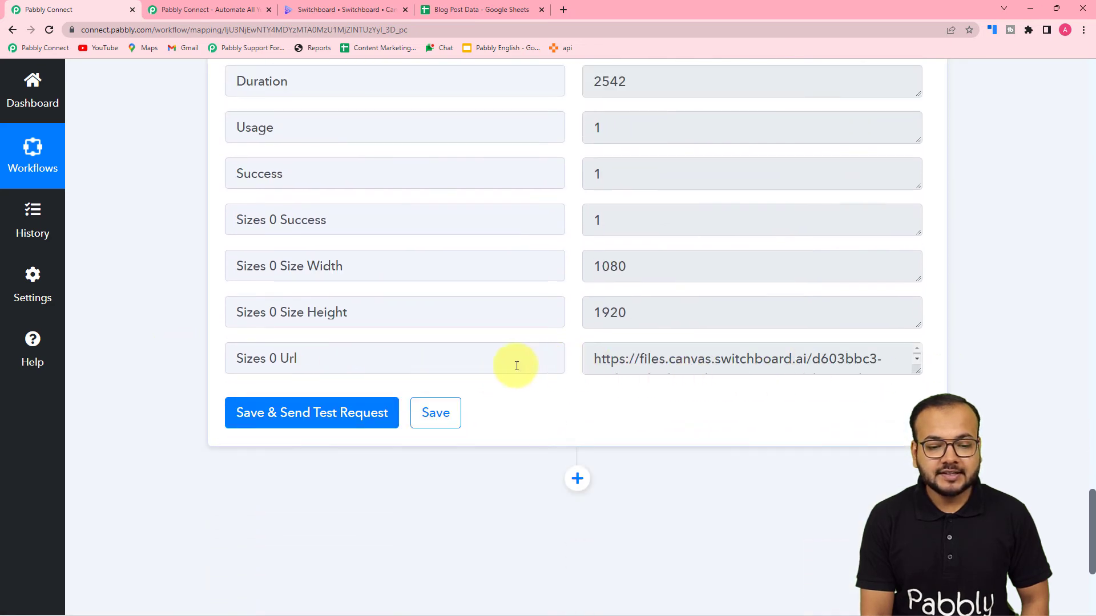
Open the generated image from the response's Sizes 0 Url value in a new tab and compare it with the Switchboard template
drag(914, 370, 914, 451)
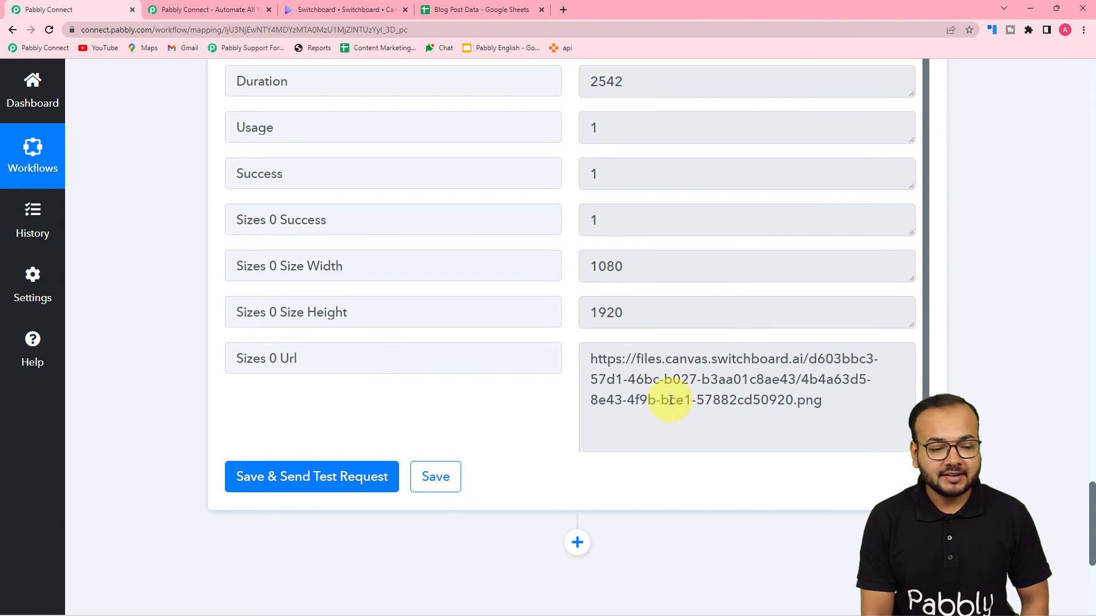
drag(589, 358, 826, 404)
right_click(799, 393)
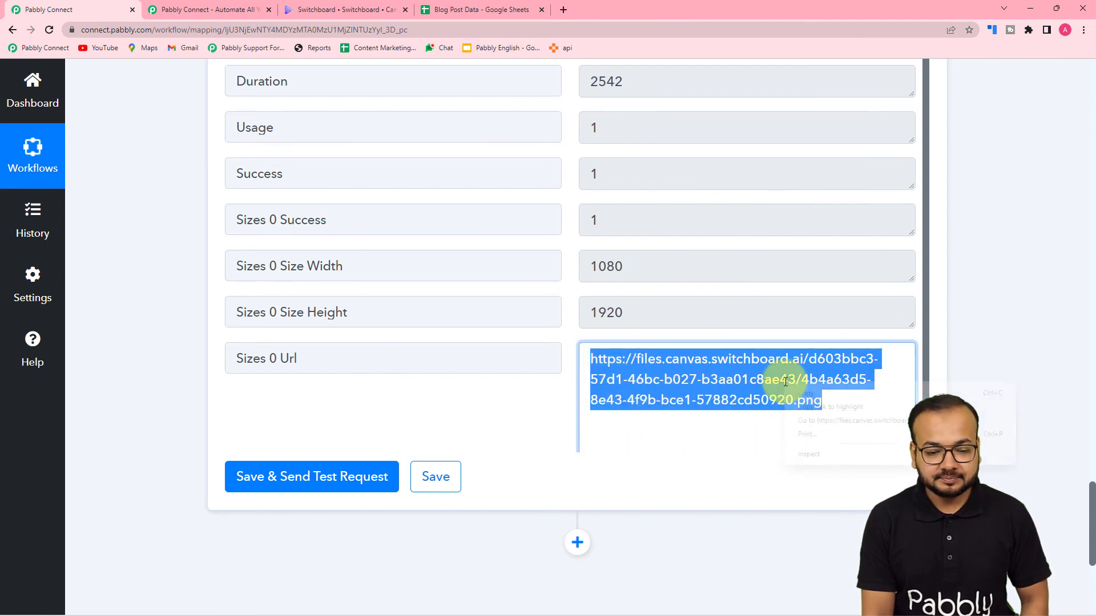
click(808, 417)
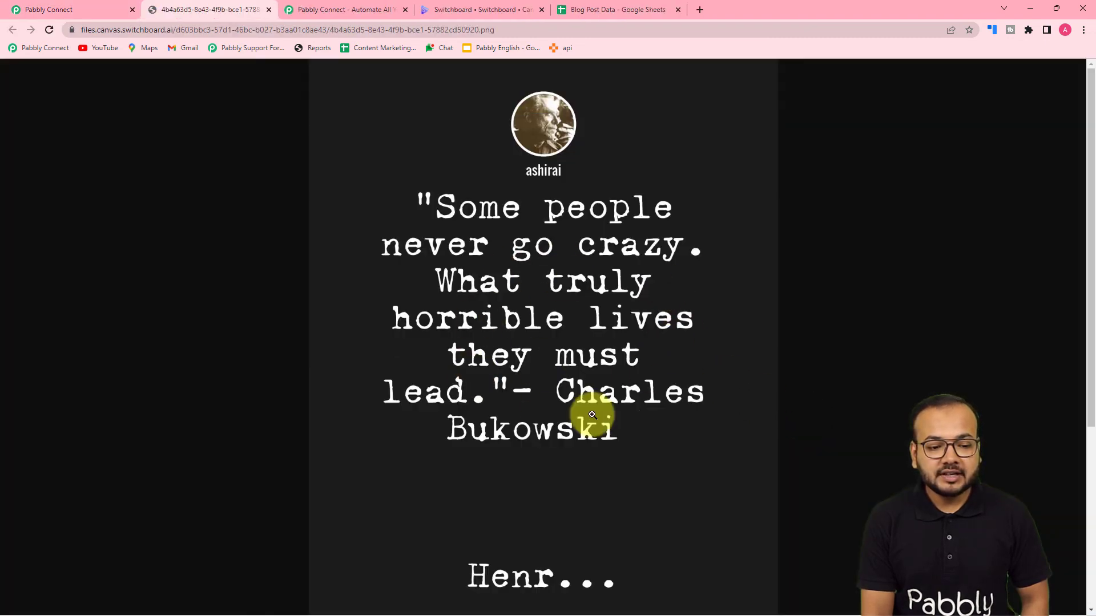
click(466, 11)
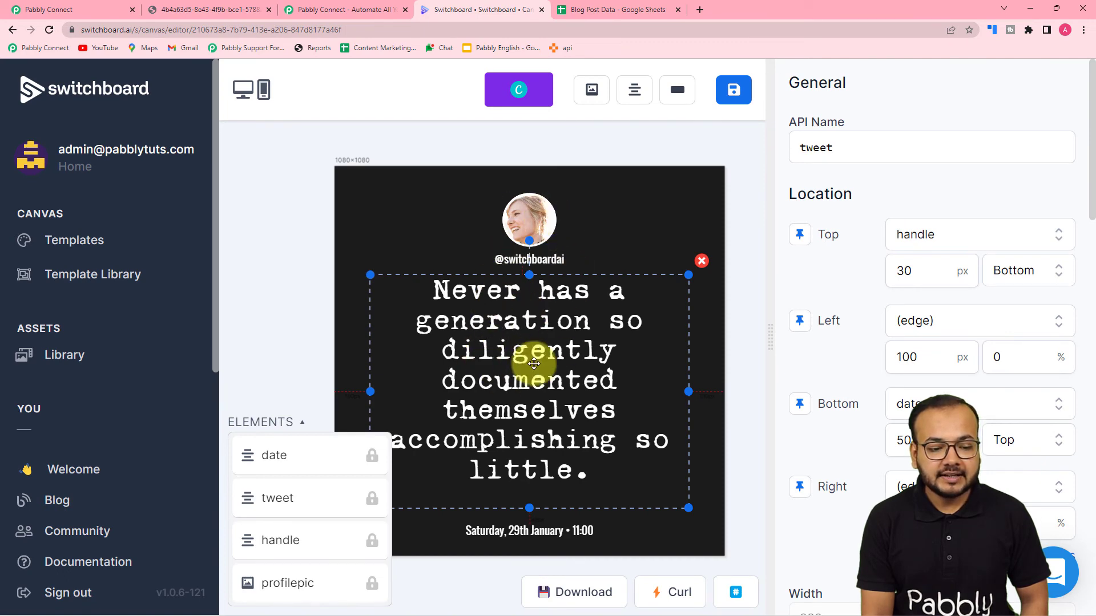
click(221, 11)
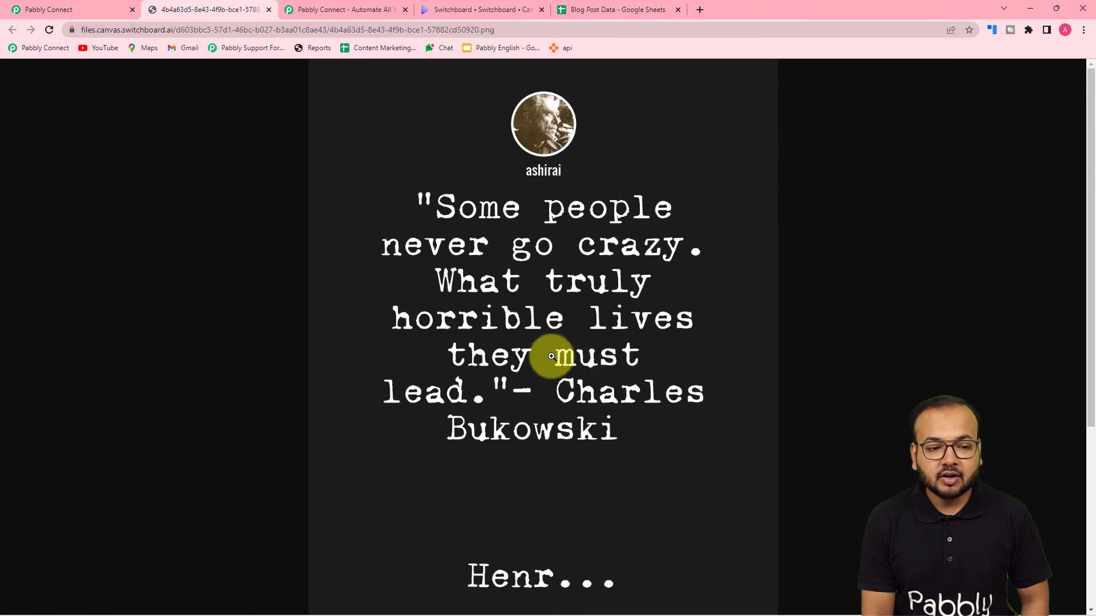
Compare the generated image's tweet text, handle and profile picture with the mapped Tweet, Handle and Profilepic fields and the Switchboard template
click(46, 9)
scroll(234, 262, up, 8)
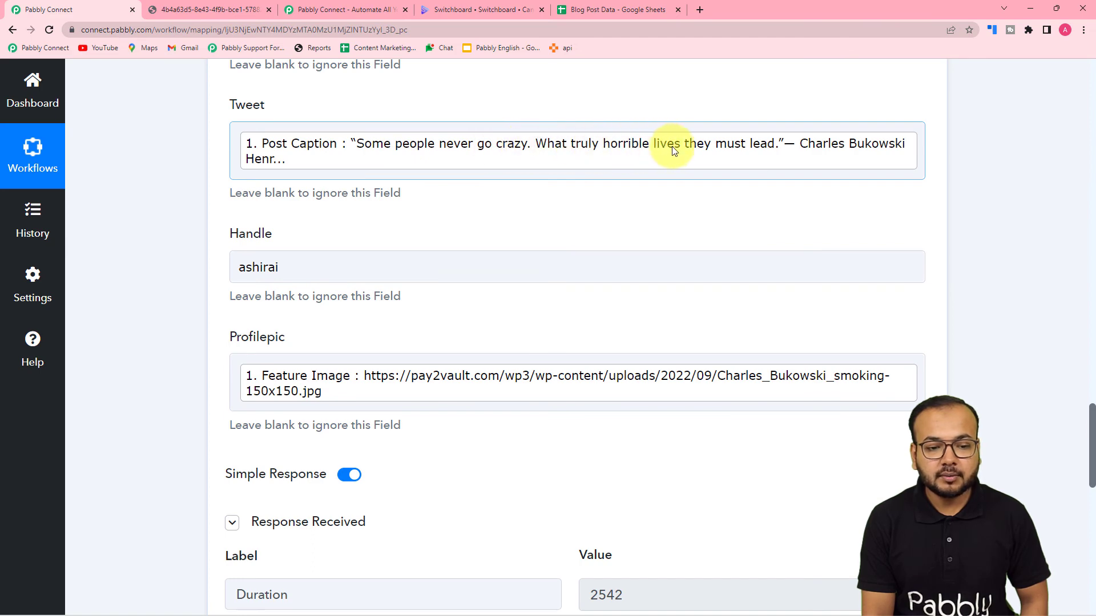
click(466, 10)
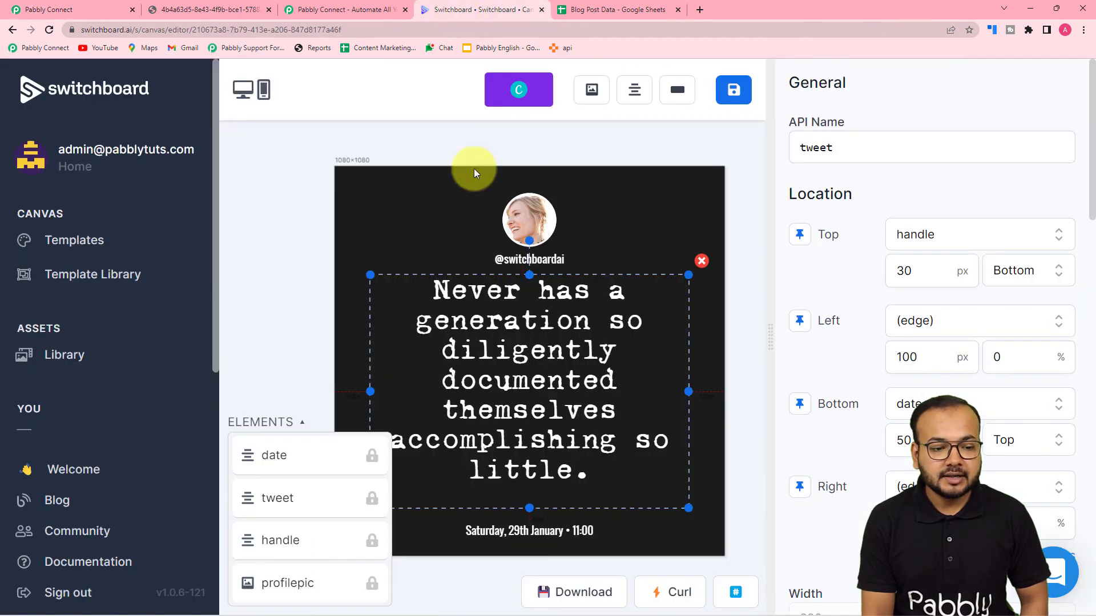
click(202, 9)
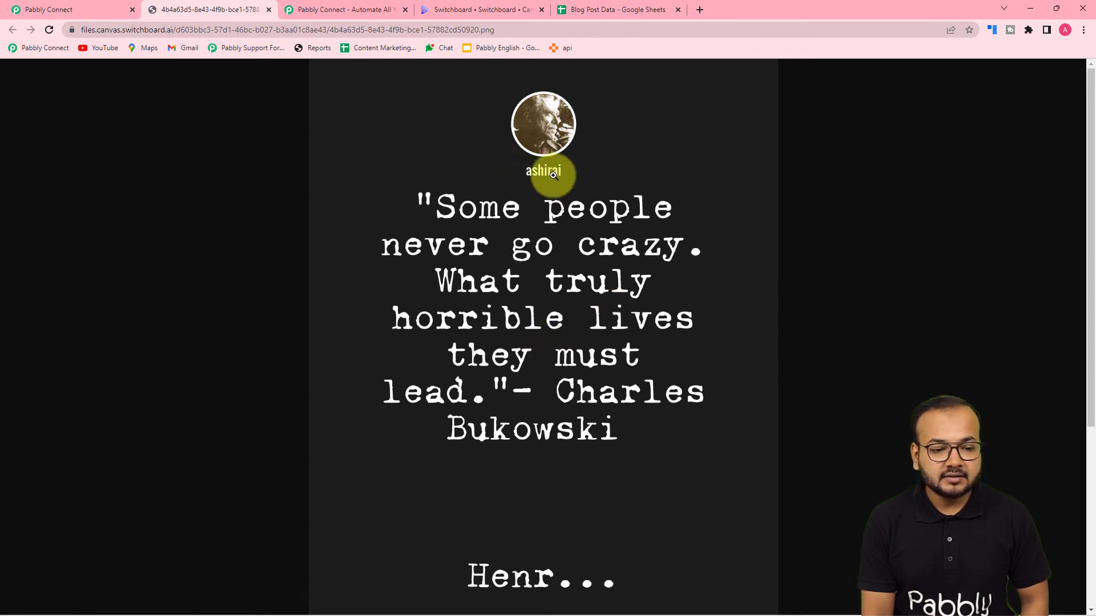
click(98, 4)
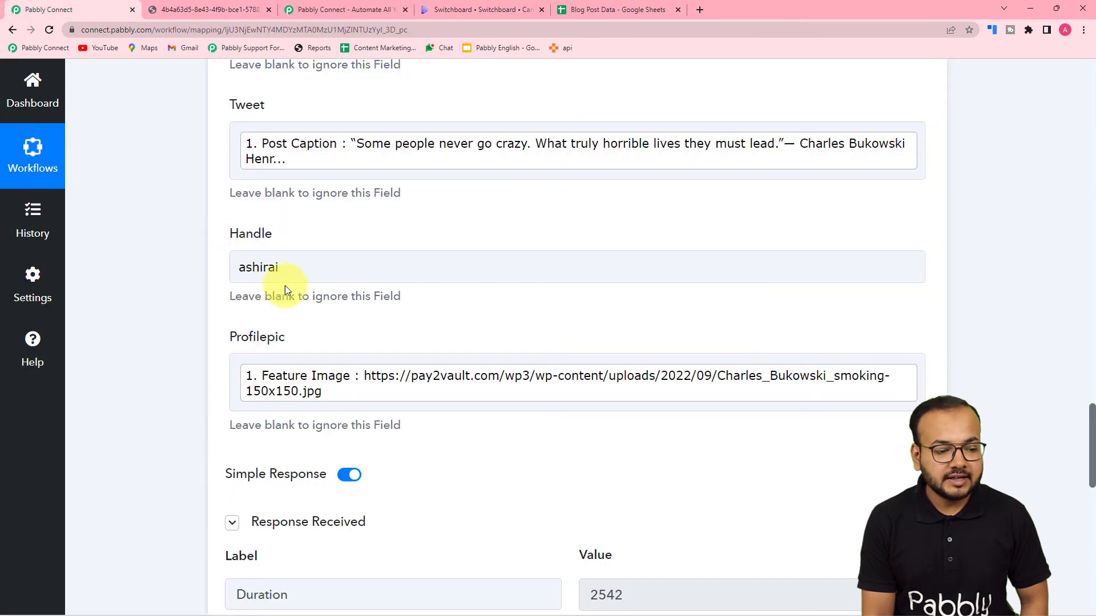
click(240, 11)
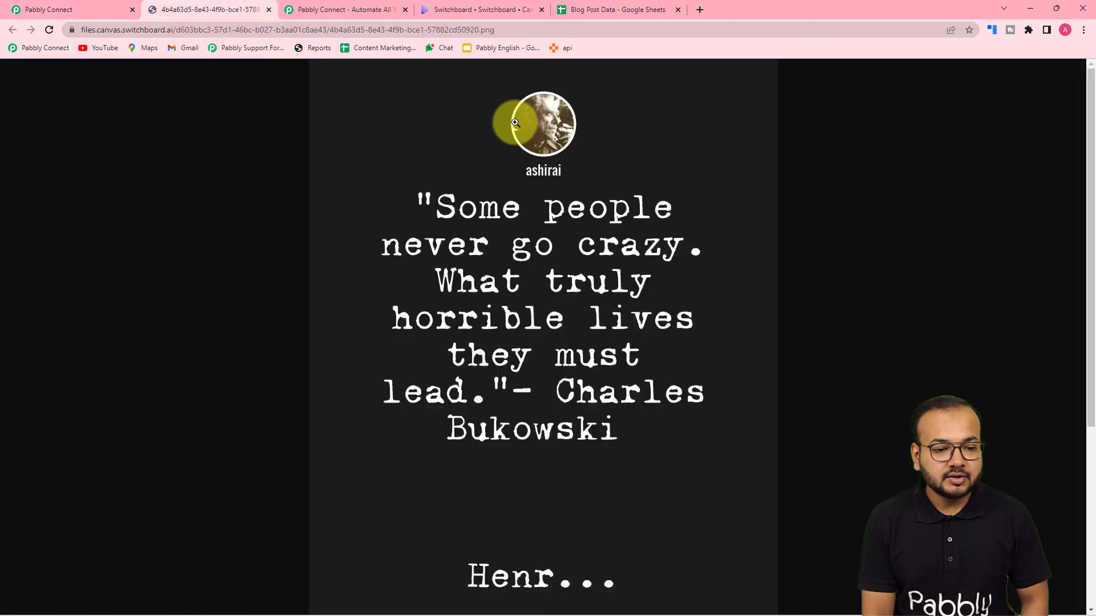
scroll(548, 290, down, 5)
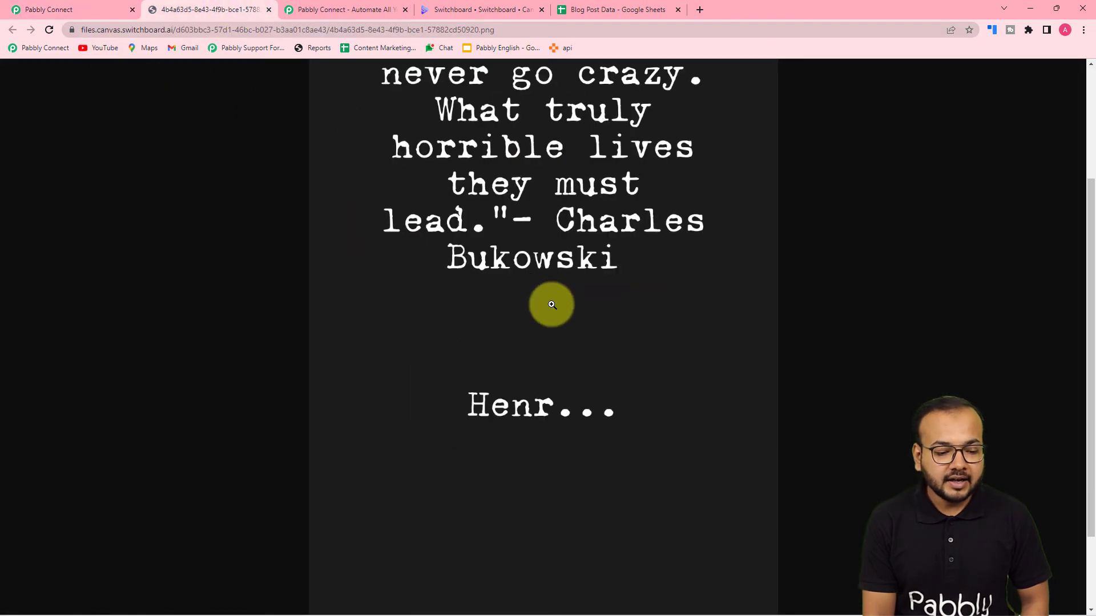
Check the mapped Date field in Pabbly Connect against the generated image, then review the Switchboard Canvas Create Image(s) action setup
click(98, 6)
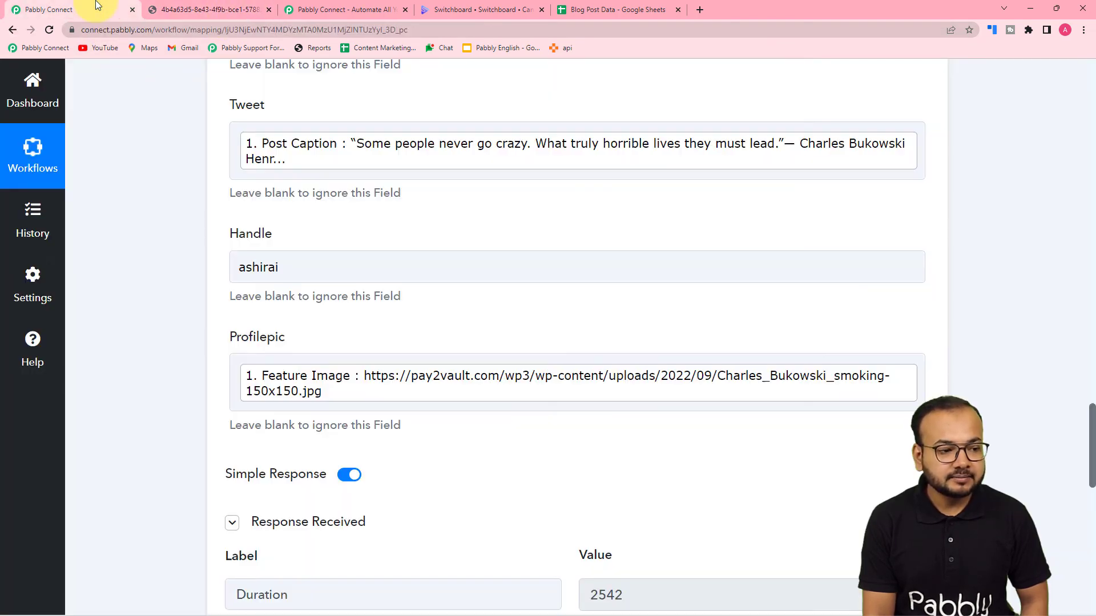
scroll(348, 407, down, 3)
scroll(253, 149, up, 5)
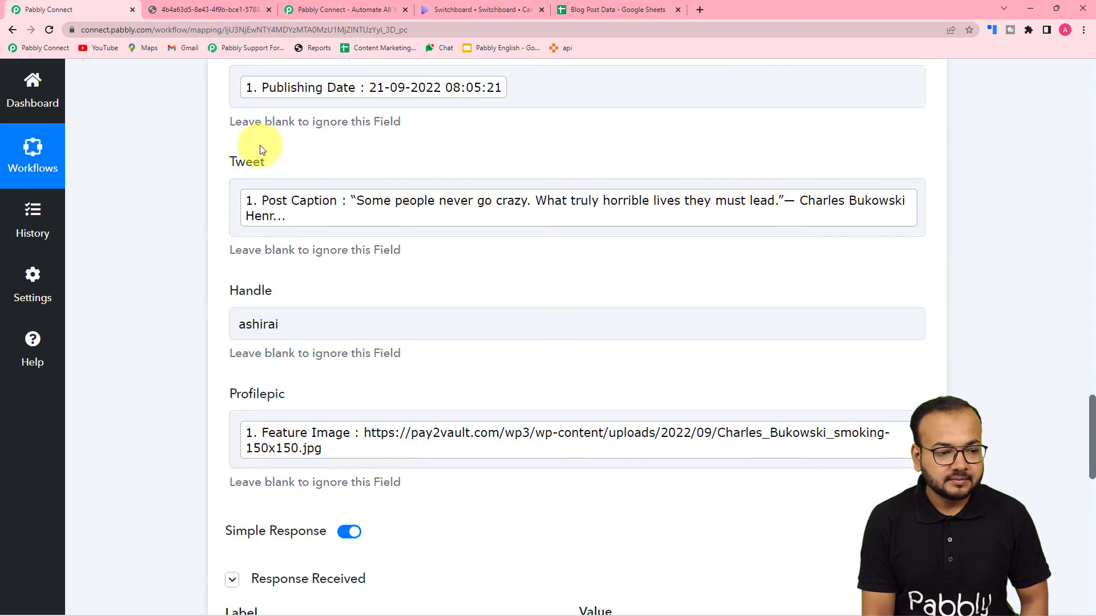
click(204, 11)
click(70, 8)
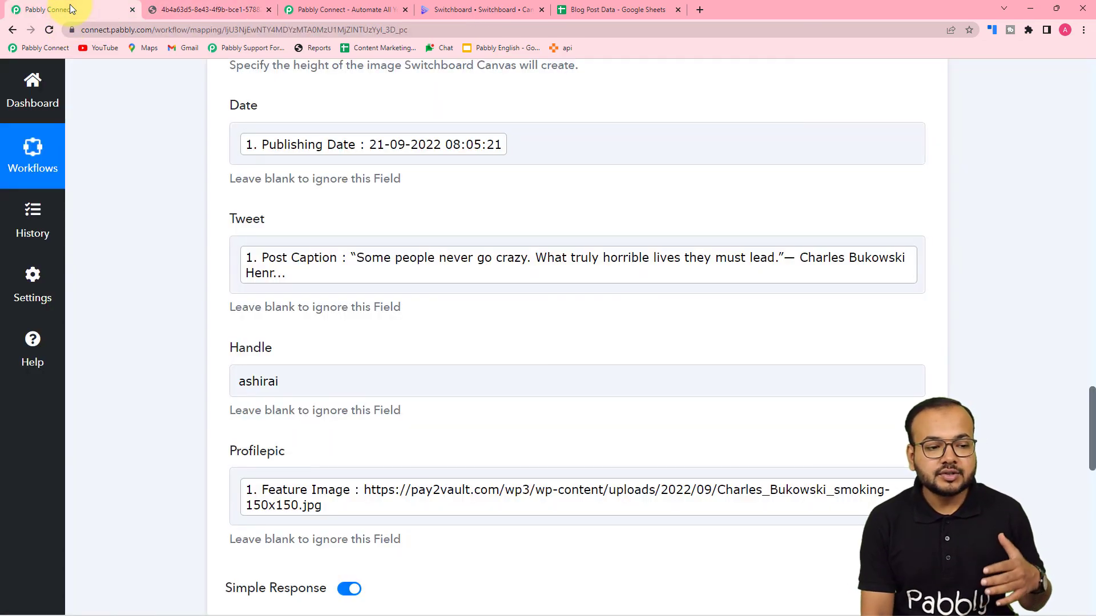
scroll(188, 179, up, 14)
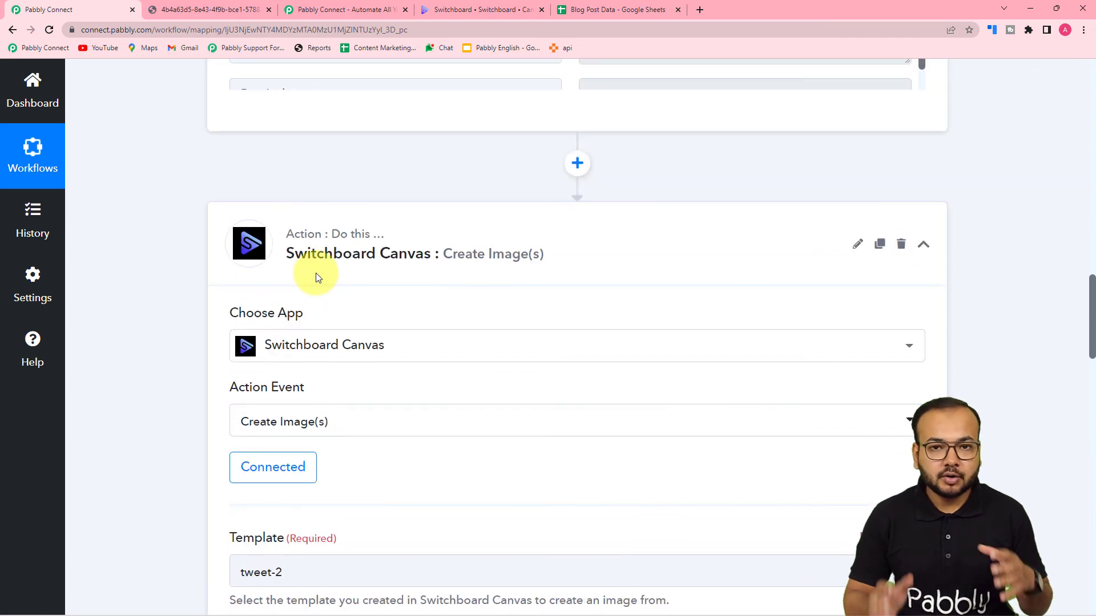